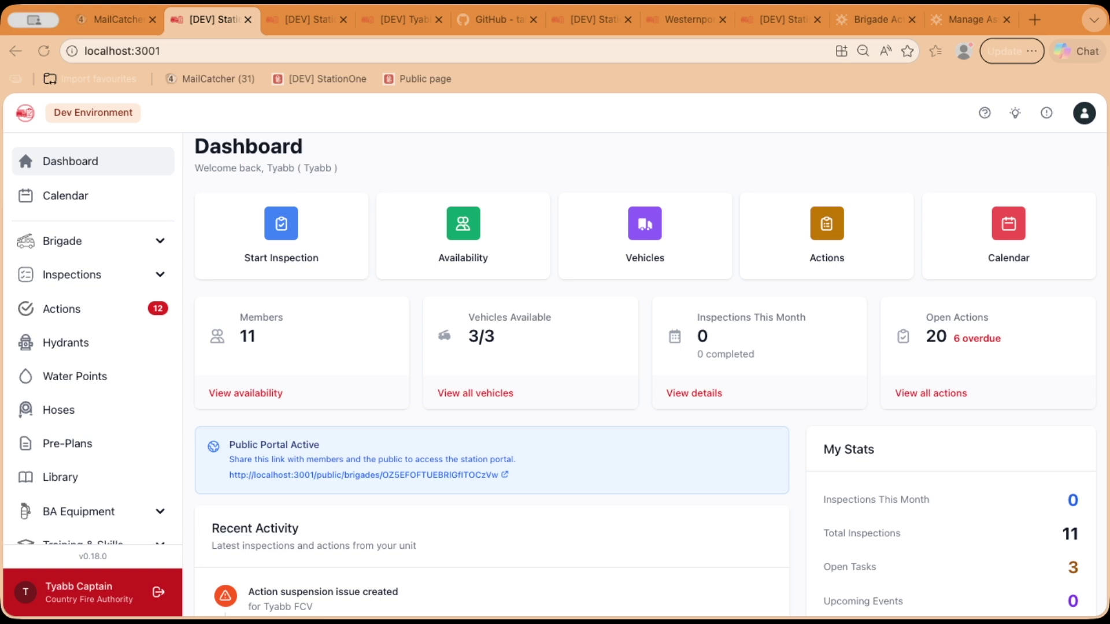
# - Open the brigade's equipment list and look through its active items
pyautogui.click(569, 153)
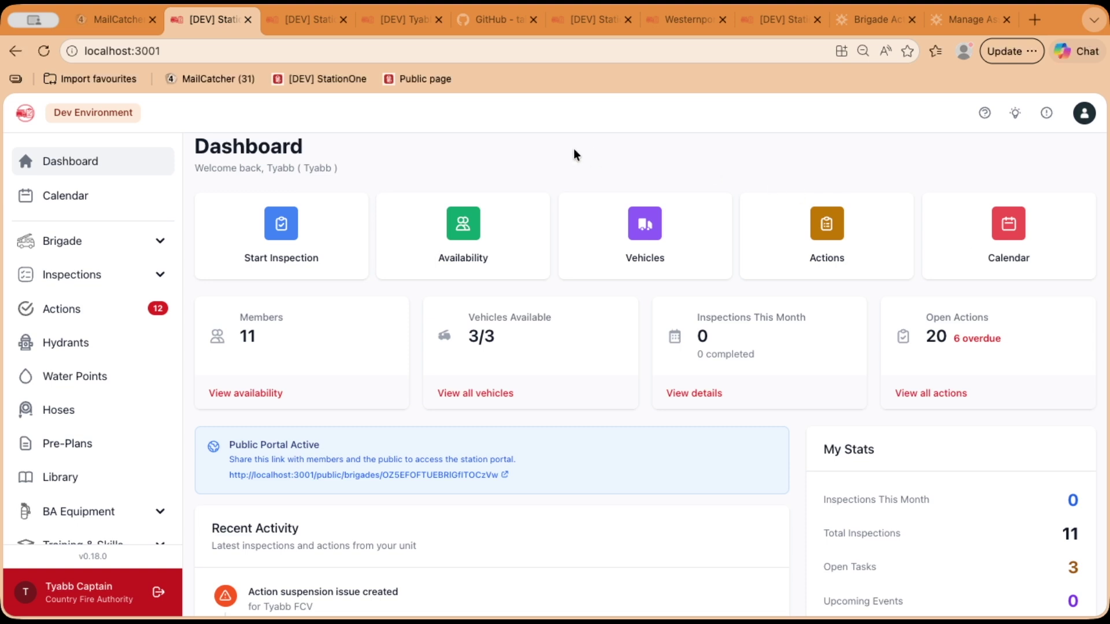
pyautogui.click(148, 242)
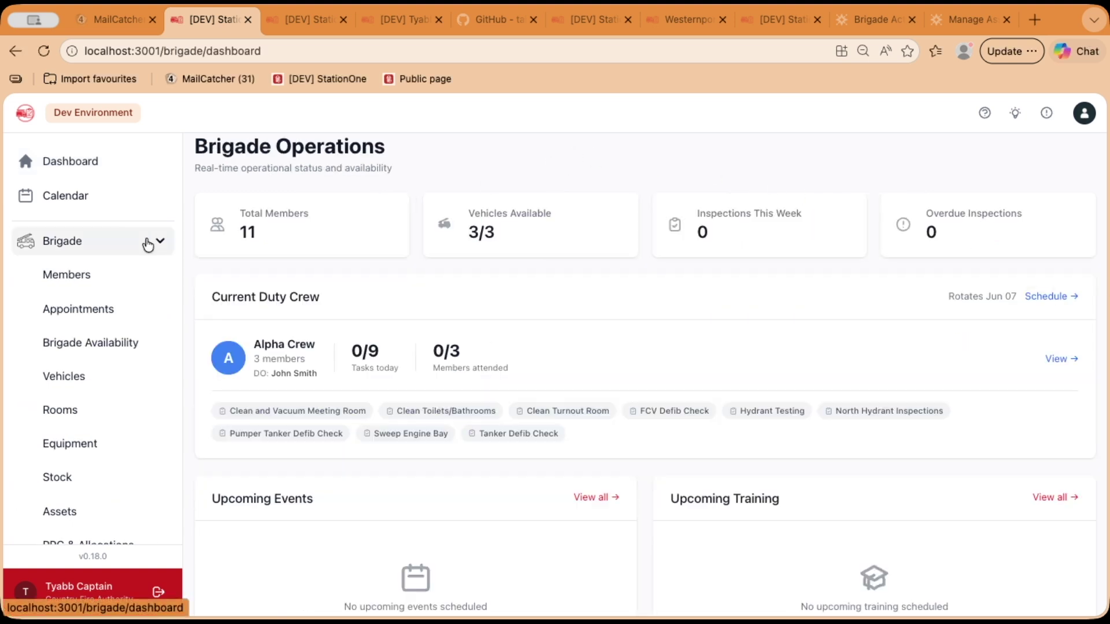
pyautogui.scroll(-2, 149, 353)
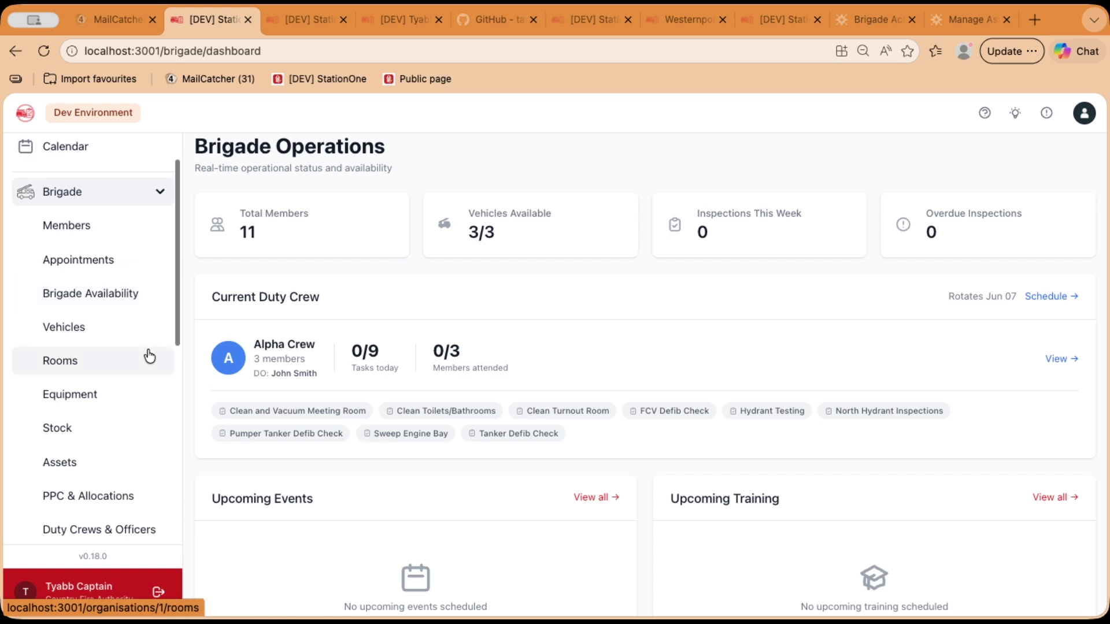
pyautogui.click(72, 397)
pyautogui.scroll(-3, 428, 455)
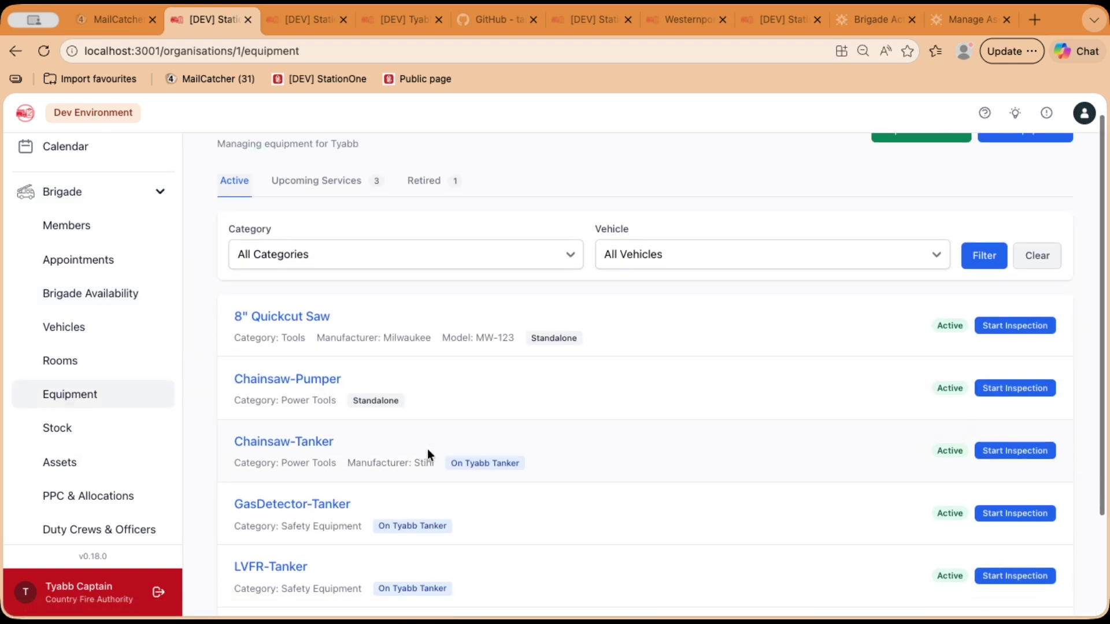
pyautogui.scroll(-1, 427, 448)
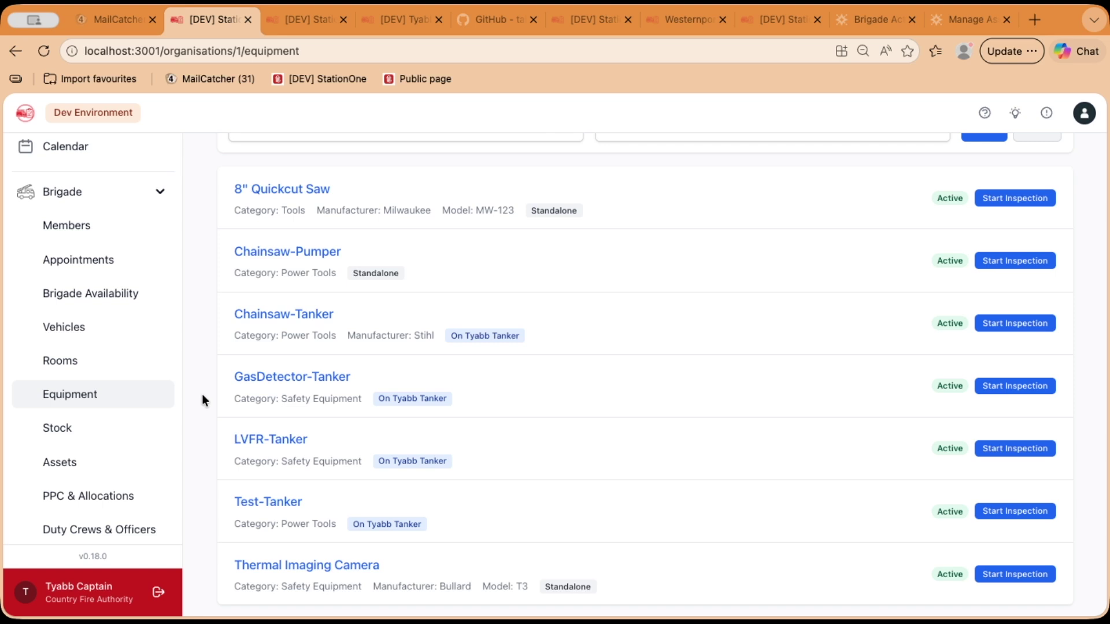
# - Start a new asset in the brigade's asset register, named Laptop with asset tag LTP-001
pyautogui.click(87, 469)
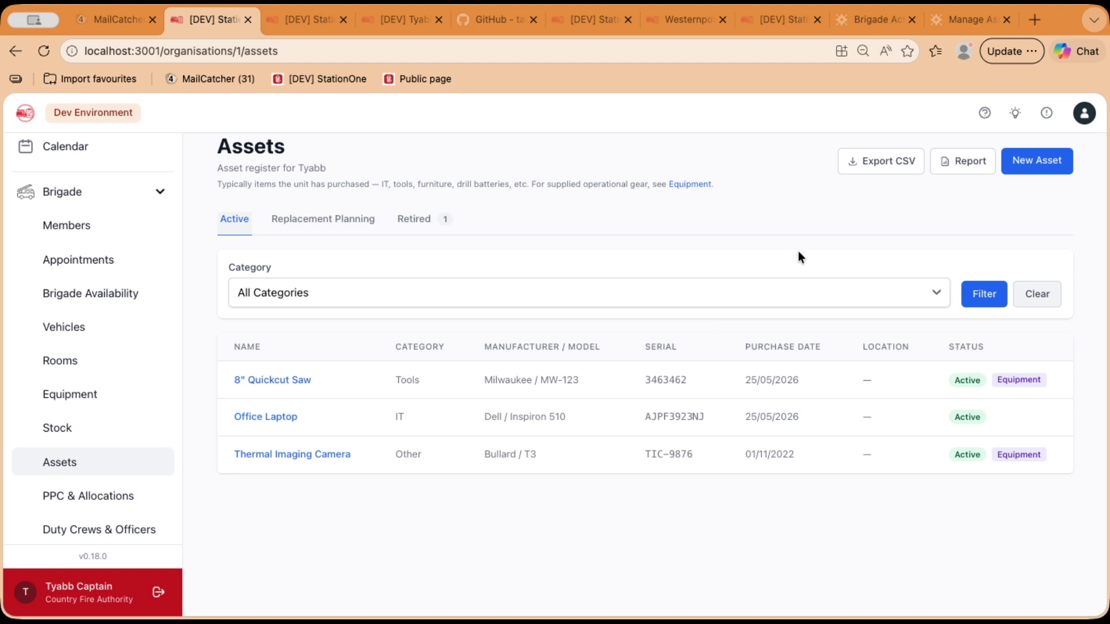
pyautogui.click(1054, 167)
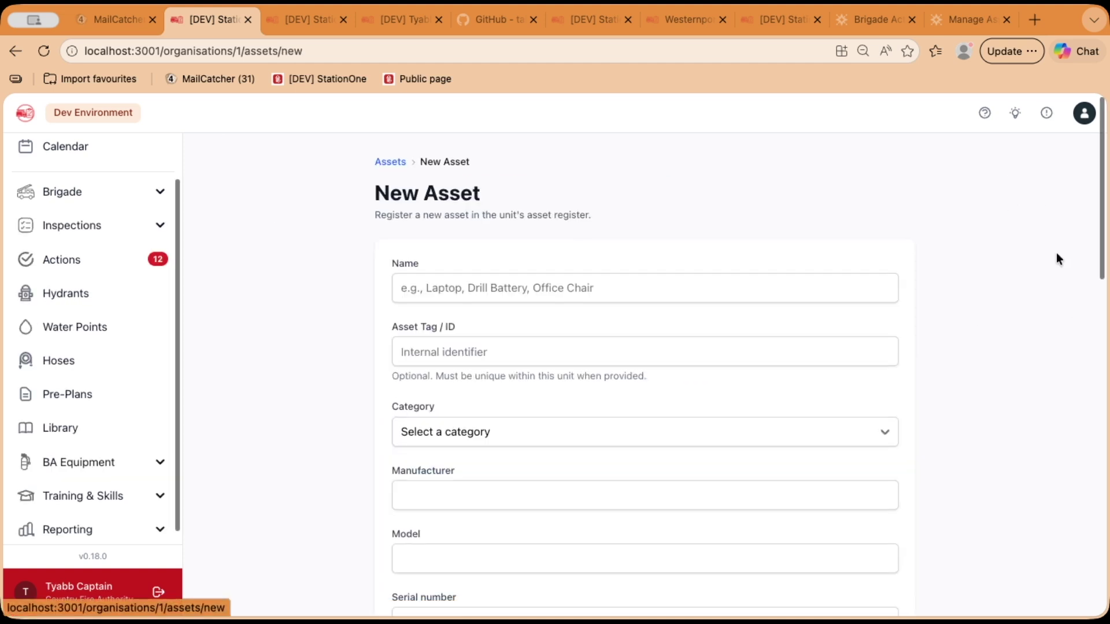
pyautogui.scroll(-2, 919, 316)
pyautogui.click(654, 225)
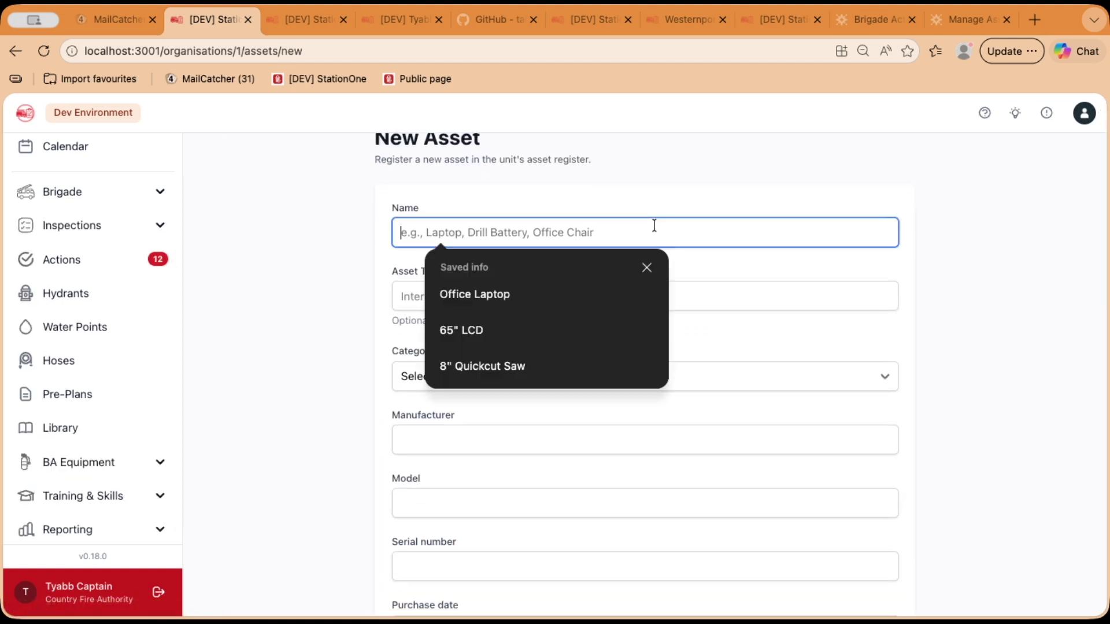
pyautogui.write('Laptop')
pyautogui.press('Tab')
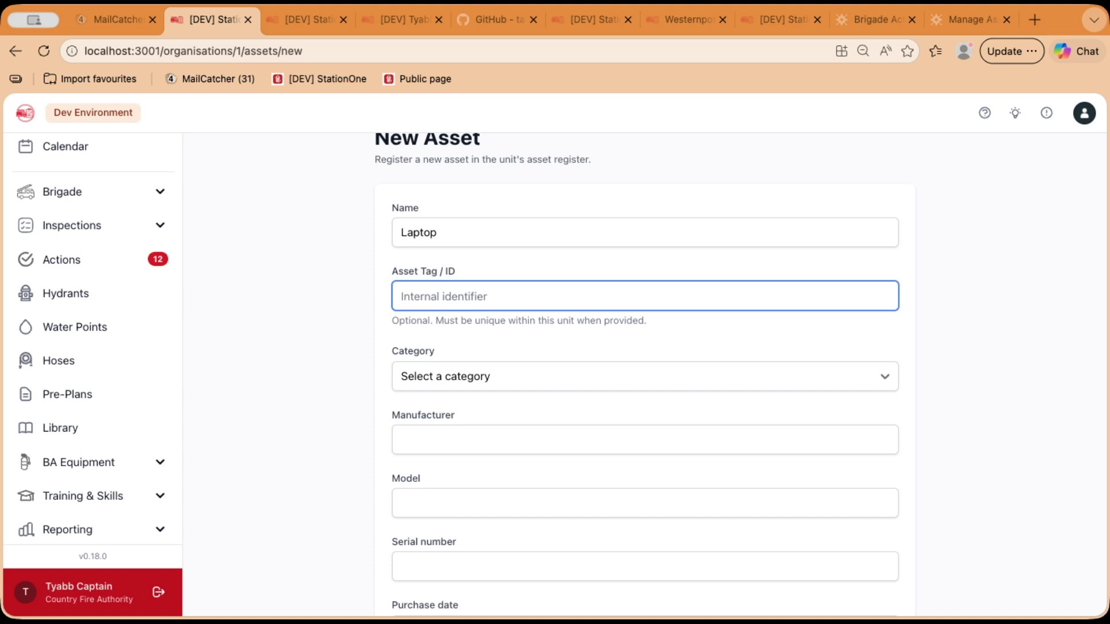
pyautogui.write('LTP-001')
pyautogui.press('Tab')
# - Set the asset's category to IT, manufacturer to Dell, model to 5010 and serial number to FLMSF9234
pyautogui.scroll(-5, 1068, 304)
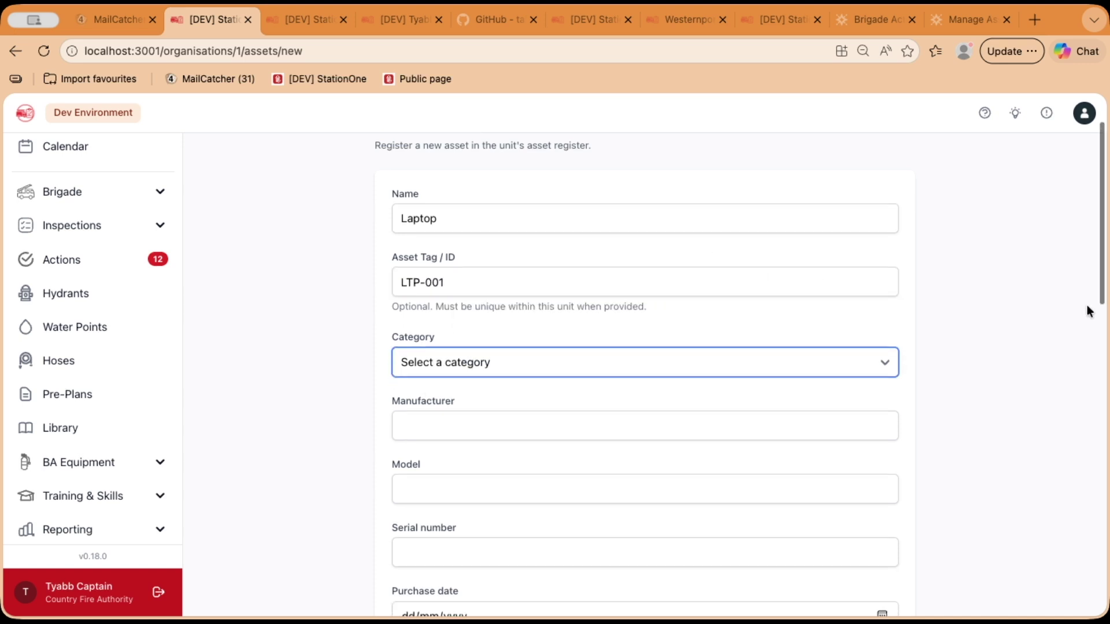
pyautogui.click(763, 244)
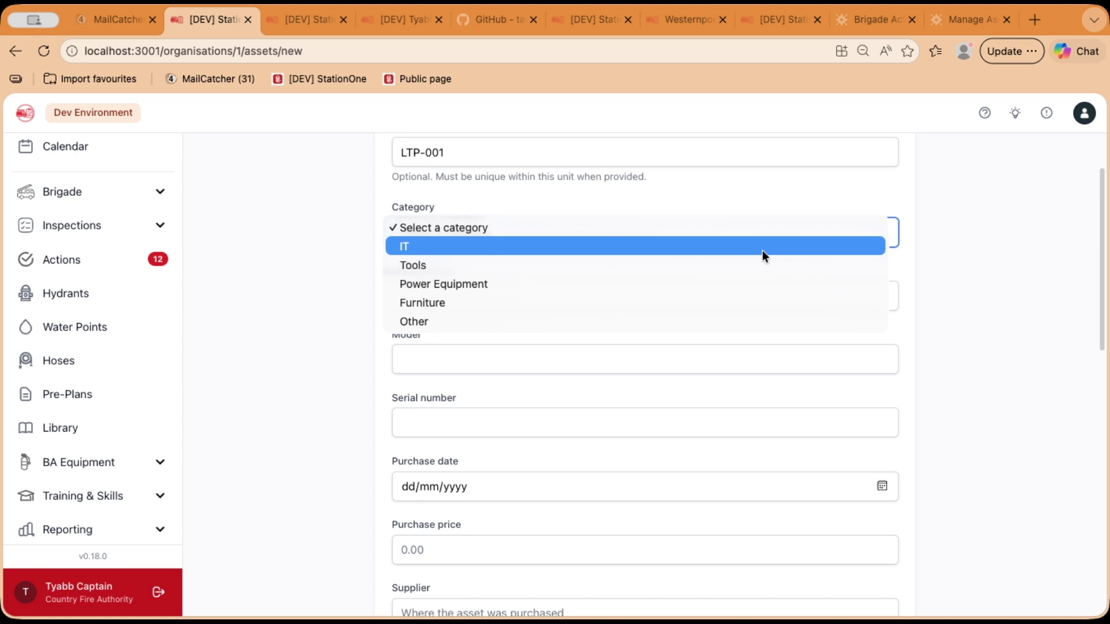
pyautogui.click(682, 247)
pyautogui.click(788, 276)
pyautogui.write('Dell')
pyautogui.press('Tab')
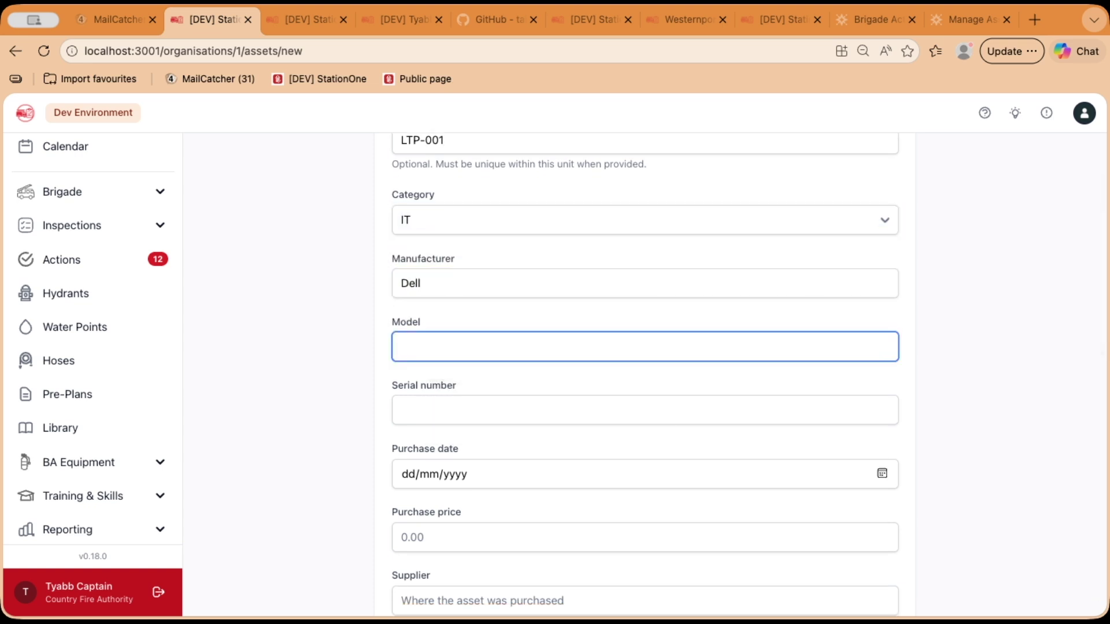
pyautogui.write('5010')
pyautogui.click(773, 410)
pyautogui.write('FLMSF9234')
# - Set the asset's purchase date to 01/06/2026 and its purchase price to 800
pyautogui.scroll(-3, 804, 386)
pyautogui.click(885, 340)
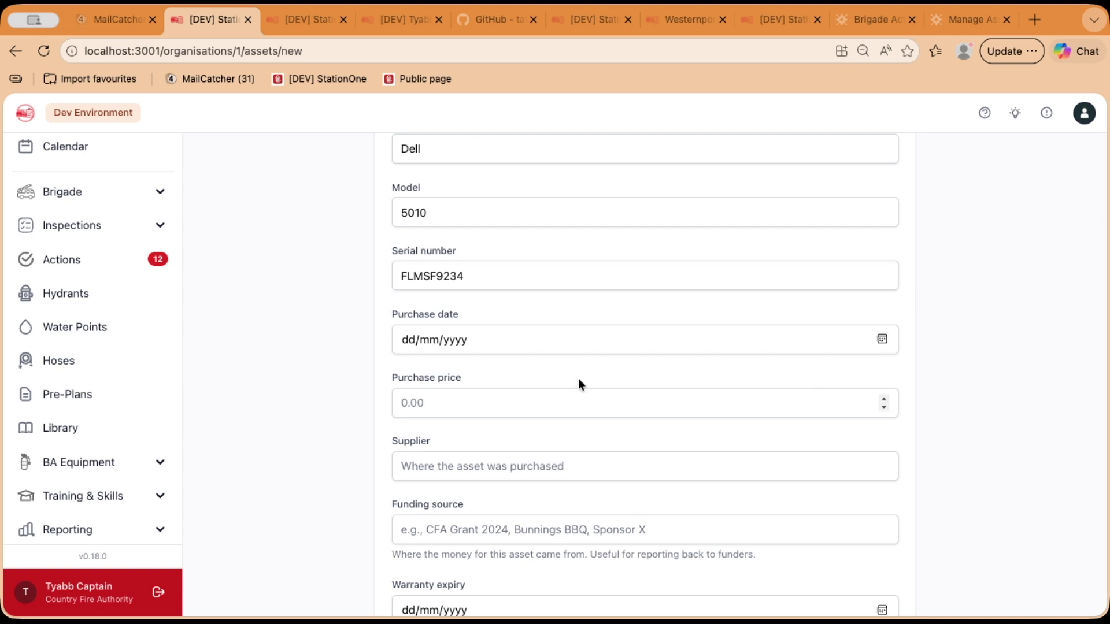
pyautogui.click(413, 420)
pyautogui.scroll(-1, 498, 401)
pyautogui.click(489, 386)
pyautogui.scroll(1, 489, 385)
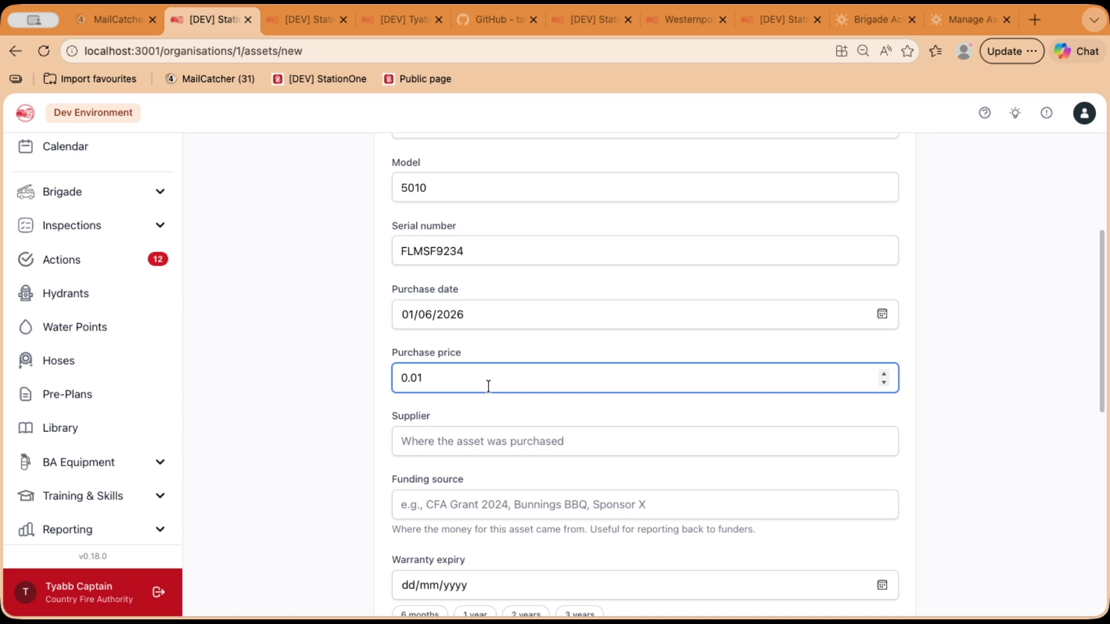
pyautogui.press('super+a')
pyautogui.write('800')
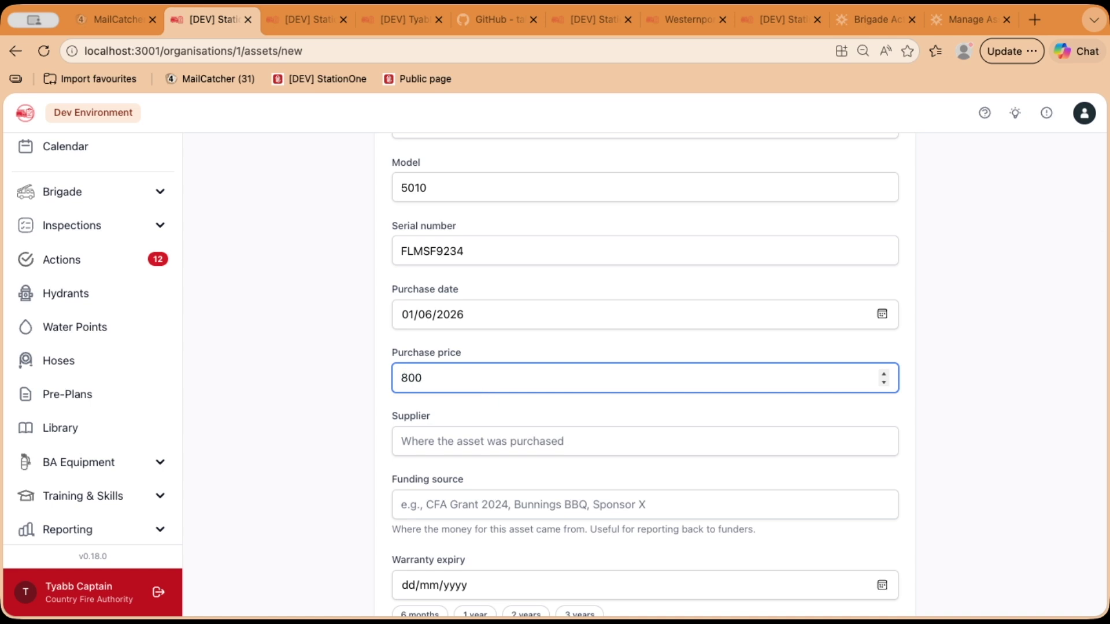
# - Set the supplier to Officeworks and apply a 1 year warranty, expiring 01/06/2027
pyautogui.click(549, 437)
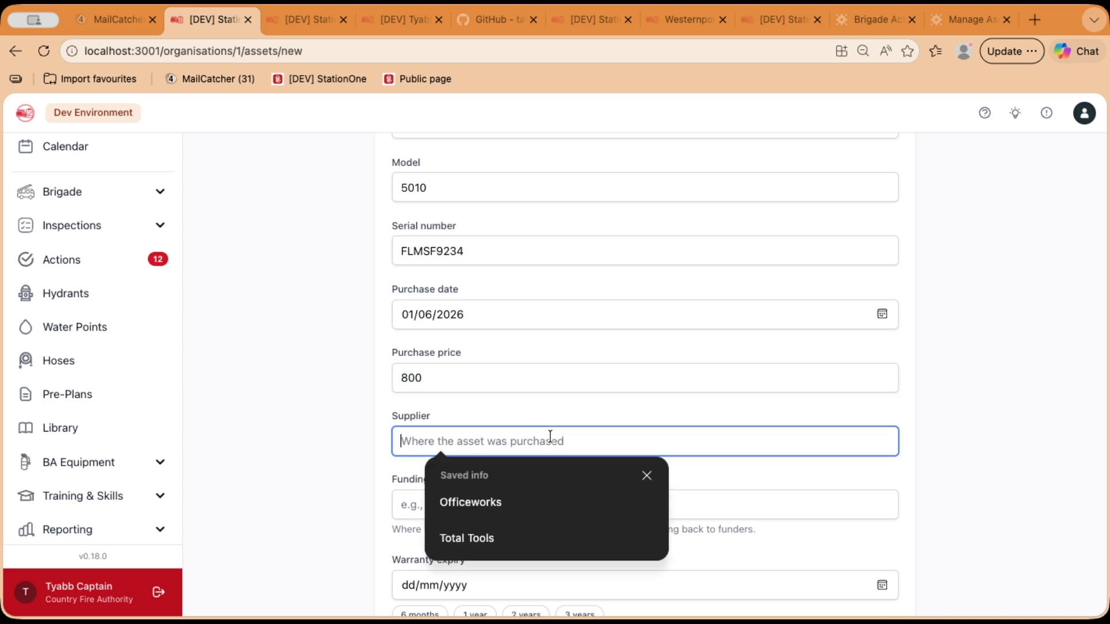
pyautogui.click(516, 495)
pyautogui.scroll(-3, 355, 456)
pyautogui.click(468, 444)
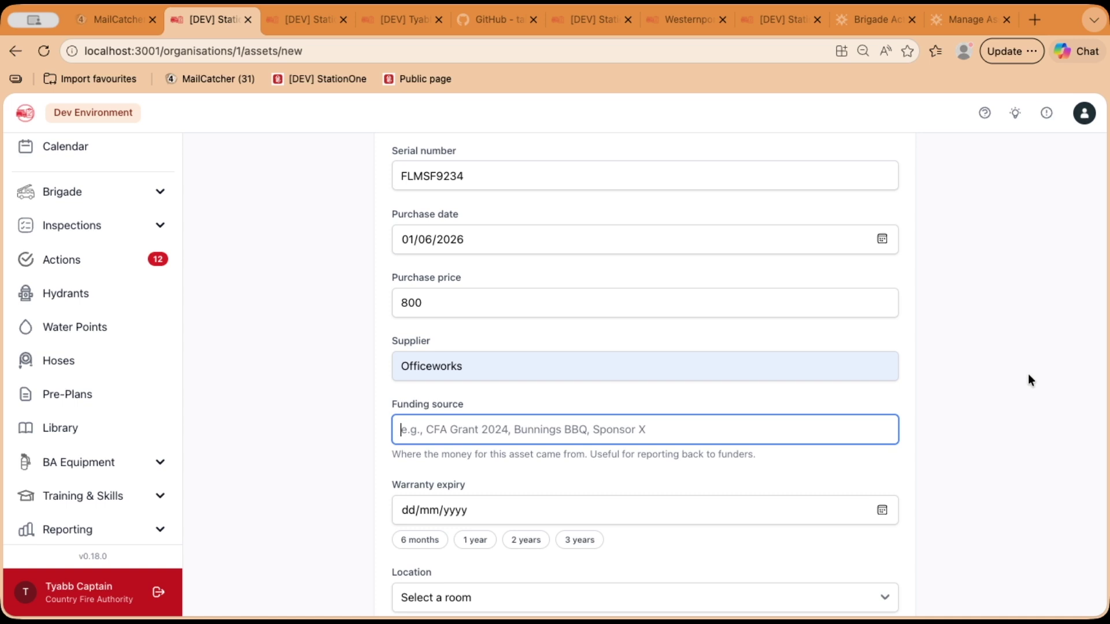
pyautogui.scroll(-3, 1029, 380)
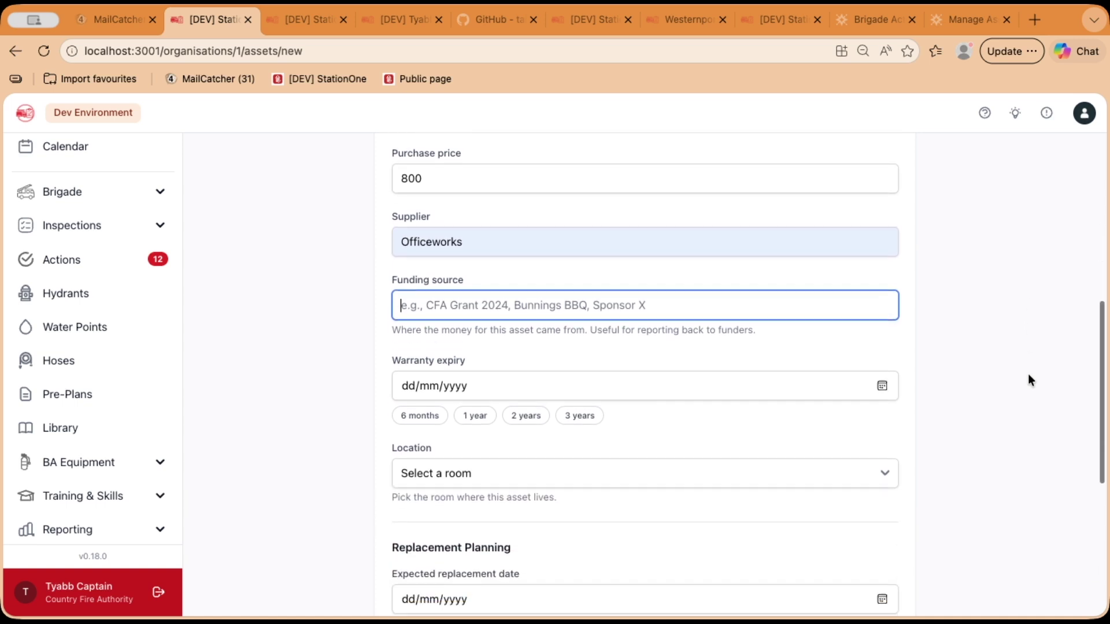
pyautogui.scroll(-2, 1029, 379)
pyautogui.scroll(-1, 1028, 375)
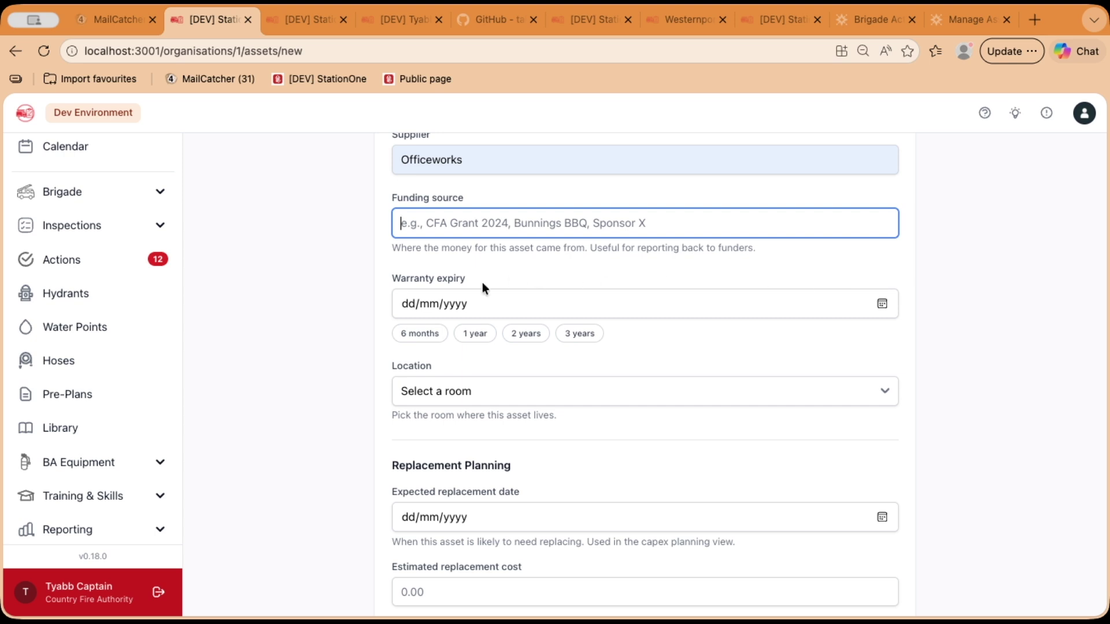
pyautogui.click(466, 335)
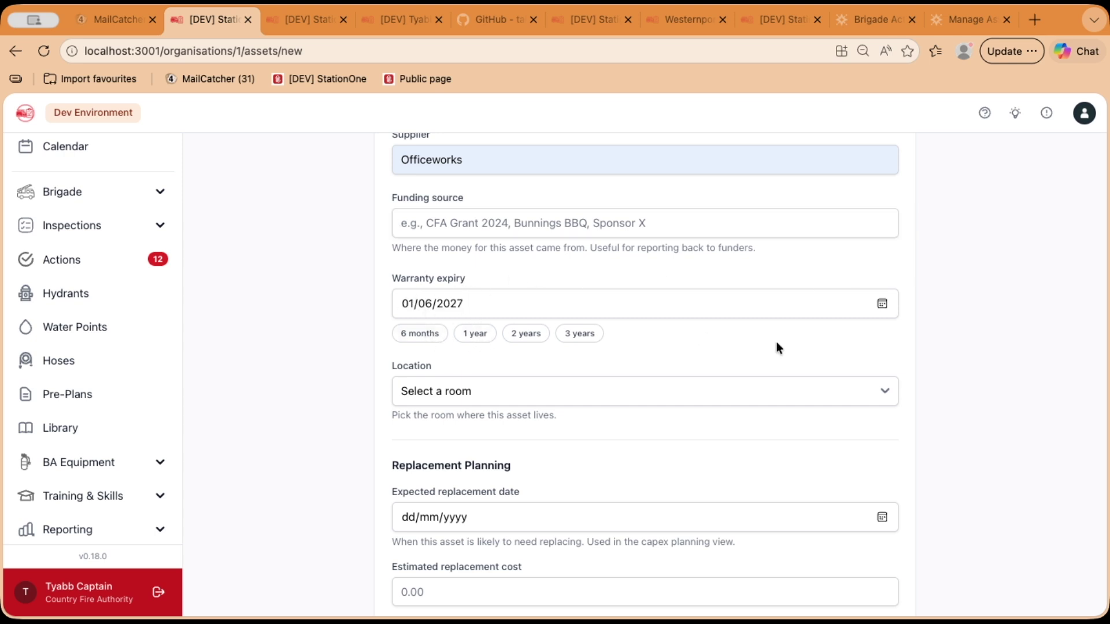
# - Set the asset's location to Meeting Room and create the asset without replacement planning details
pyautogui.scroll(-4, 975, 374)
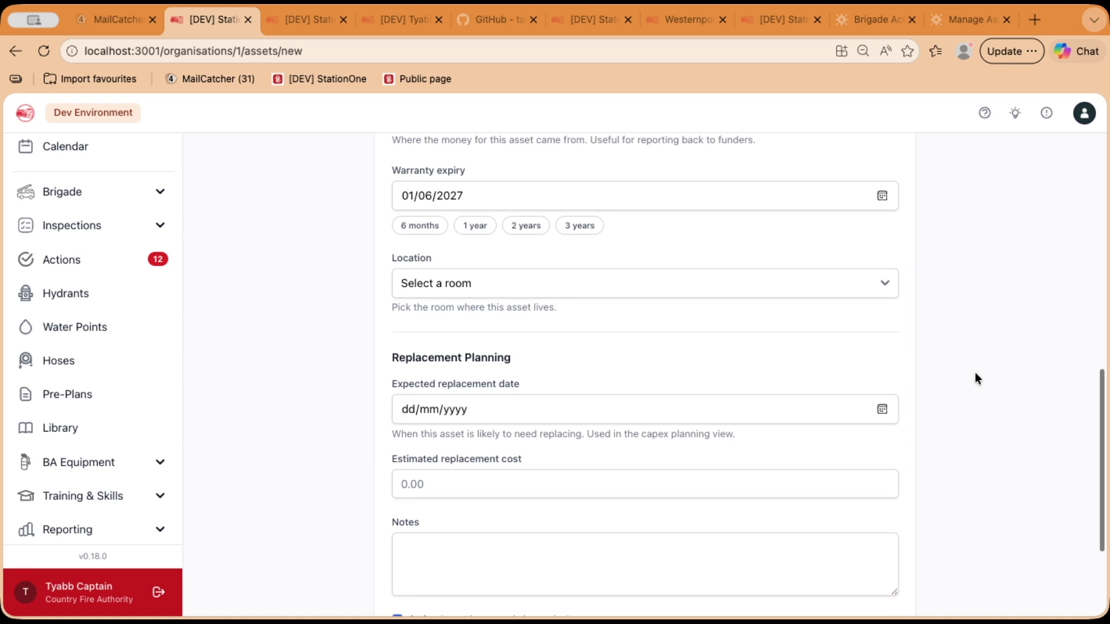
pyautogui.scroll(-1, 975, 372)
pyautogui.scroll(-1, 975, 372)
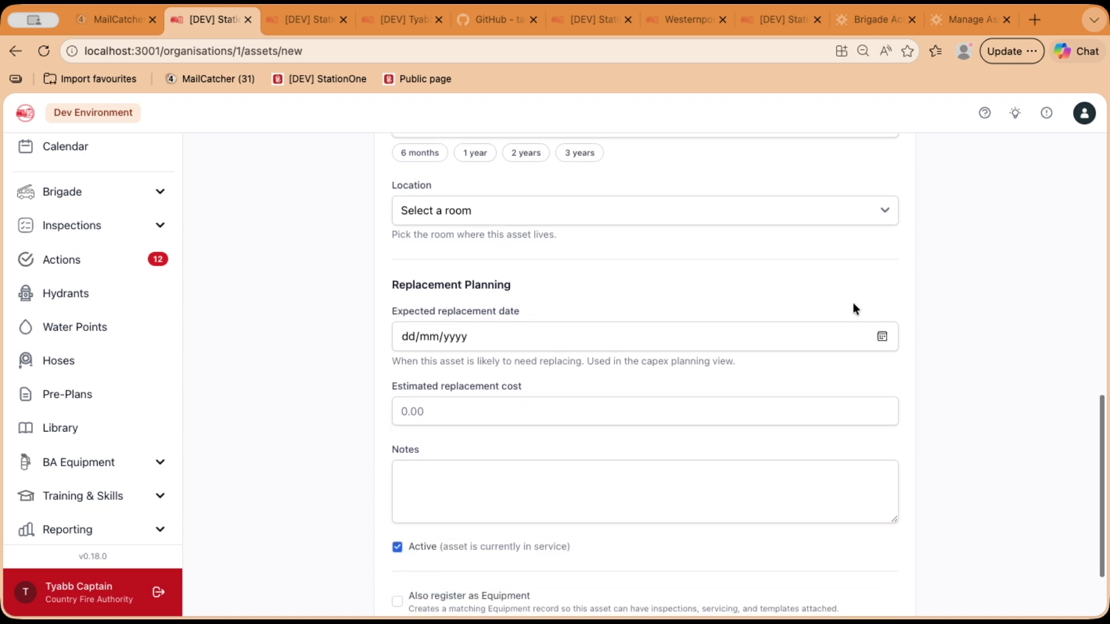
pyautogui.click(807, 214)
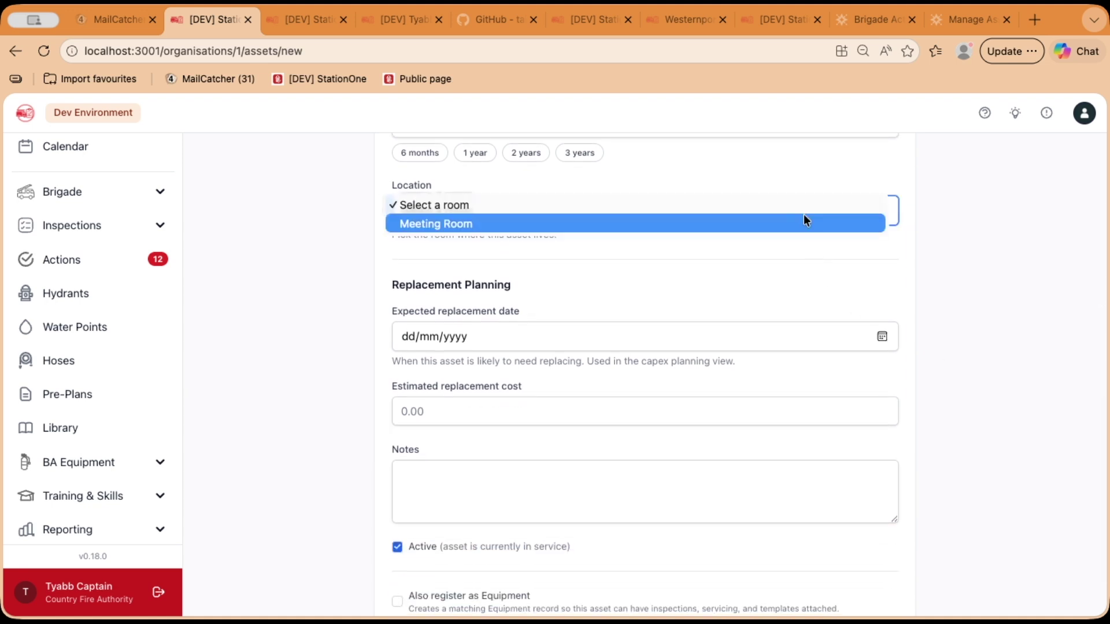
pyautogui.click(464, 224)
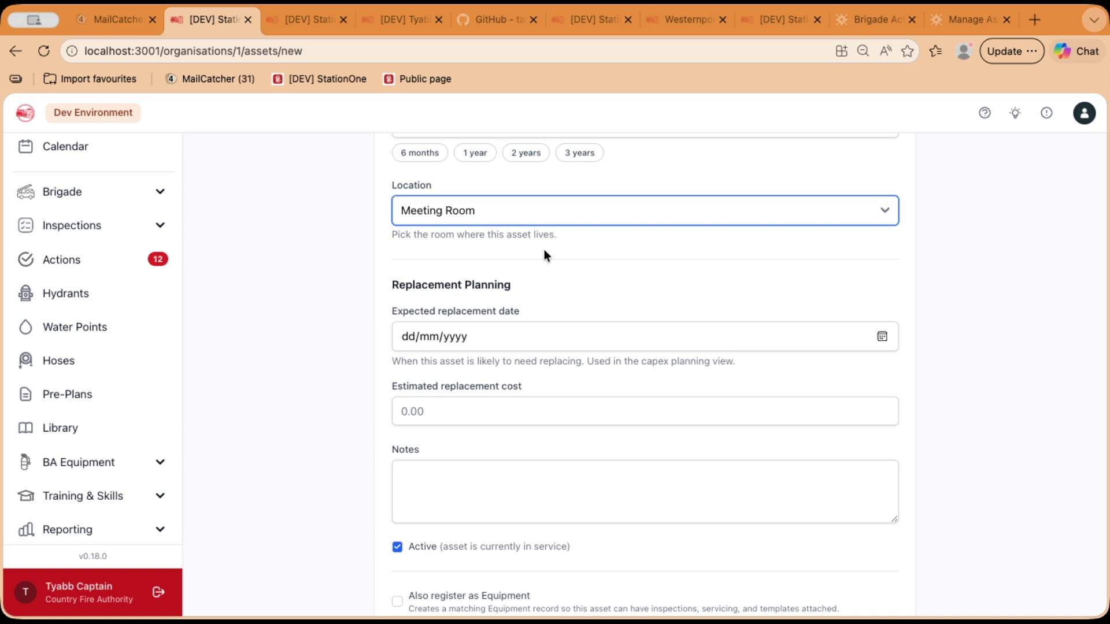
pyautogui.scroll(-1, 557, 253)
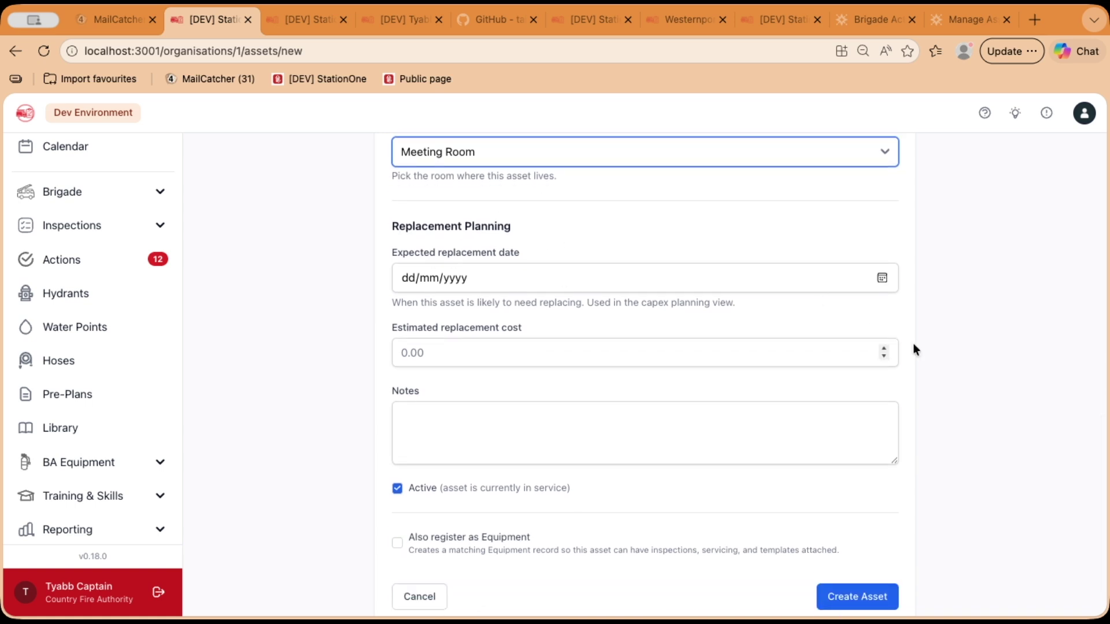
pyautogui.scroll(-1, 931, 364)
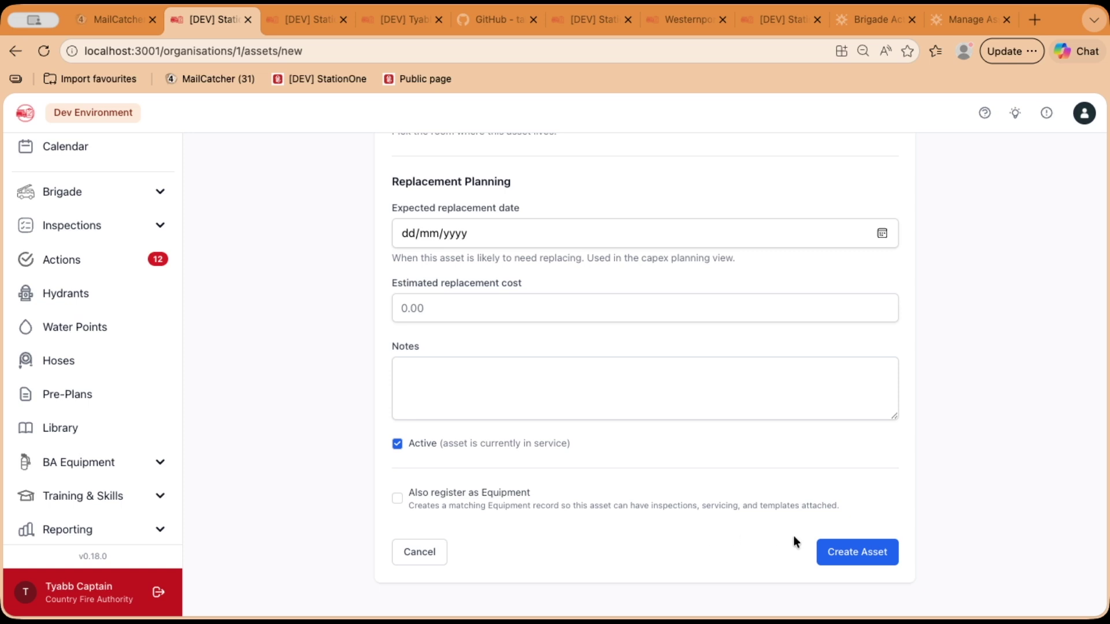
pyautogui.click(844, 552)
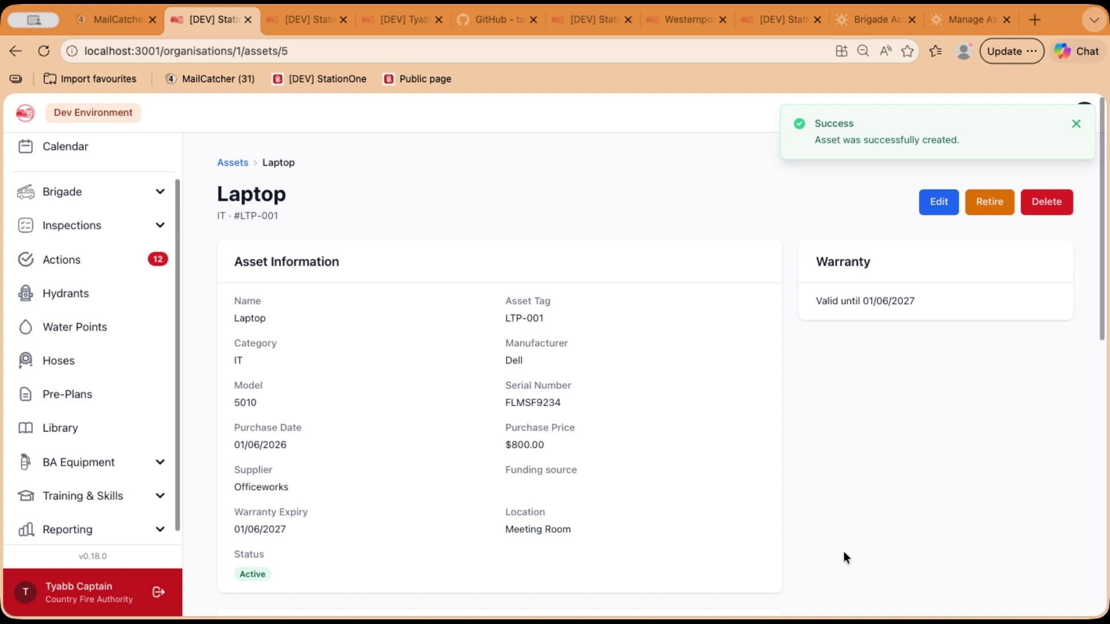
# - Review the laptop's asset information and the member choices available for its allocation
pyautogui.scroll(-5, 860, 550)
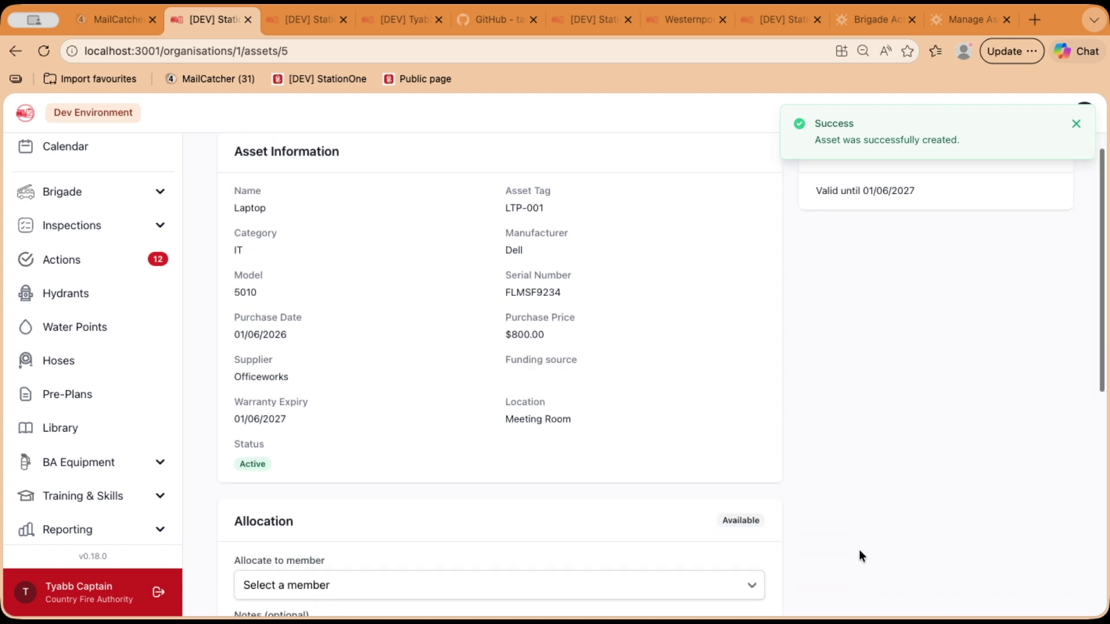
pyautogui.scroll(-1, 814, 514)
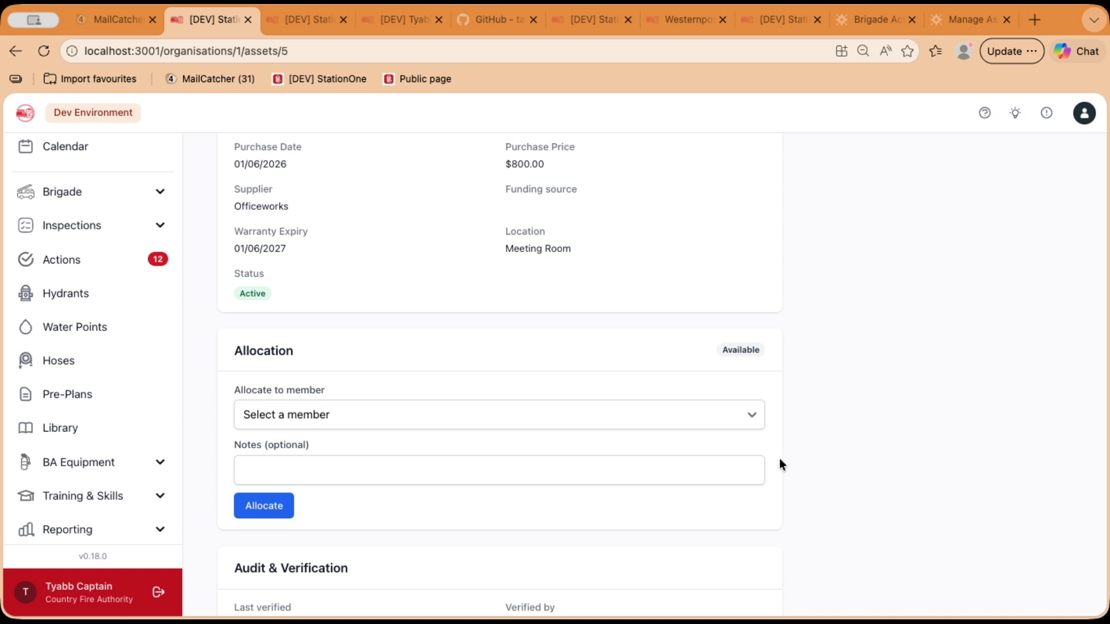
pyautogui.scroll(-1, 779, 465)
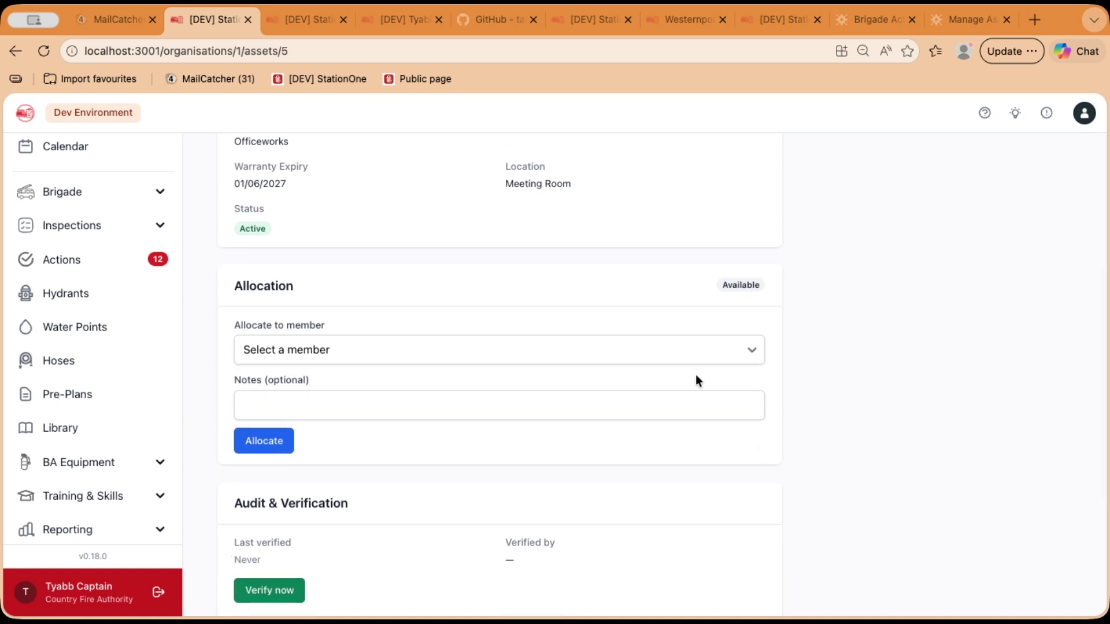
pyautogui.click(665, 349)
pyautogui.click(872, 387)
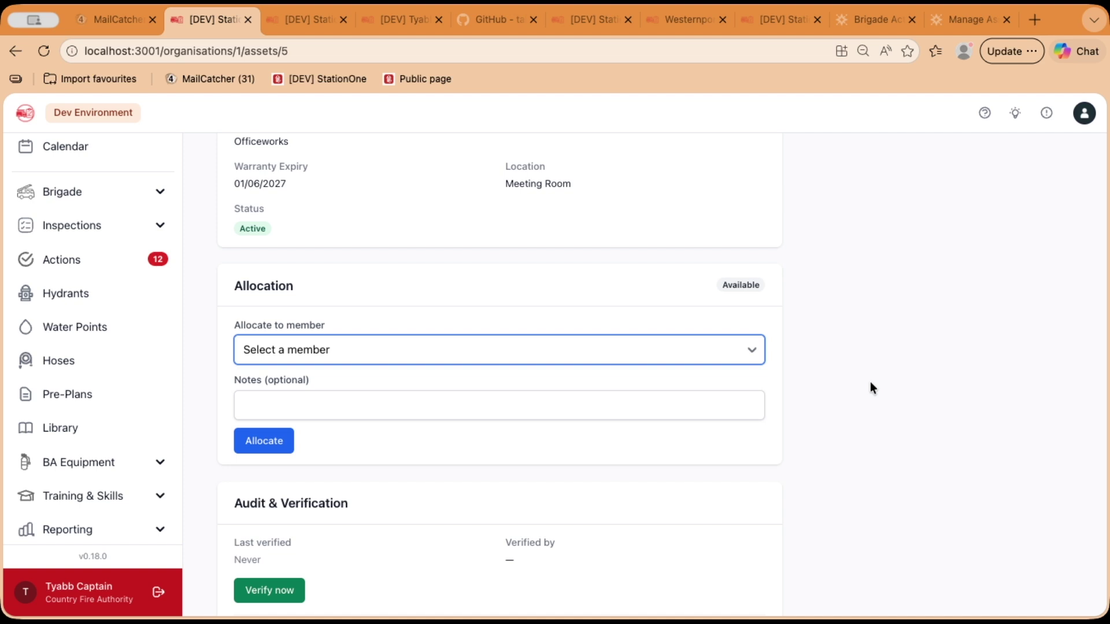
# - Mark the laptop as verified in its audit and verification record
pyautogui.scroll(-3, 866, 407)
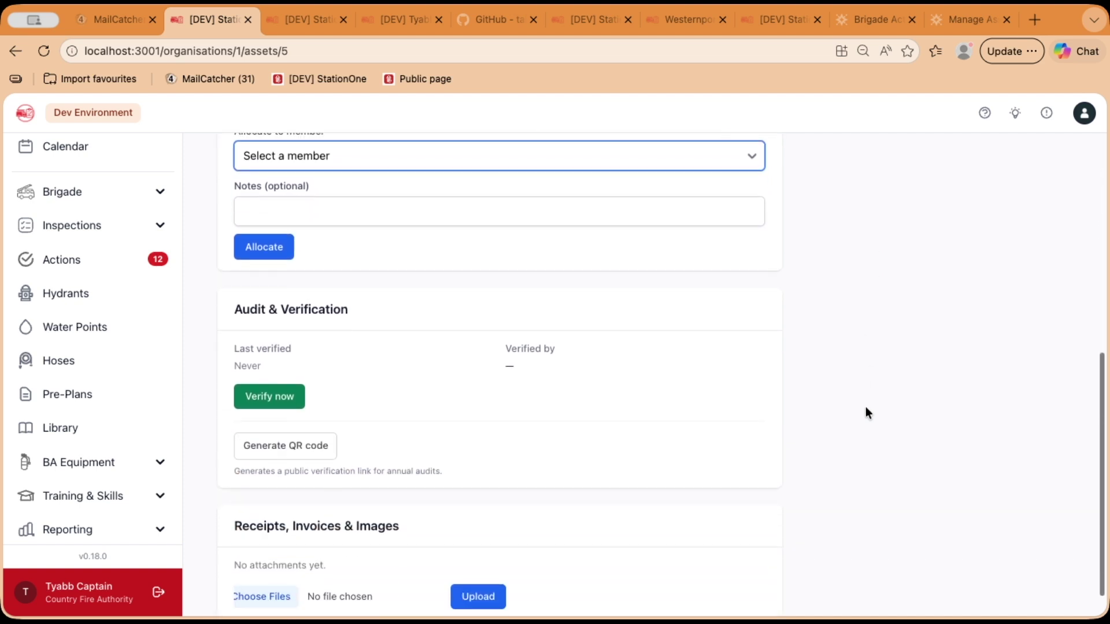
pyautogui.scroll(-1, 865, 407)
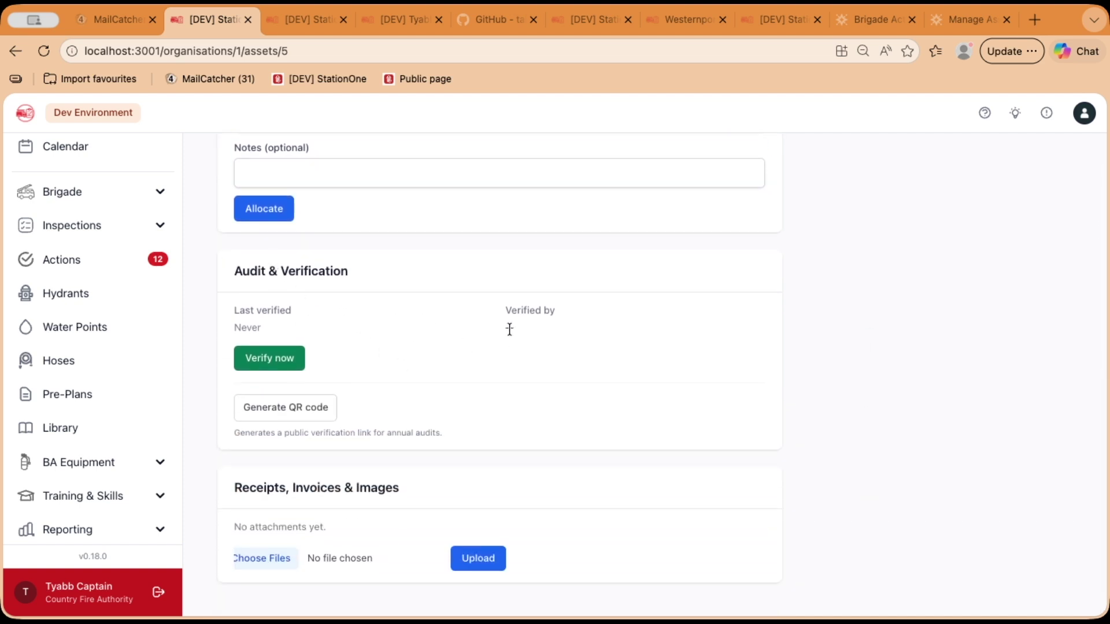
pyautogui.click(300, 359)
pyautogui.scroll(-10, 658, 424)
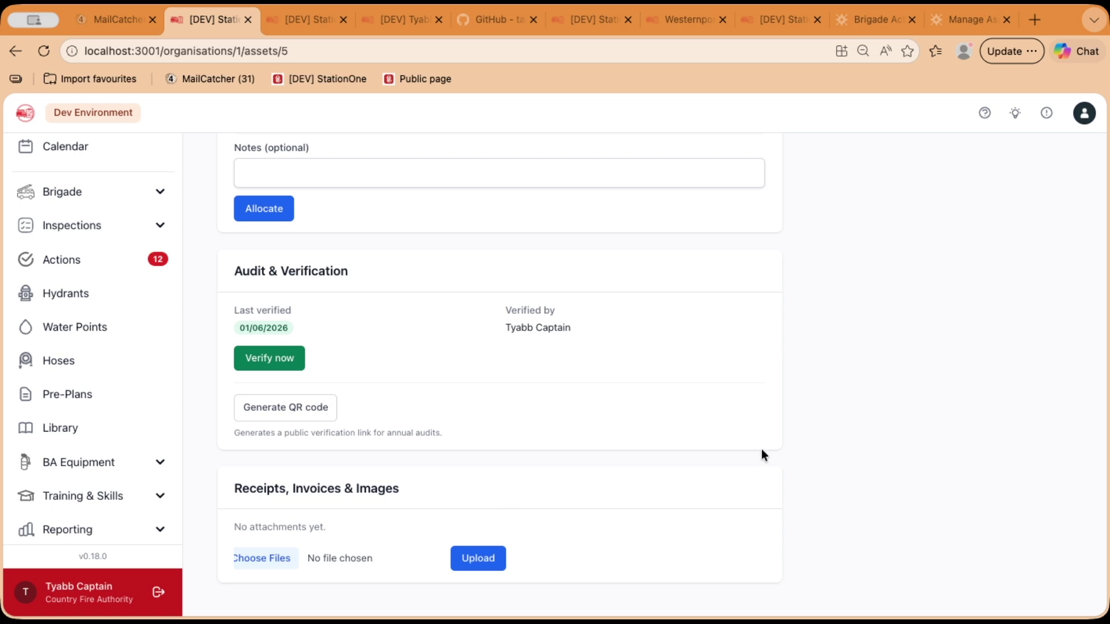
pyautogui.scroll(10, 885, 427)
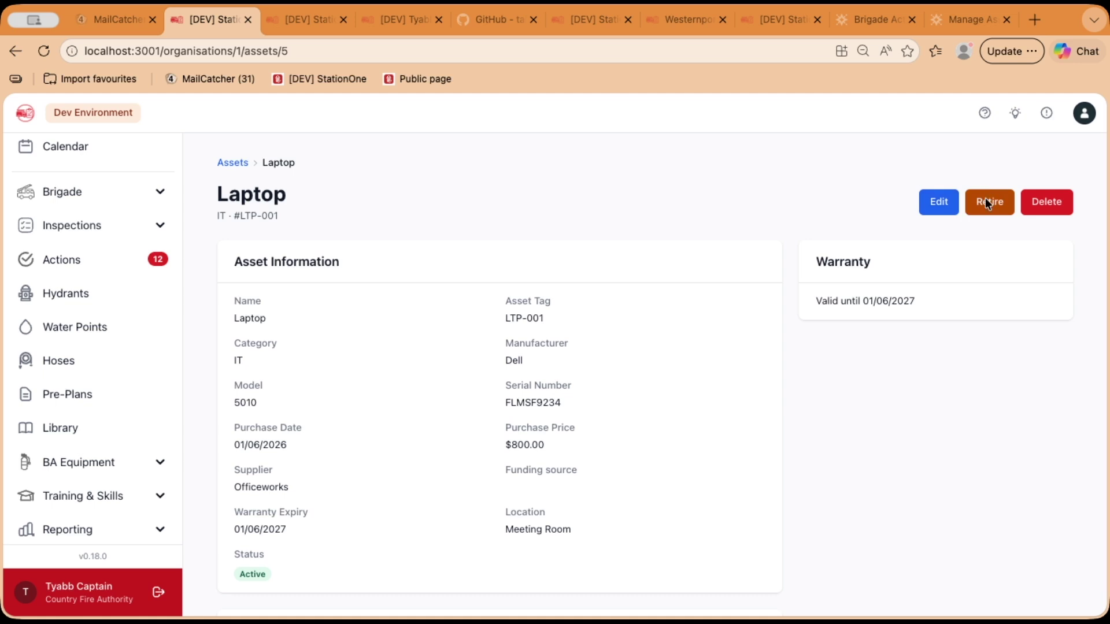
# - Edit the laptop asset to expect replacement on 01/06/2029 at an estimated cost of 1000, and save the update
pyautogui.click(940, 206)
pyautogui.scroll(-10, 942, 387)
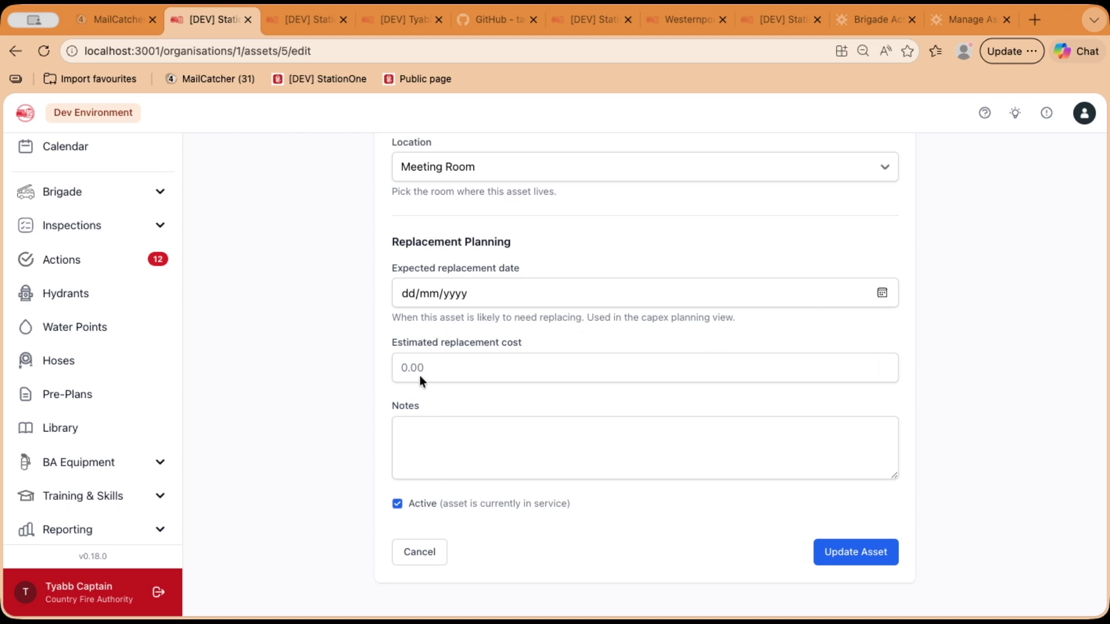
pyautogui.write('01062029')
pyautogui.click(498, 358)
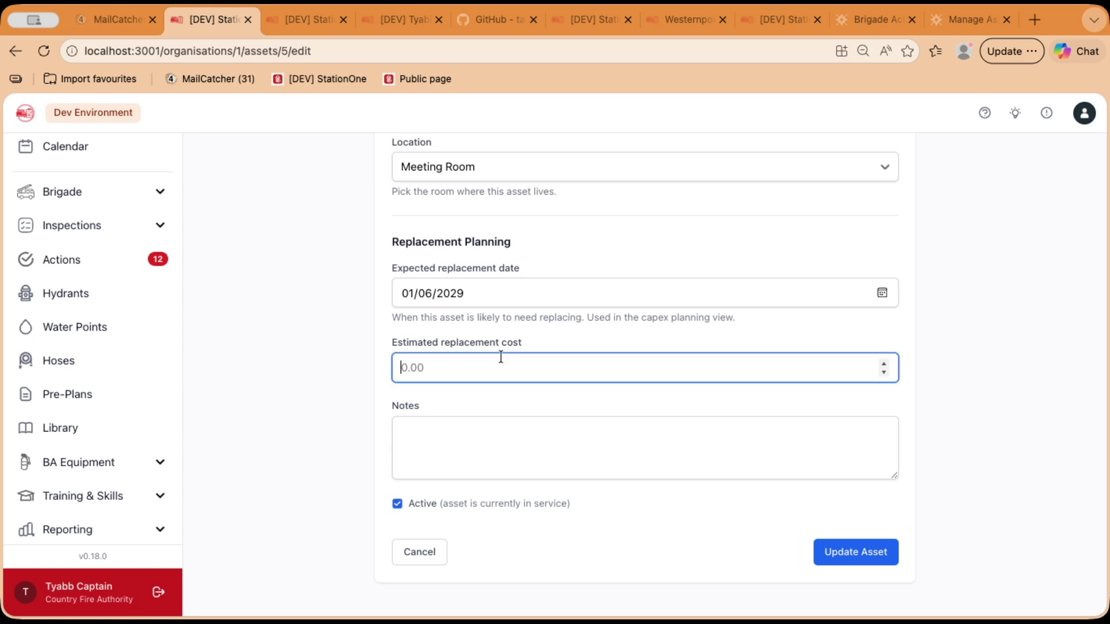
pyautogui.write('1000')
pyautogui.click(889, 559)
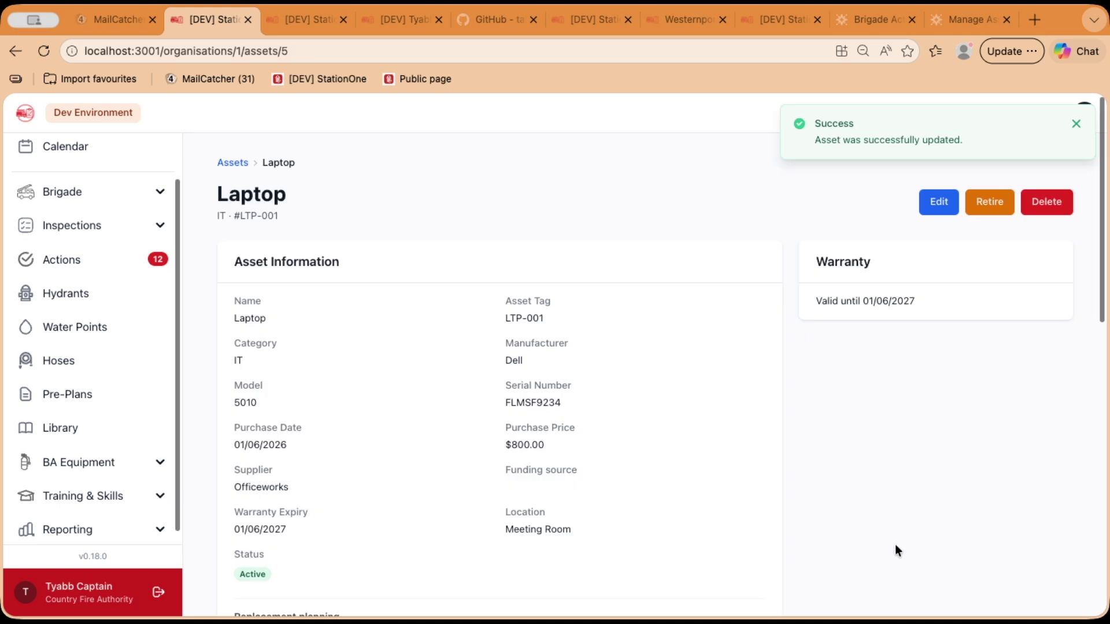
# - Review the asset register's replacement planning and retired lists, and return to the active assets
pyautogui.click(231, 164)
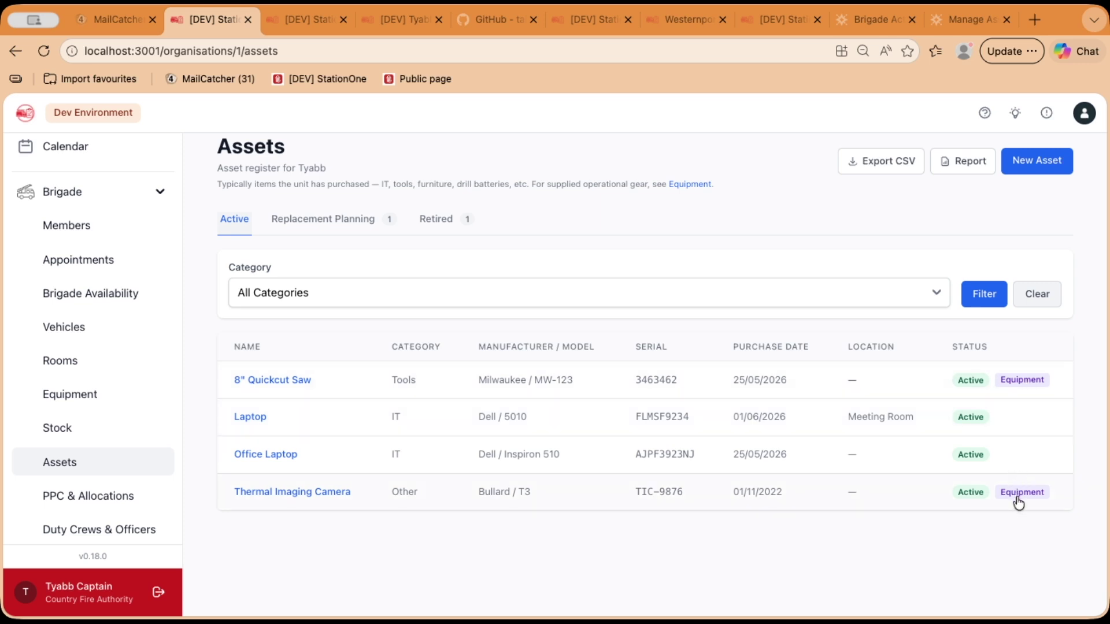
pyautogui.click(349, 223)
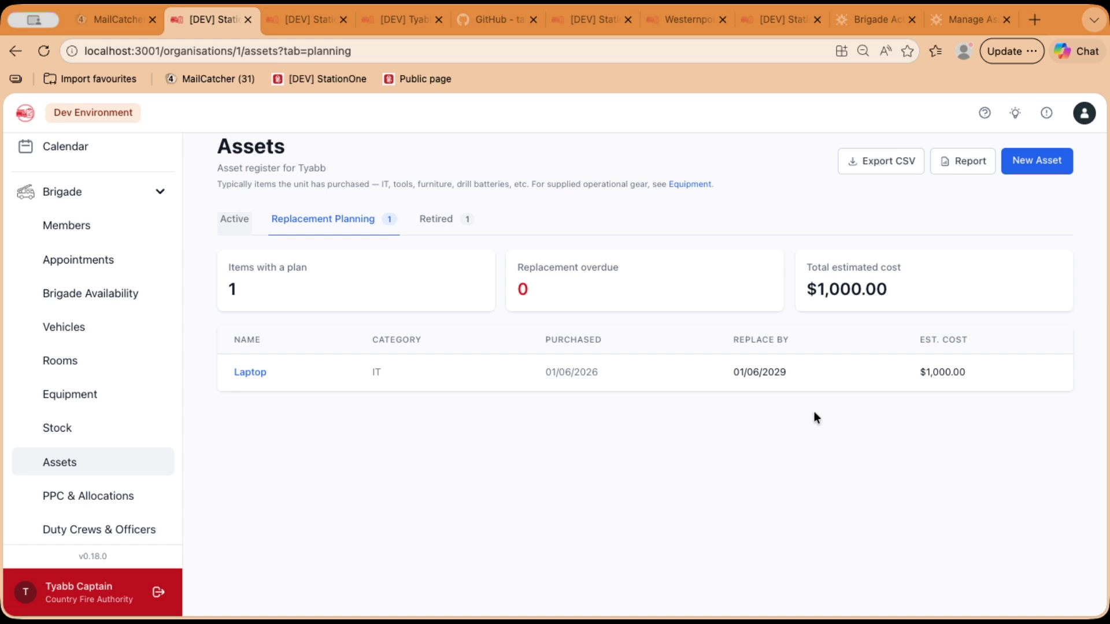
pyautogui.click(452, 228)
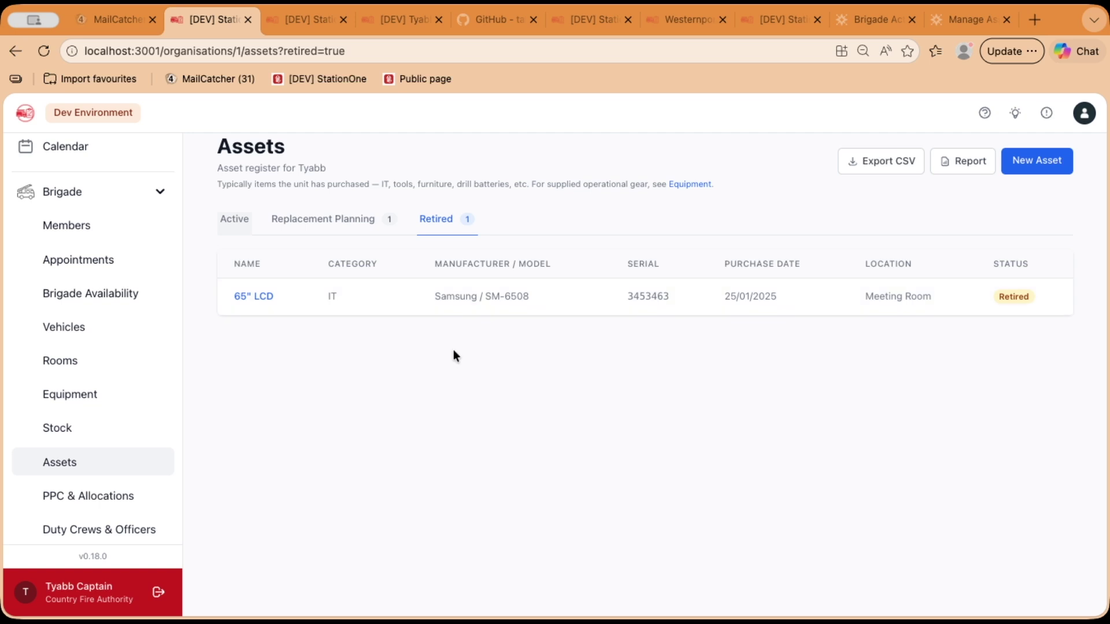
pyautogui.click(233, 224)
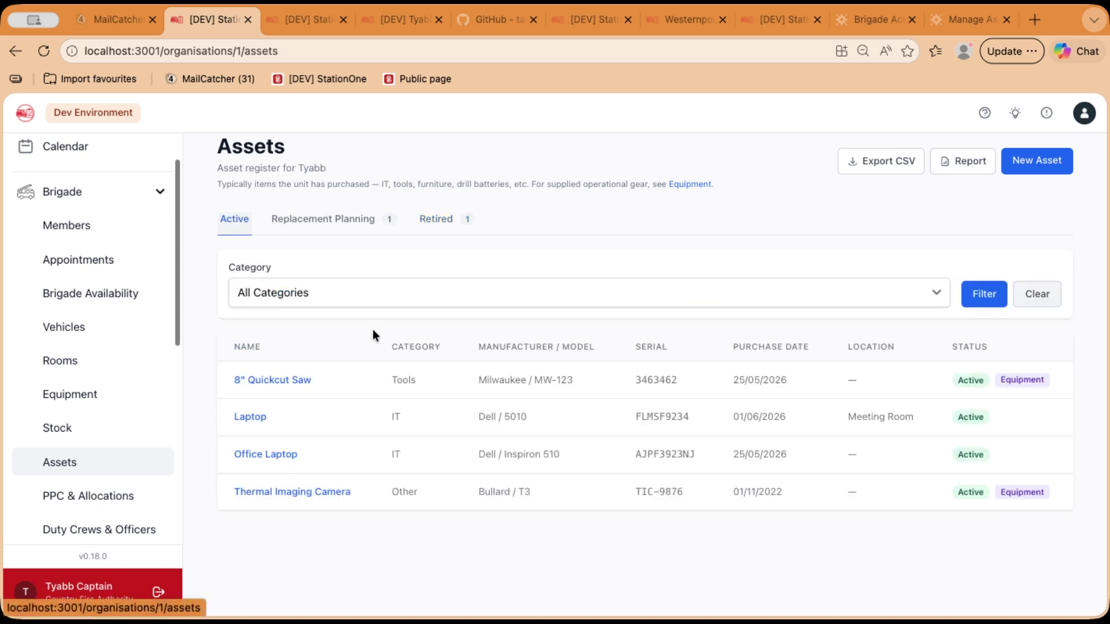
# - Examine the retirement reasons offered for the Laptop asset and close the retirement form without retiring it
pyautogui.click(343, 416)
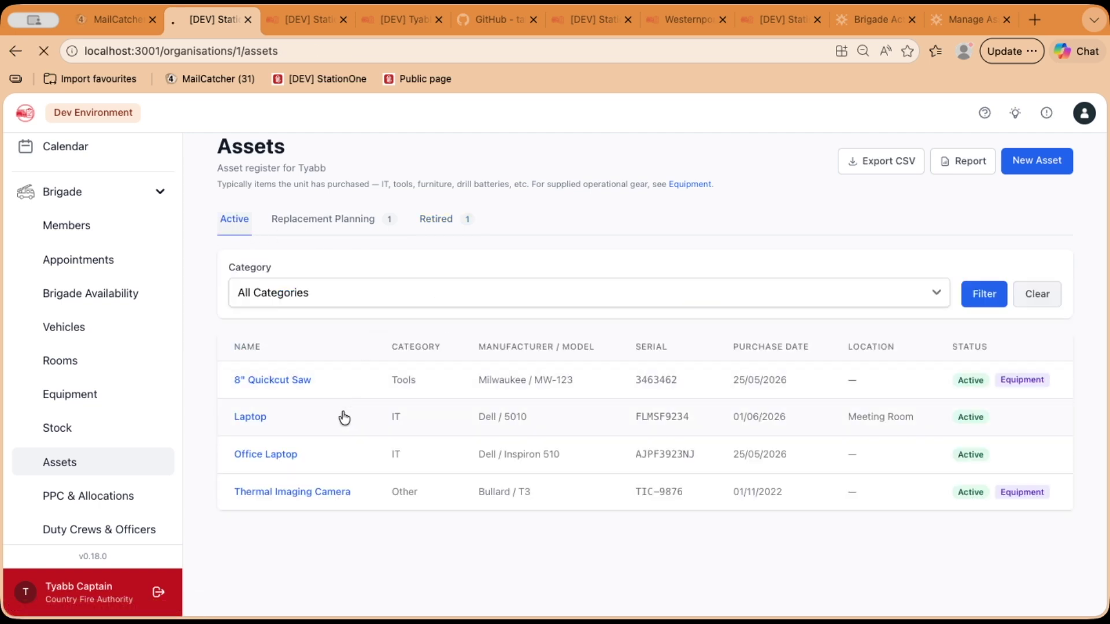
pyautogui.click(980, 208)
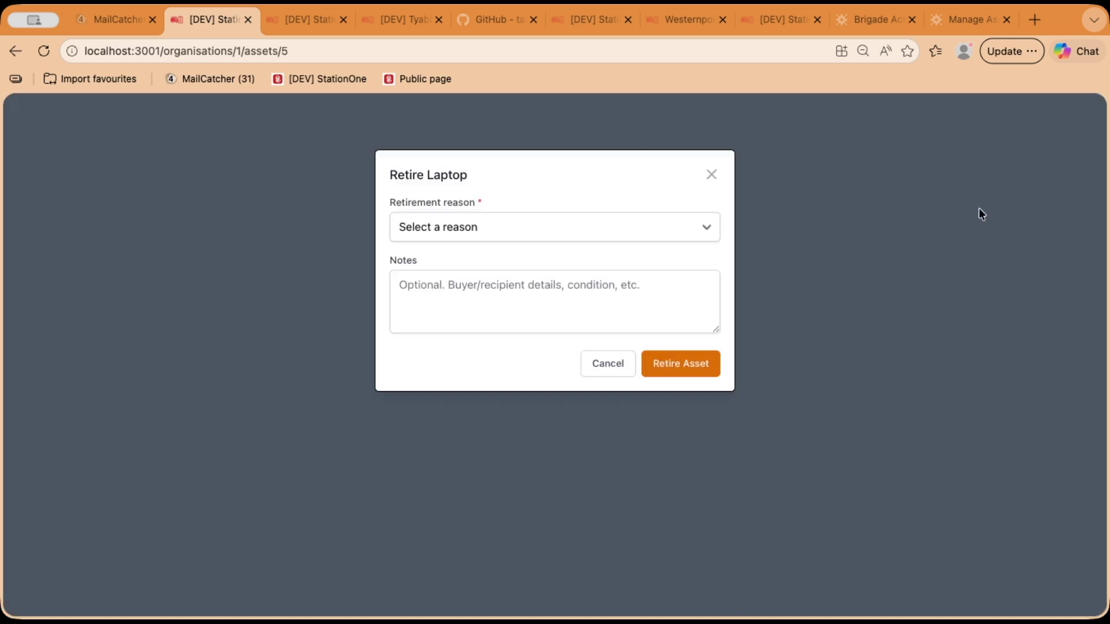
pyautogui.click(495, 226)
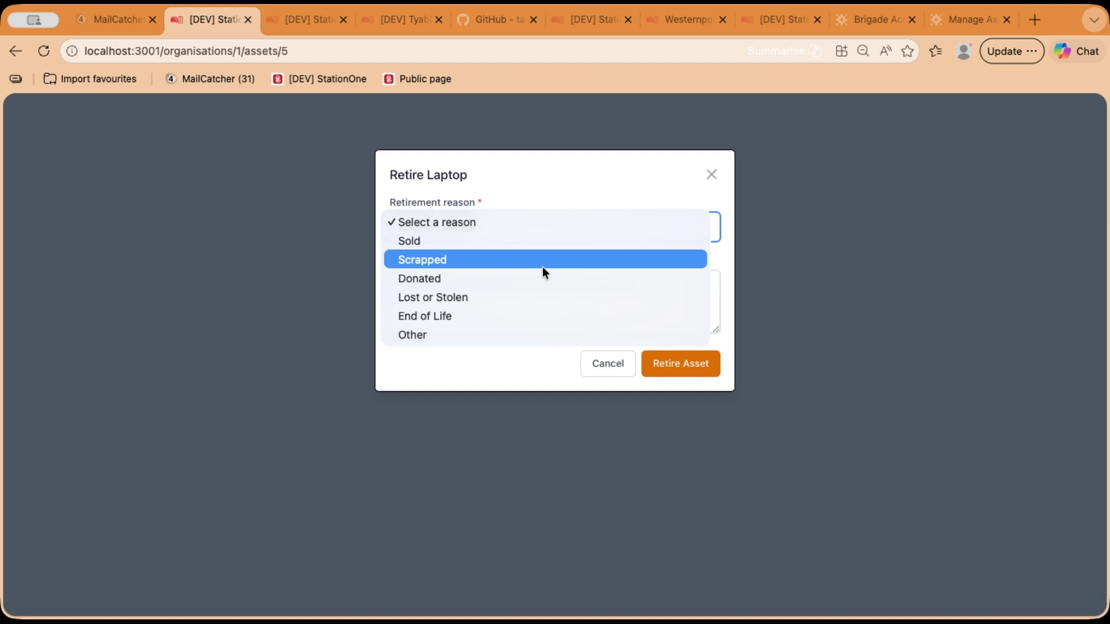
pyautogui.press('Escape')
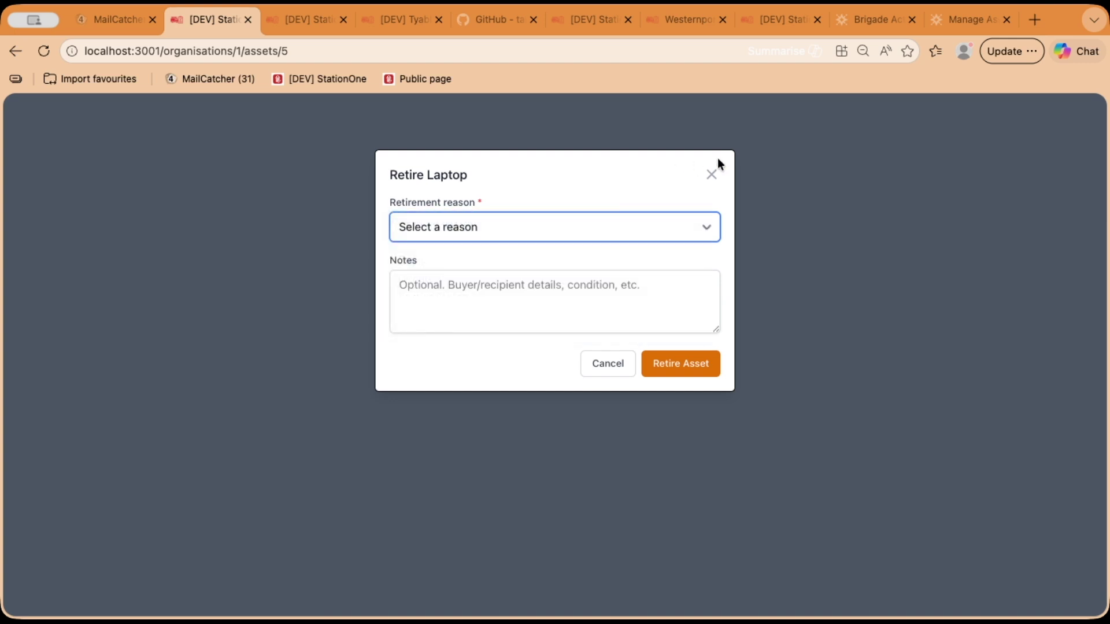
pyautogui.click(711, 175)
# - Review the brigade's asset report and export the asset register as a CSV file
pyautogui.click(232, 162)
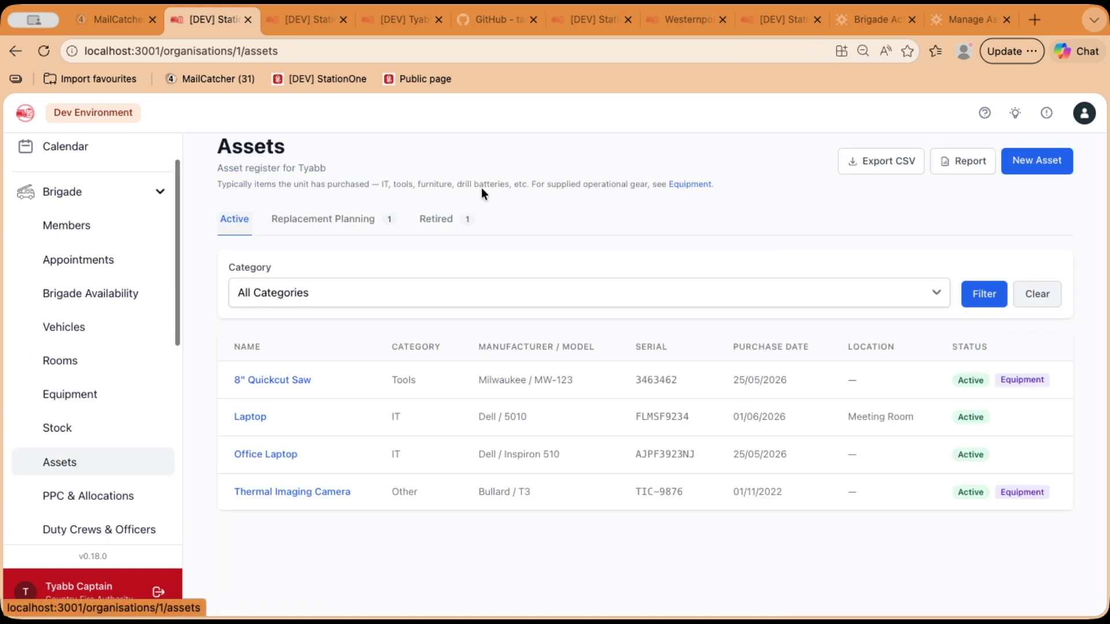
pyautogui.click(951, 167)
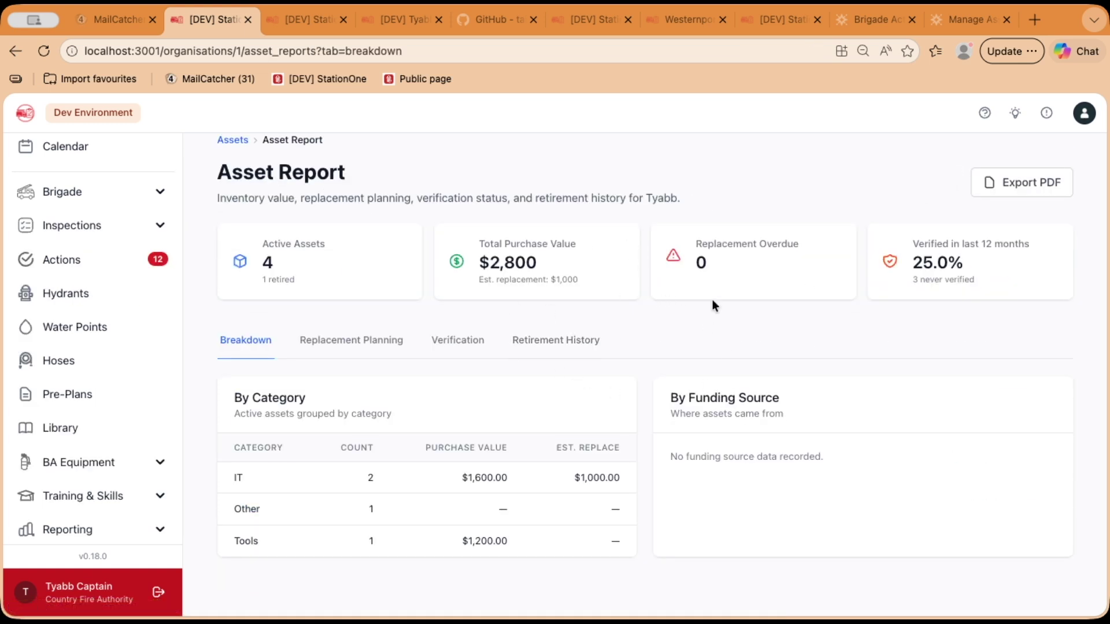
pyautogui.click(238, 148)
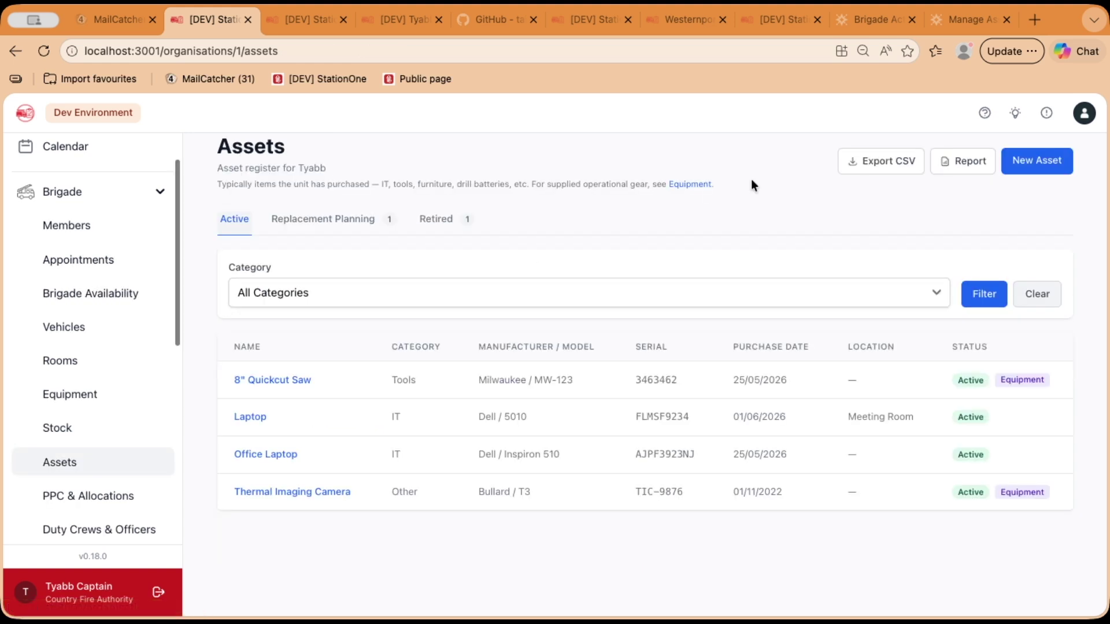
pyautogui.click(872, 166)
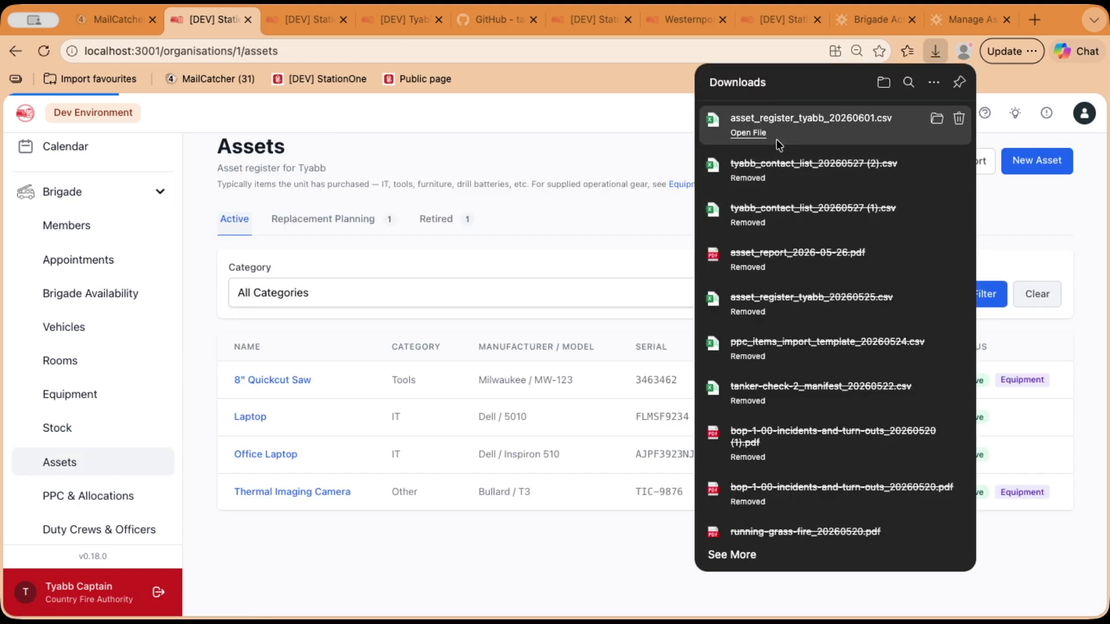
pyautogui.click(523, 177)
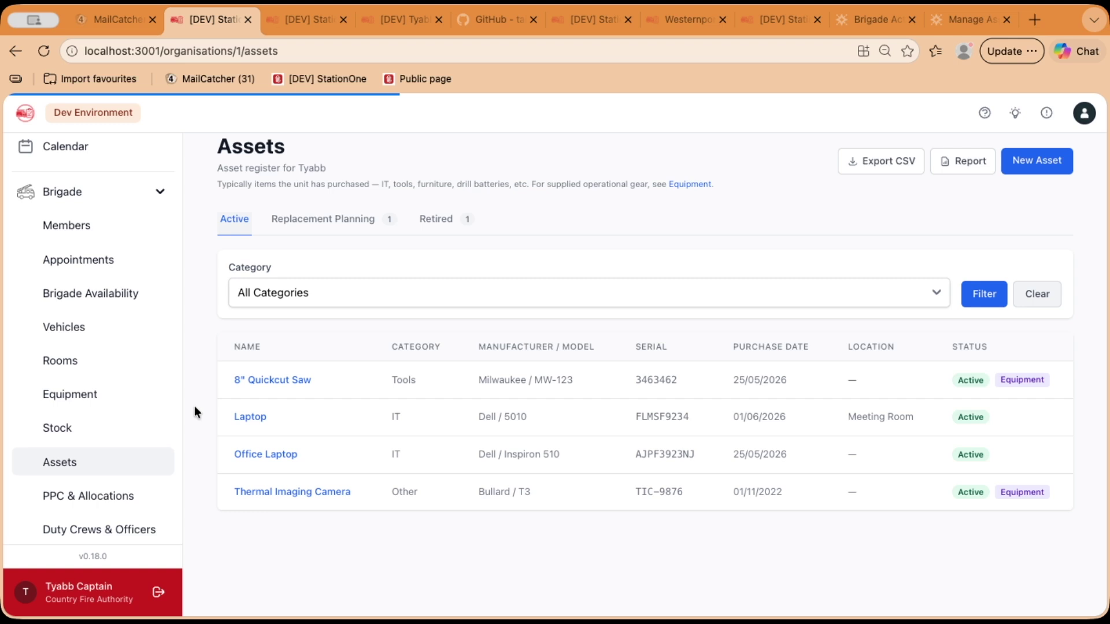
# - Examine the option to add GasDetector-Tanker to the asset register in its equipment details, and leave without saving
pyautogui.click(93, 398)
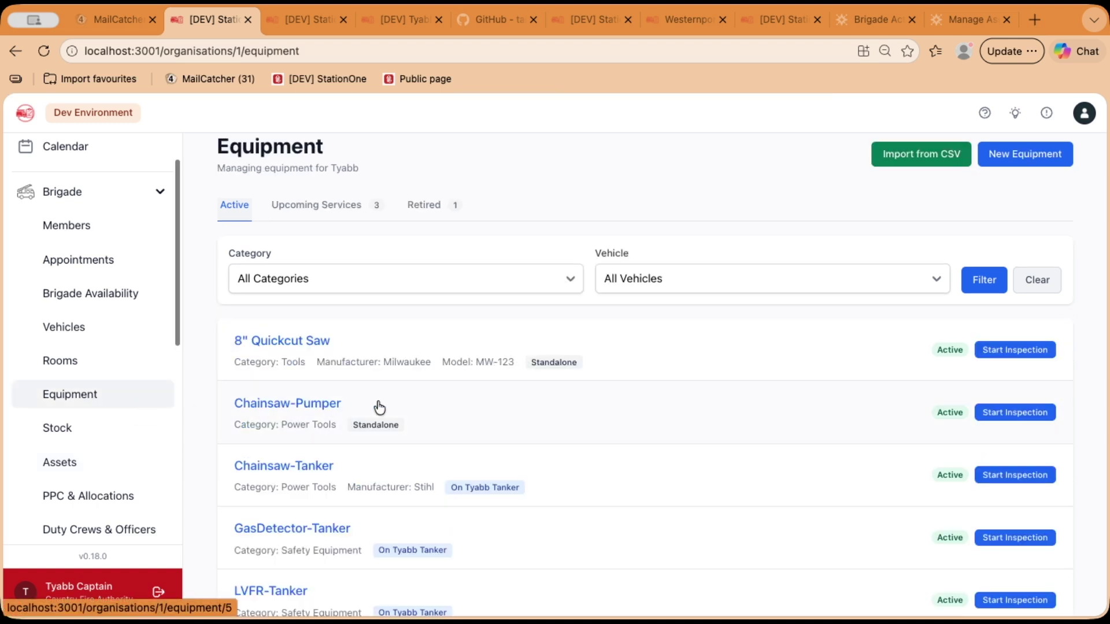
pyautogui.scroll(-5, 655, 398)
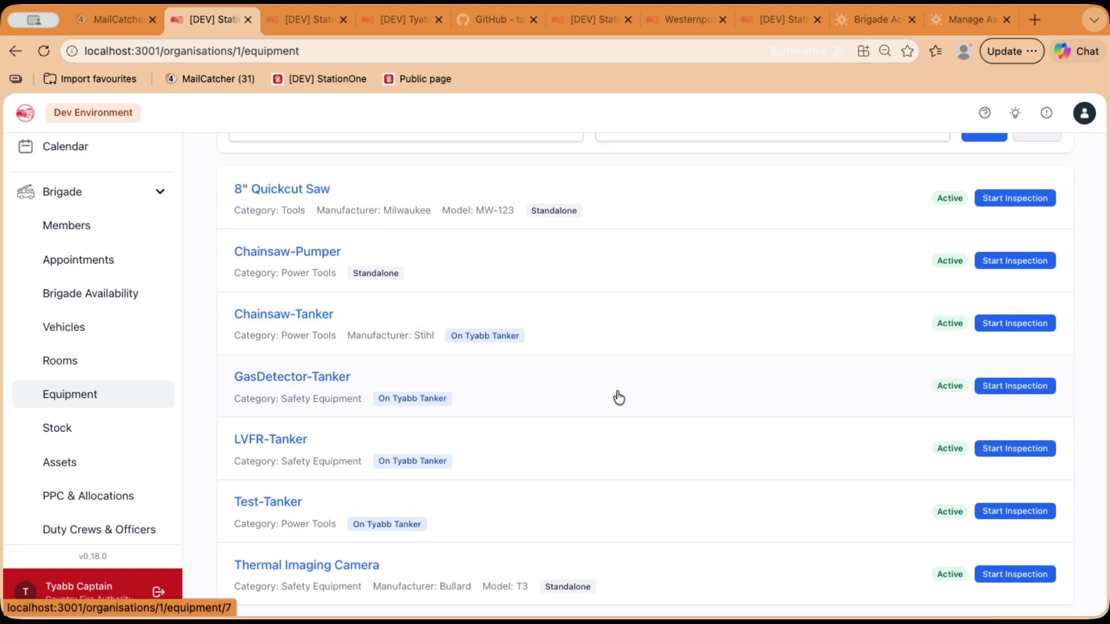
pyautogui.click(379, 389)
pyautogui.click(873, 204)
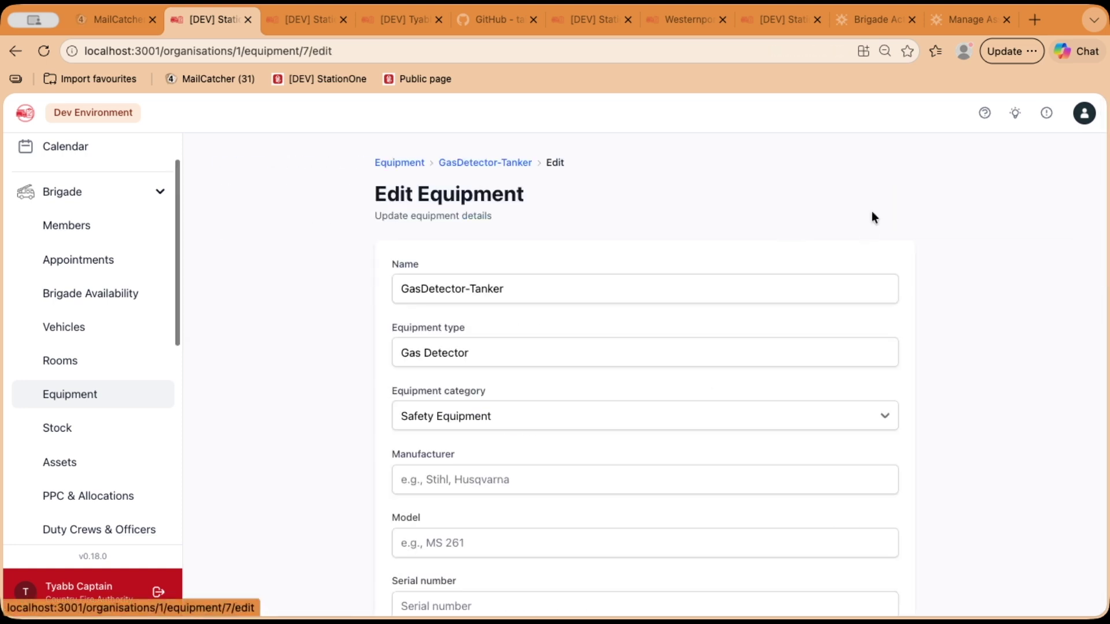
pyautogui.scroll(-10, 959, 448)
pyautogui.scroll(-2, 959, 445)
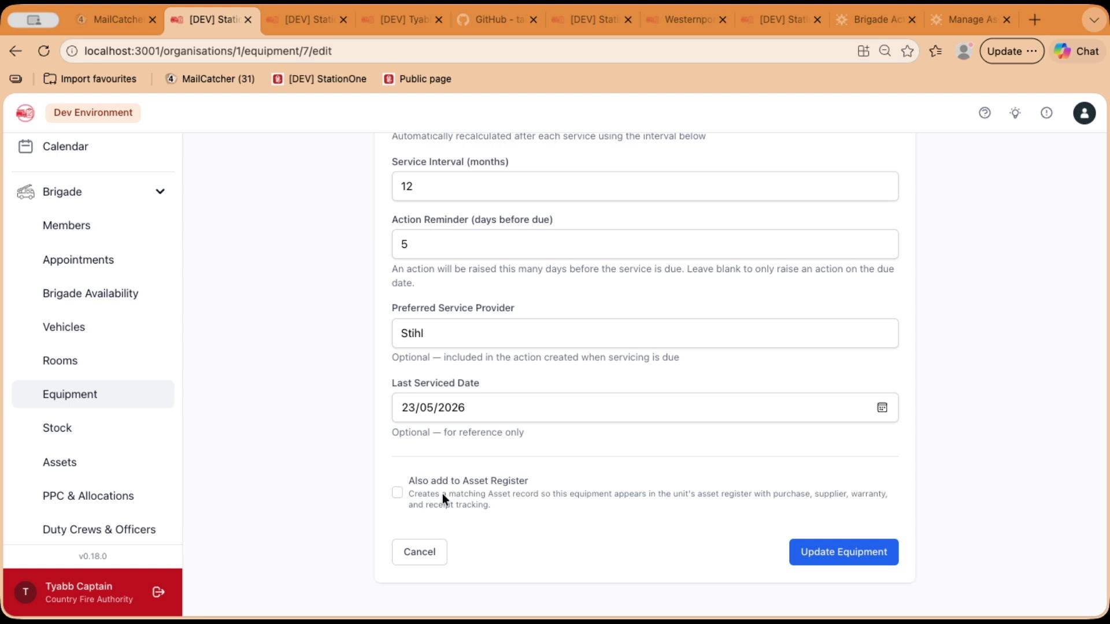
pyautogui.click(418, 552)
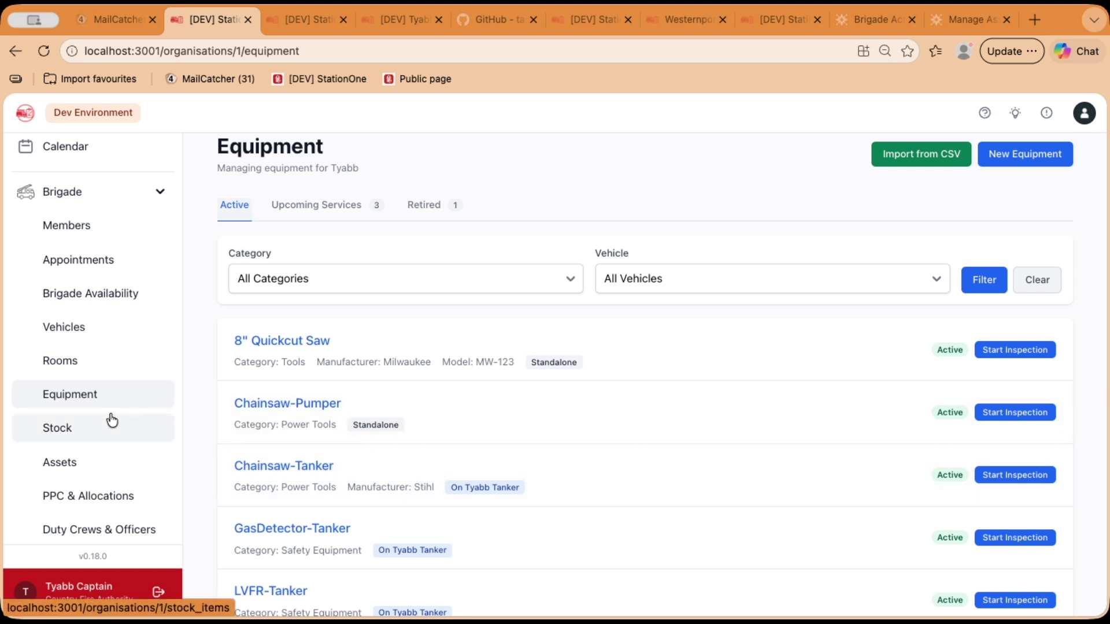
# - Go to the Skills Maintenance plans and review the topics and skills in the member's Tanker Sign Off plan
pyautogui.scroll(-2, 112, 420)
pyautogui.scroll(-7, 112, 420)
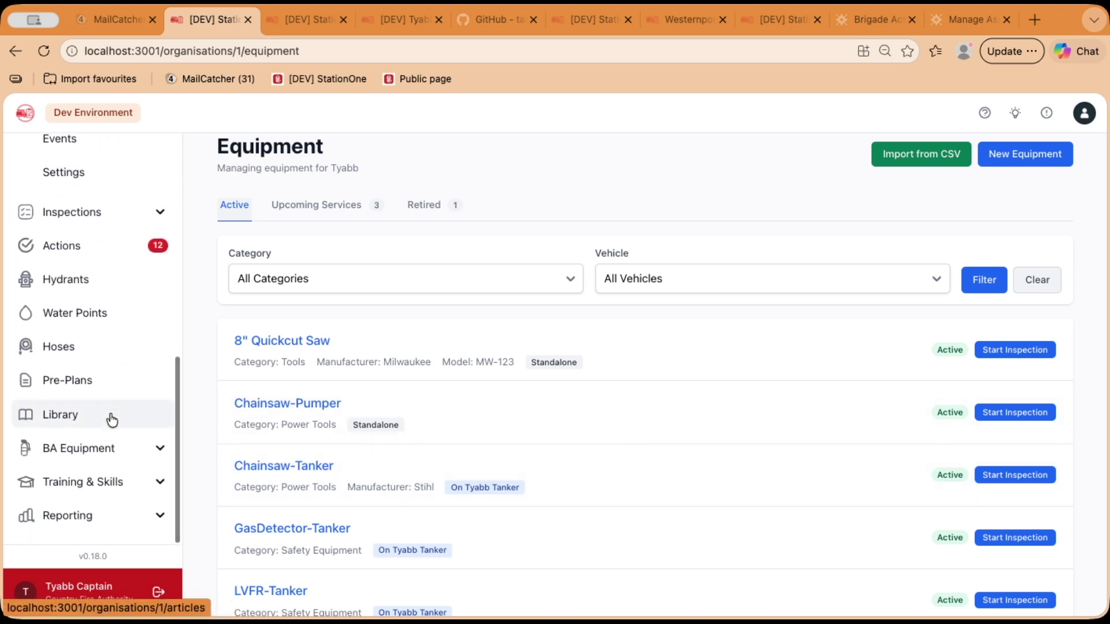
pyautogui.click(132, 487)
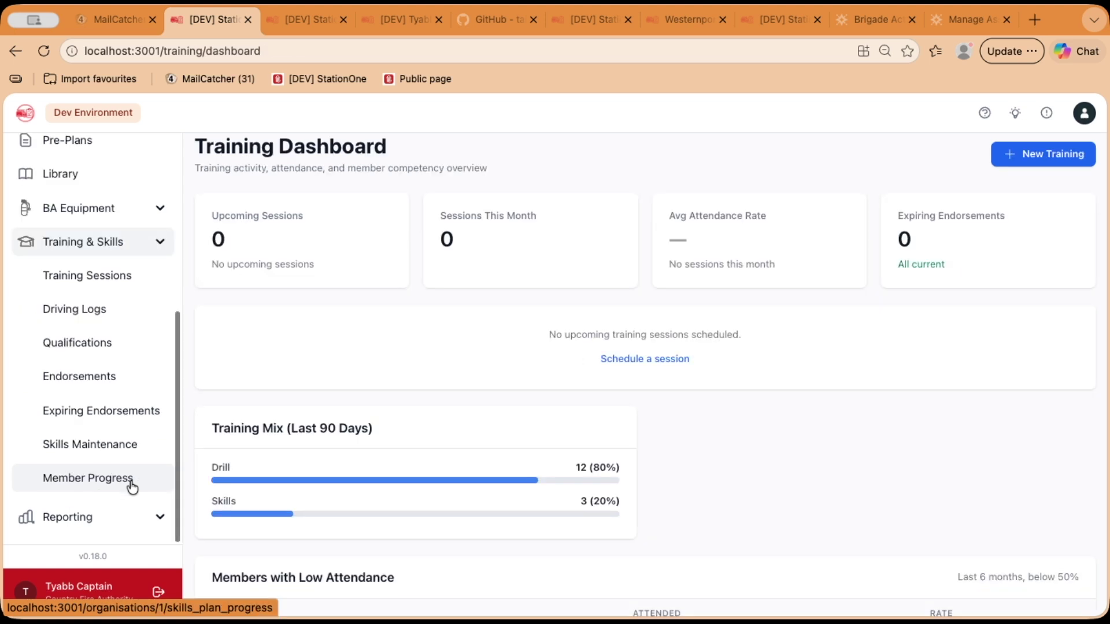
pyautogui.click(101, 449)
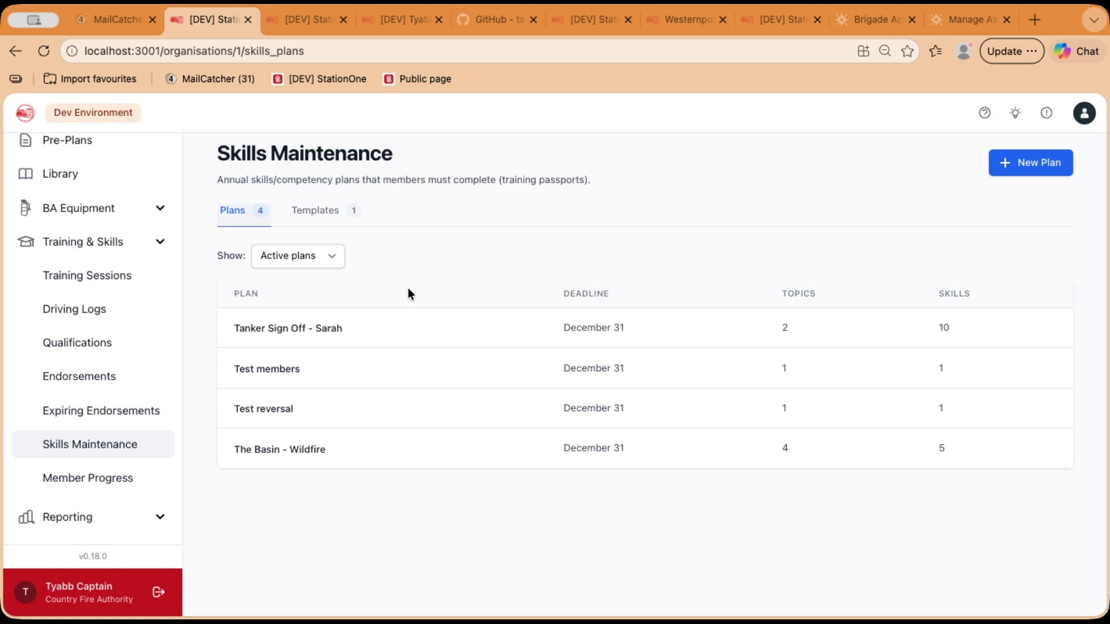
pyautogui.click(319, 334)
pyautogui.scroll(-1, 501, 374)
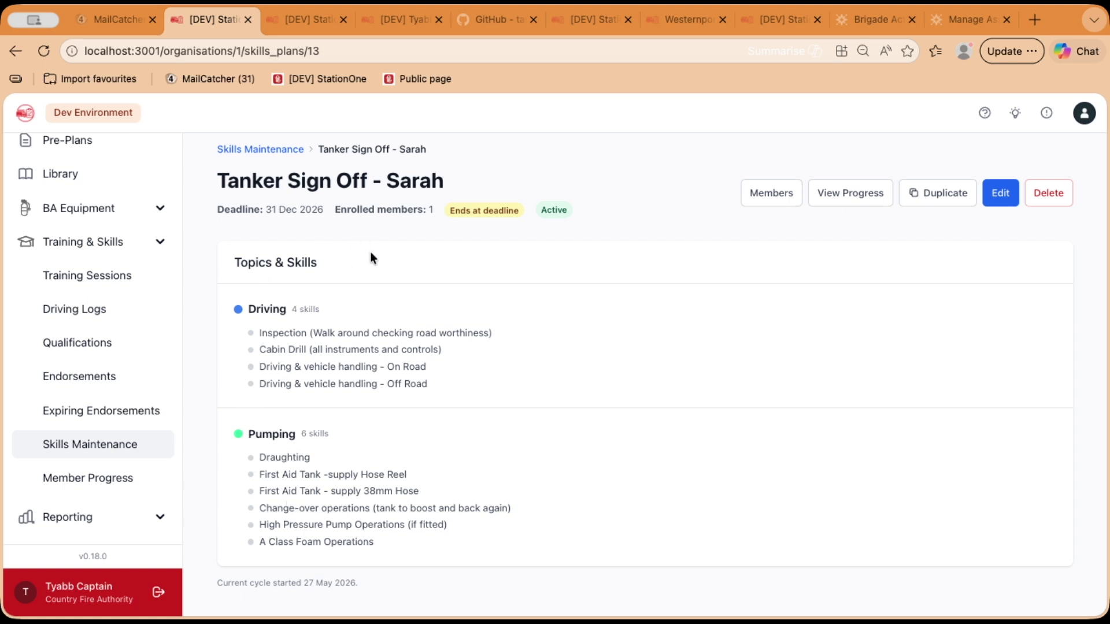
pyautogui.click(266, 161)
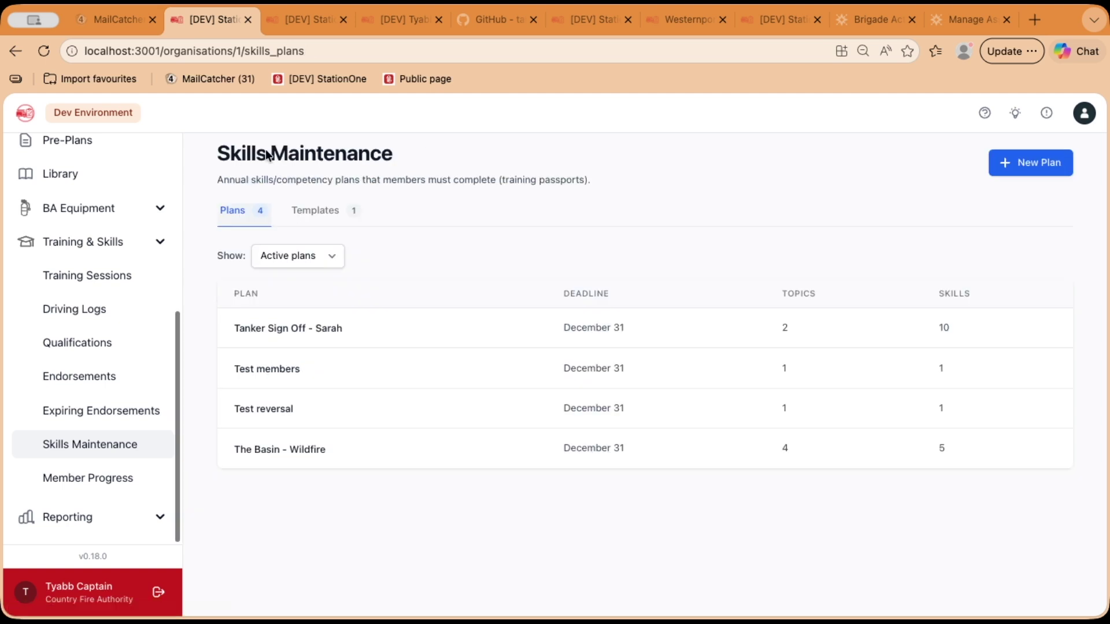
# - Review the topics and skills of The Basin - Wildfire plan and return to the plan list
pyautogui.click(351, 446)
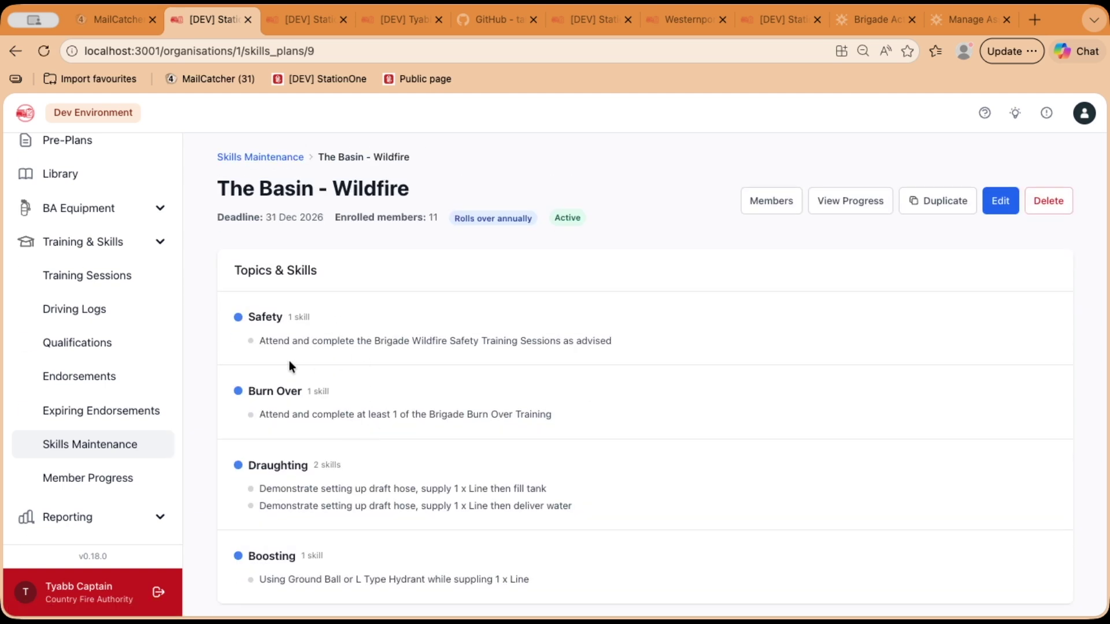
pyautogui.scroll(-1, 290, 362)
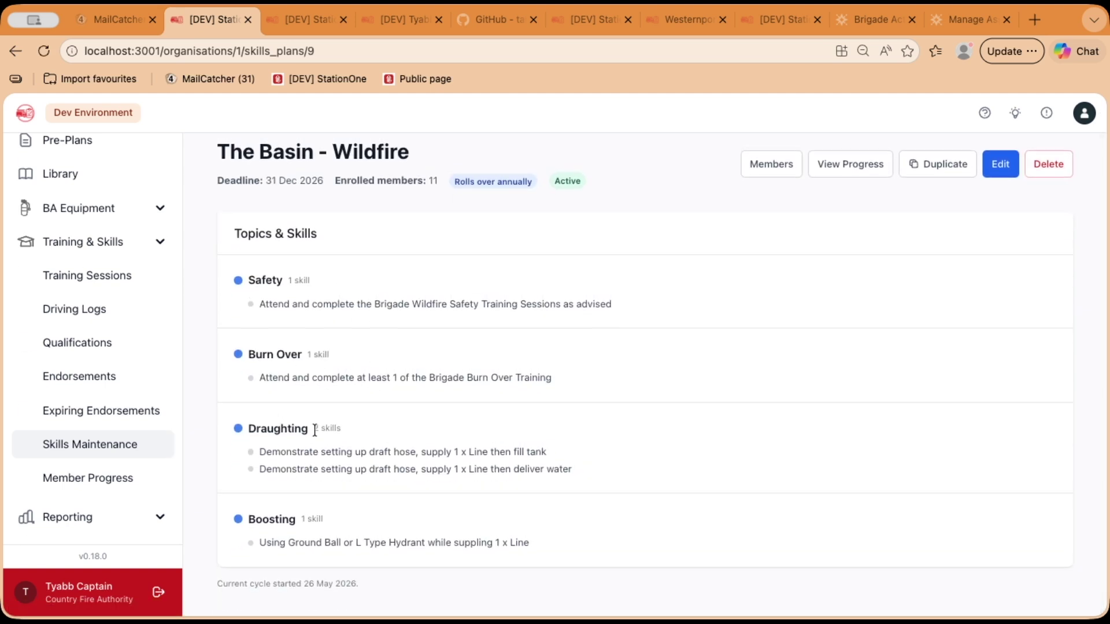
pyautogui.scroll(1, 314, 429)
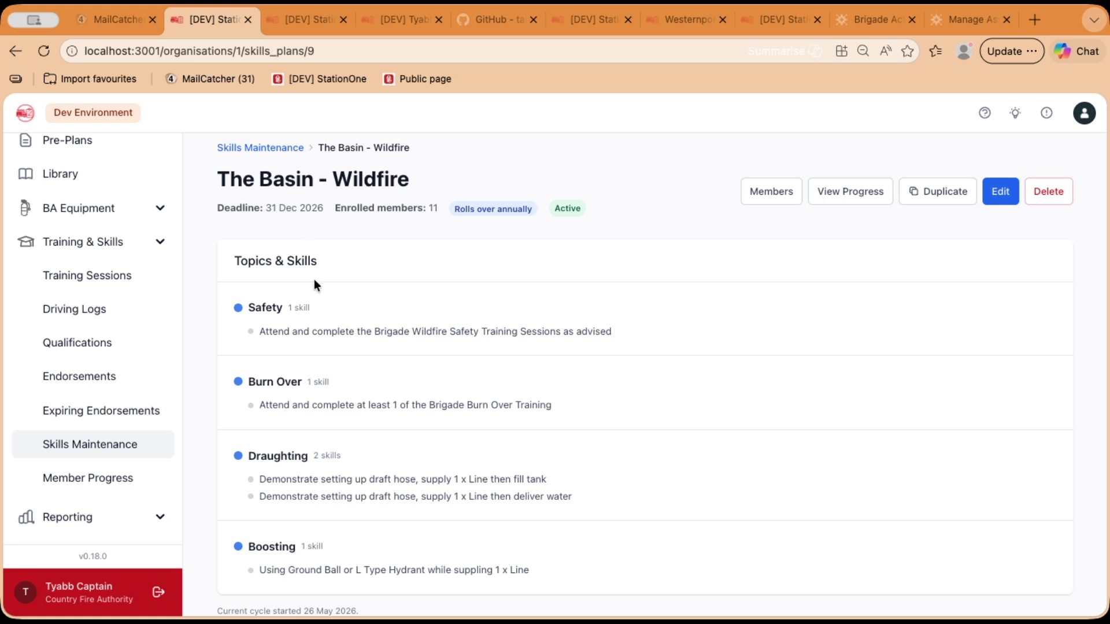
pyautogui.scroll(1, 321, 300)
pyautogui.scroll(-1, 315, 243)
pyautogui.scroll(1, 306, 174)
pyautogui.click(306, 160)
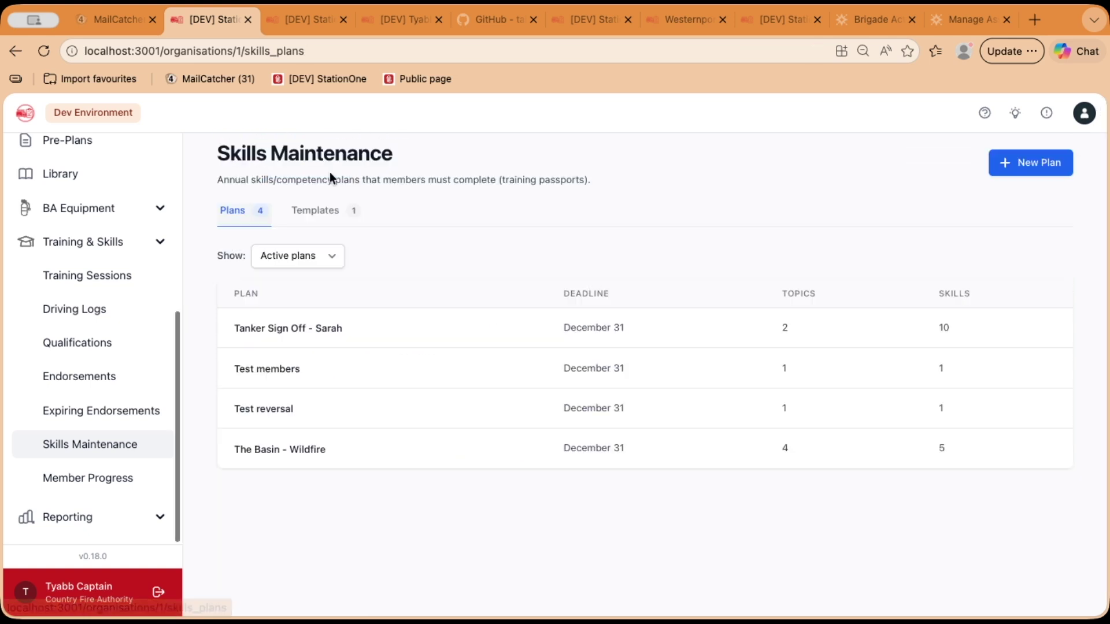
# - Start a new skills plan and examine its deadline, annual rollover, station portal, template, and topic settings
pyautogui.click(1052, 164)
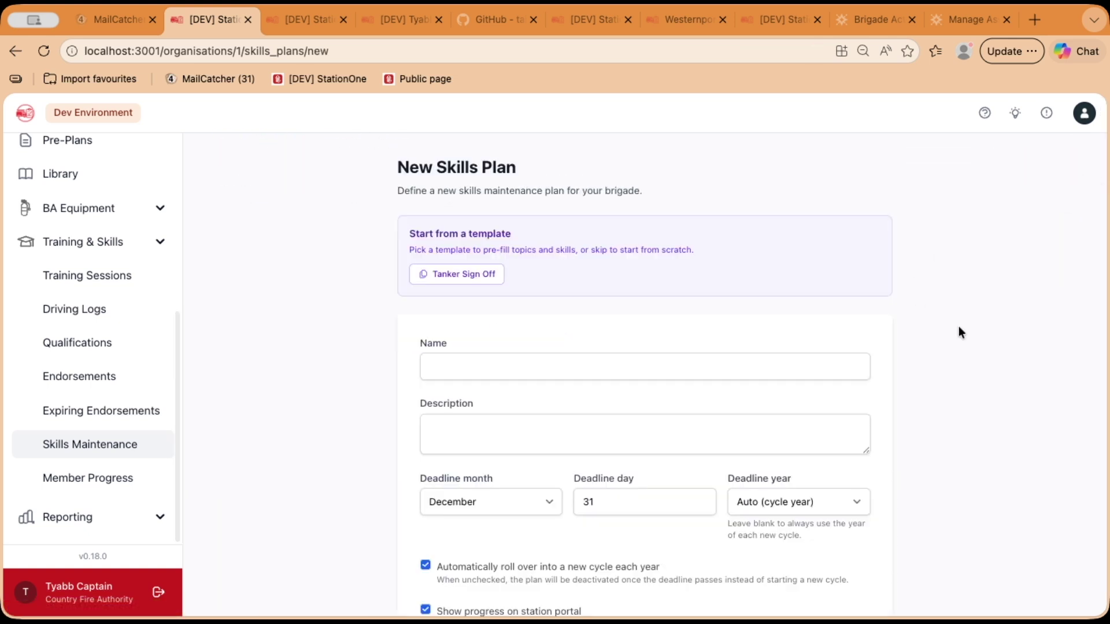
pyautogui.scroll(-5, 966, 316)
pyautogui.scroll(1, 966, 316)
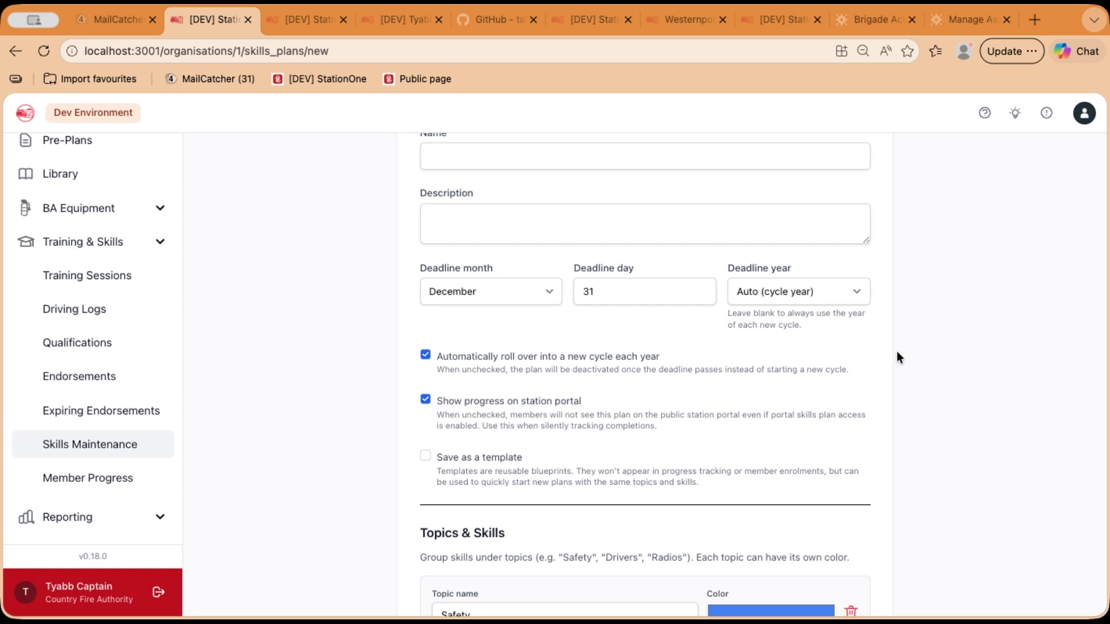
pyautogui.scroll(-1, 897, 351)
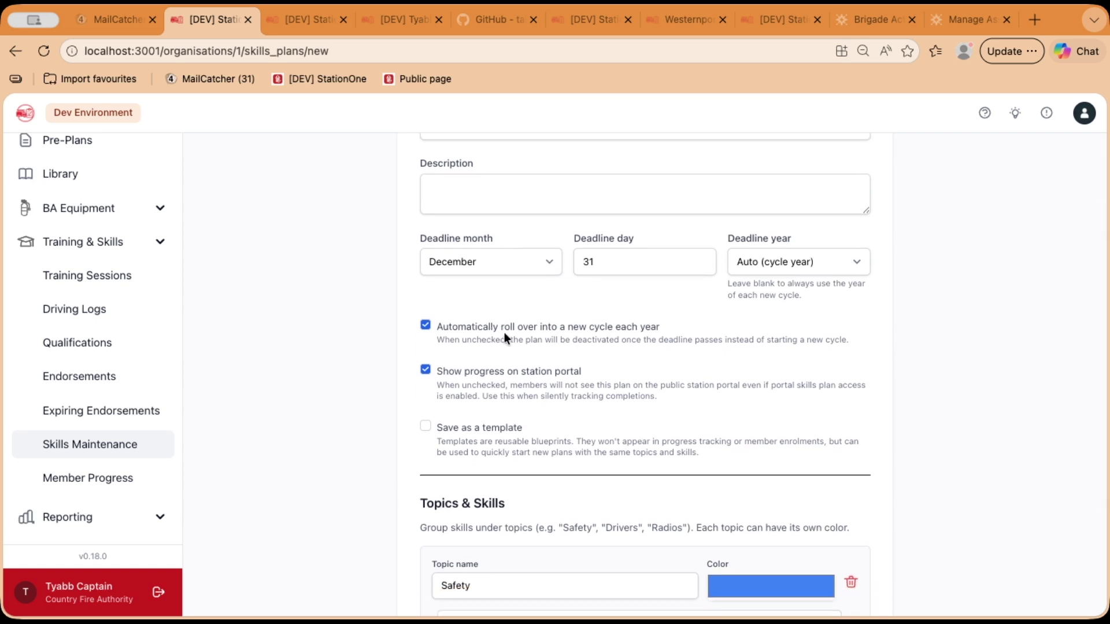
pyautogui.moveTo(513, 328); pyautogui.dragTo(648, 334)
pyautogui.click(578, 361)
pyautogui.moveTo(462, 373); pyautogui.dragTo(673, 376)
pyautogui.click(673, 377)
pyautogui.scroll(-3, 933, 371)
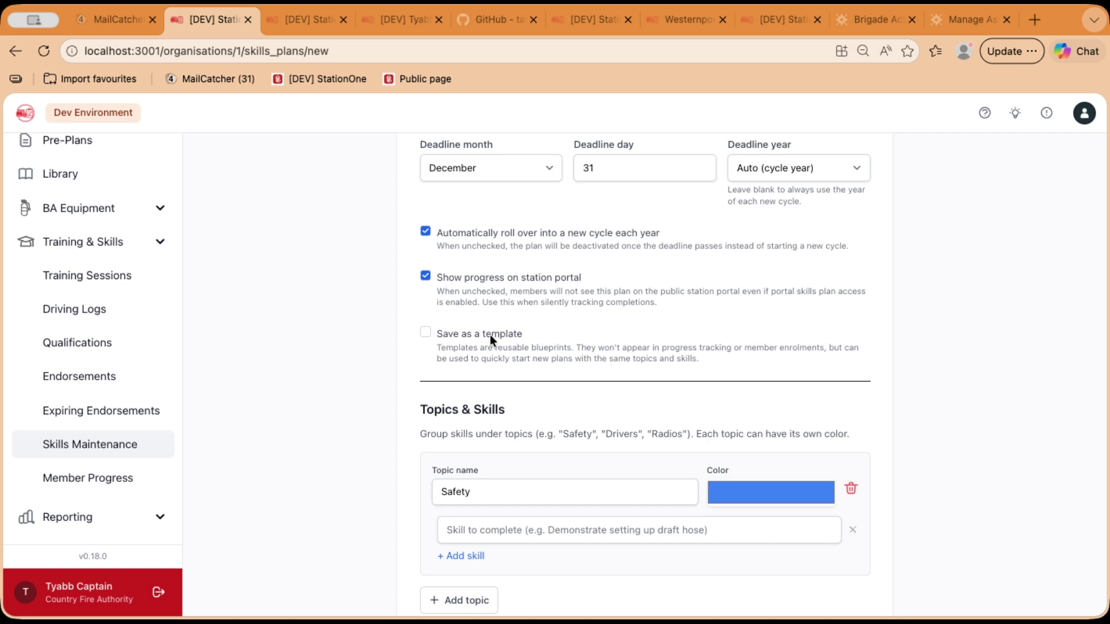
pyautogui.scroll(6, 550, 349)
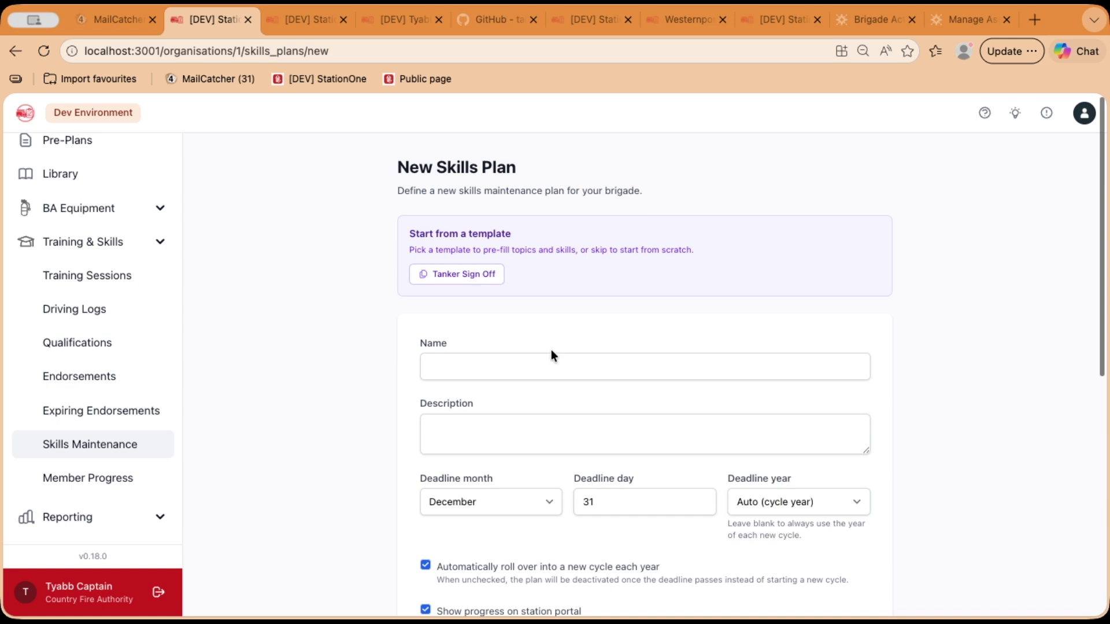
# - Name the new skills plan "Test" and give it the description "test skills plan"
pyautogui.click(513, 367)
pyautogui.write('Test')
pyautogui.press('Tab')
pyautogui.write('te')
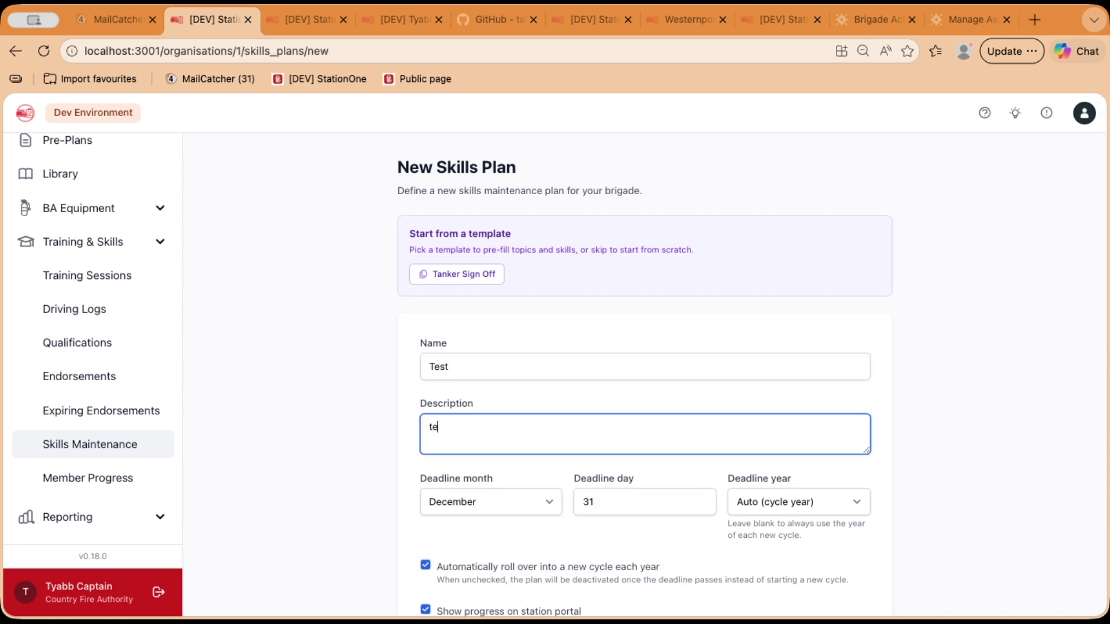
pyautogui.write('st skills plan')
# - Add the skill "Annual Burnover Drill" under the Safety topic and create the skills plan
pyautogui.scroll(-5, 567, 401)
pyautogui.scroll(-3, 566, 400)
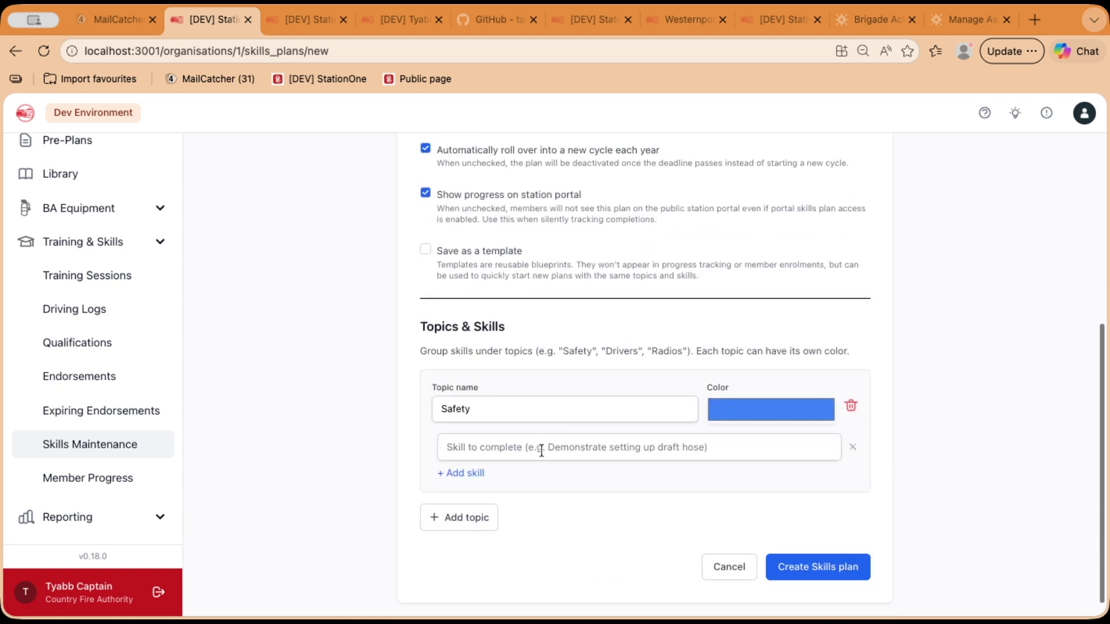
pyautogui.click(550, 444)
pyautogui.write('Annual Burnover')
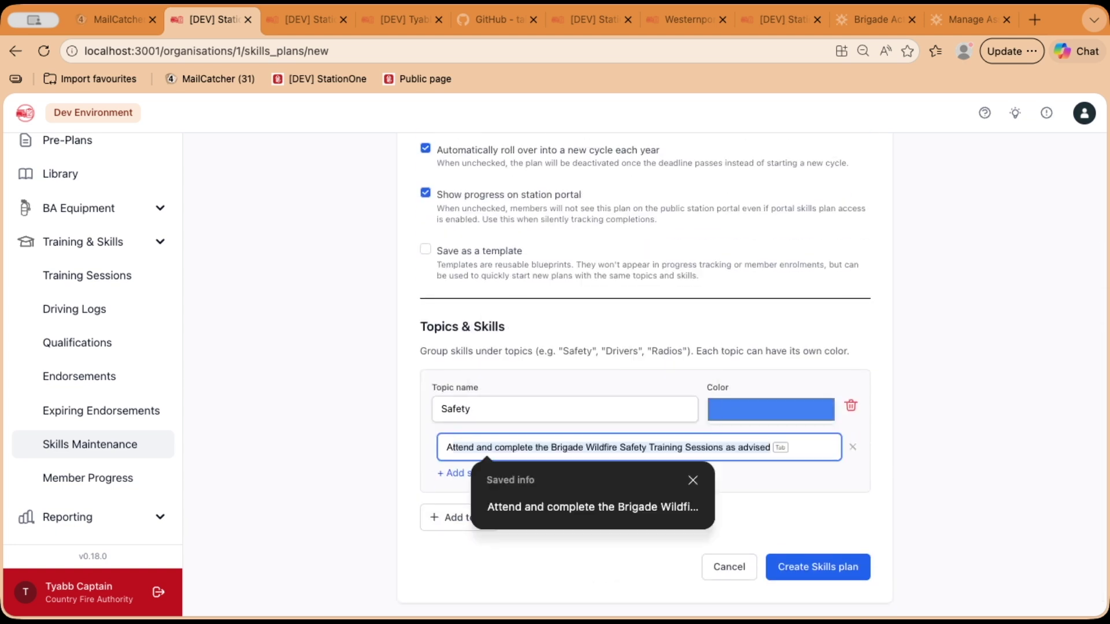
pyautogui.write(' Drill')
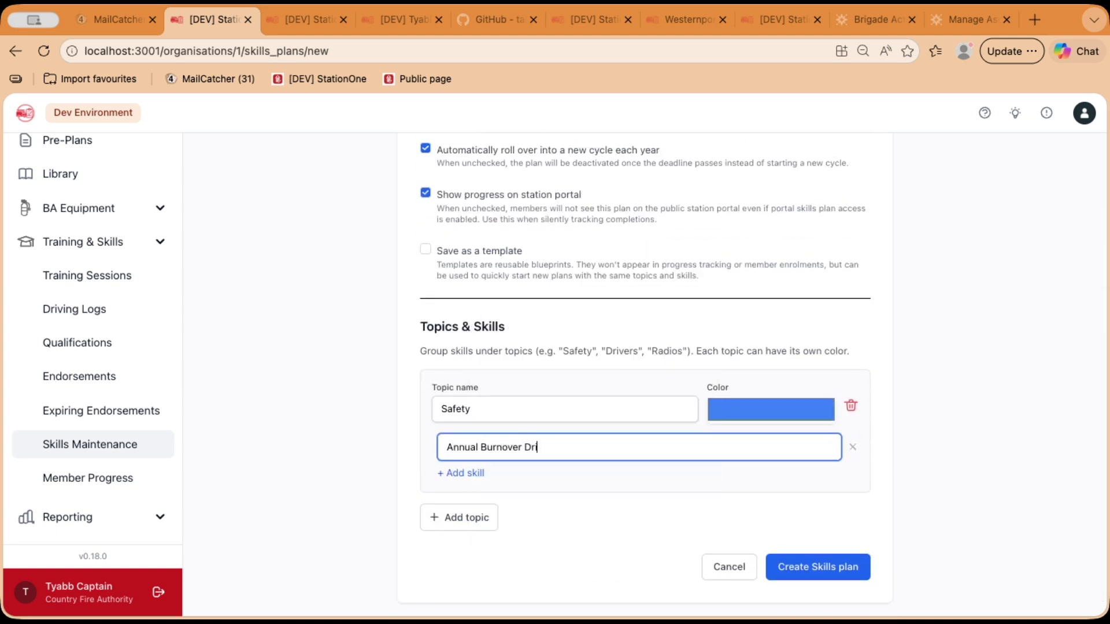
pyautogui.click(908, 442)
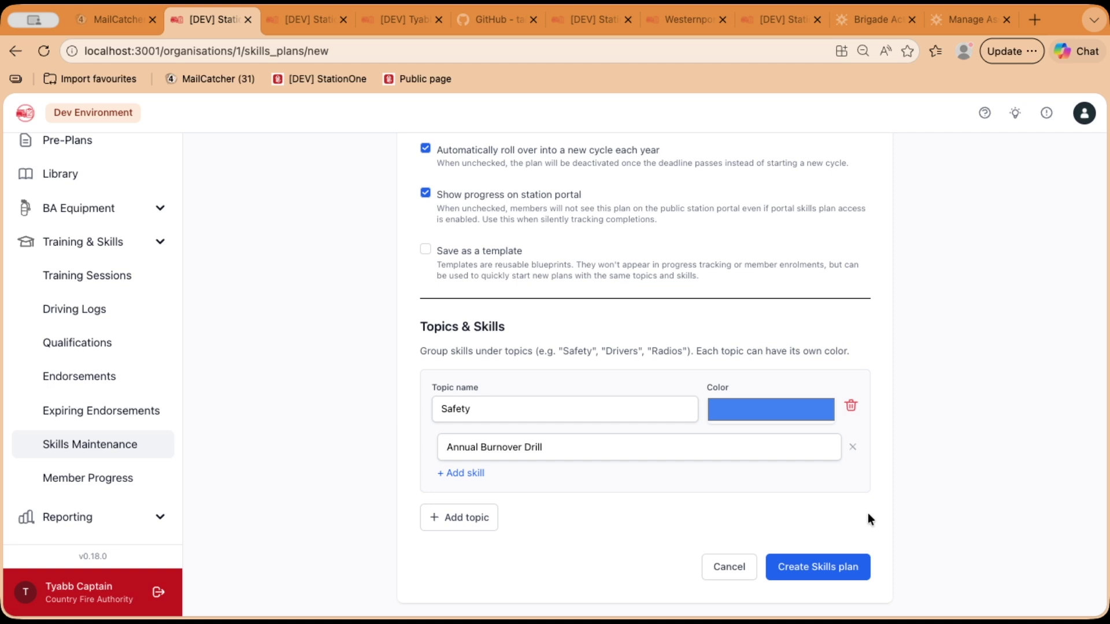
pyautogui.click(838, 564)
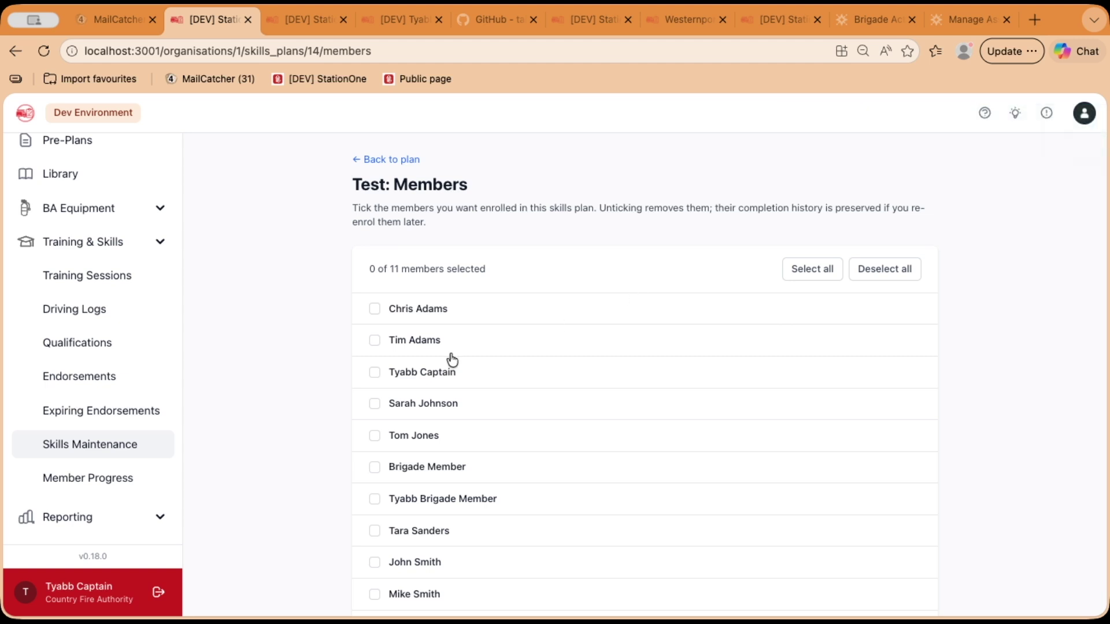
# - Enrol only the fifth listed member in the Test plan and return to the skills plan list
pyautogui.scroll(-3, 462, 509)
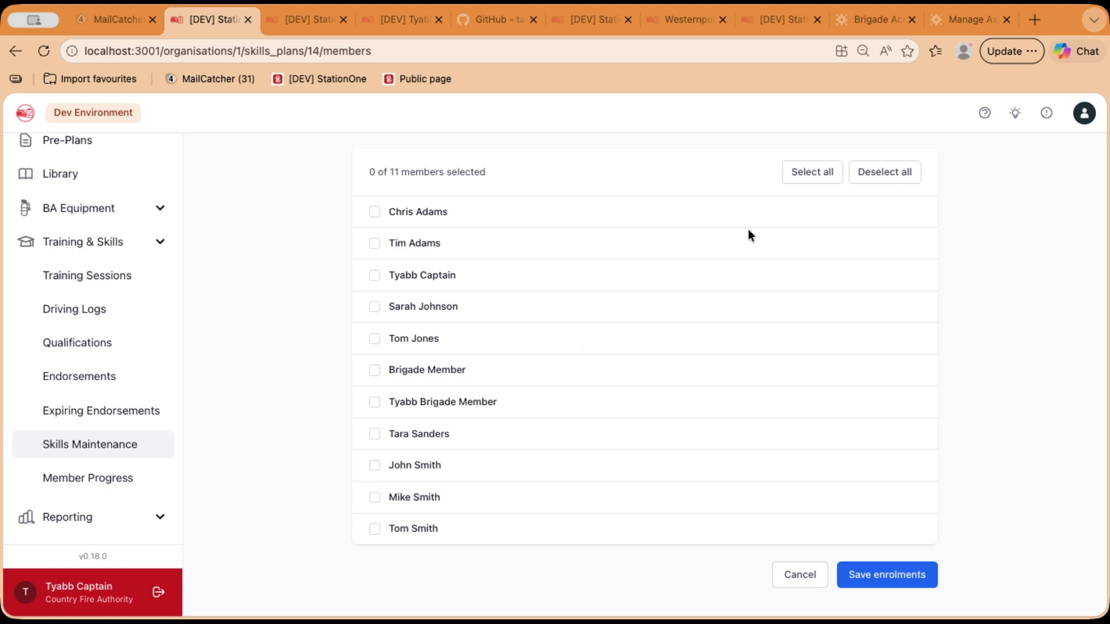
pyautogui.click(788, 174)
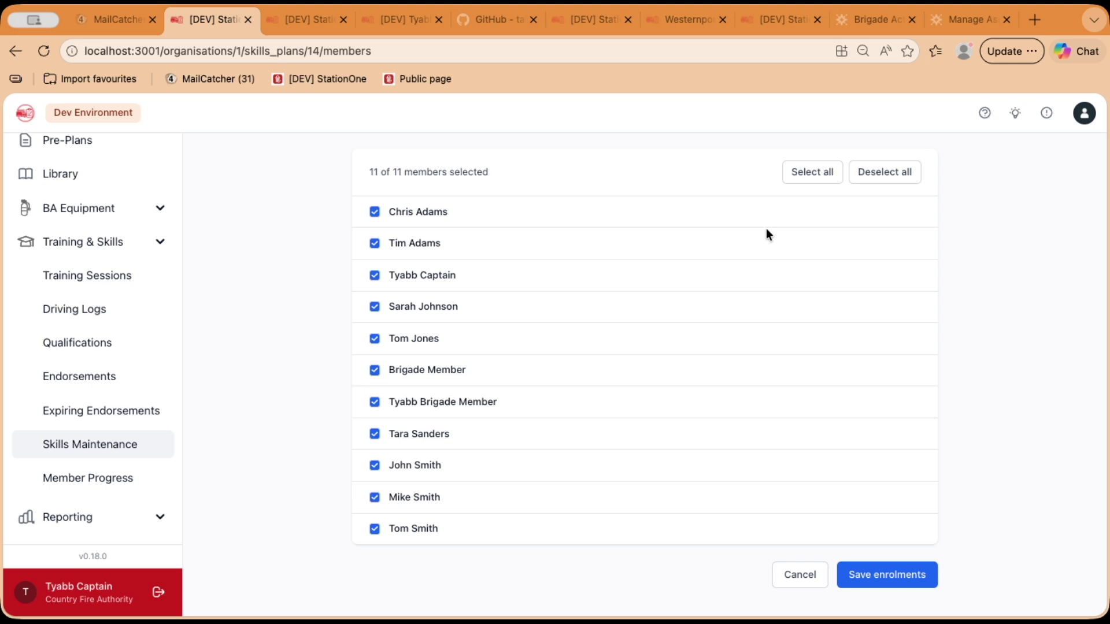
pyautogui.click(881, 174)
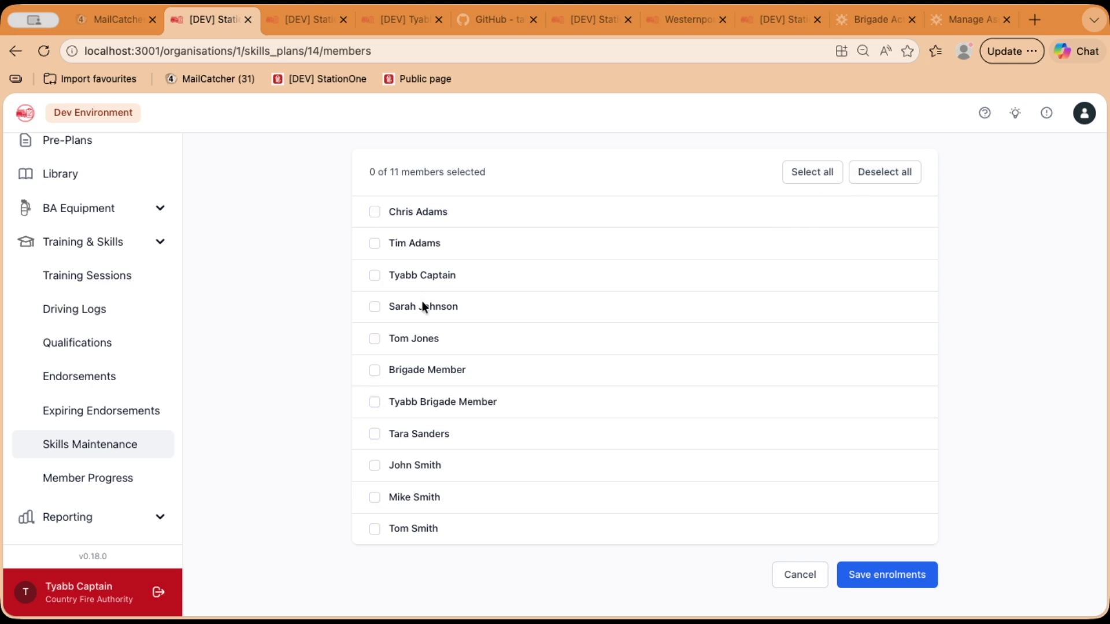
pyautogui.click(426, 340)
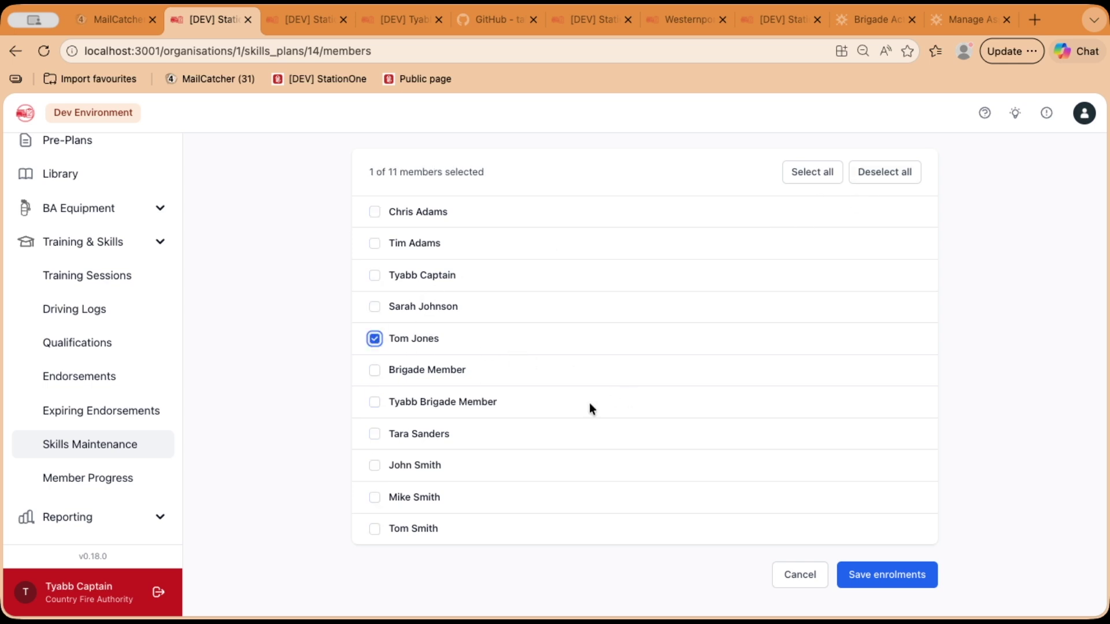
pyautogui.click(890, 575)
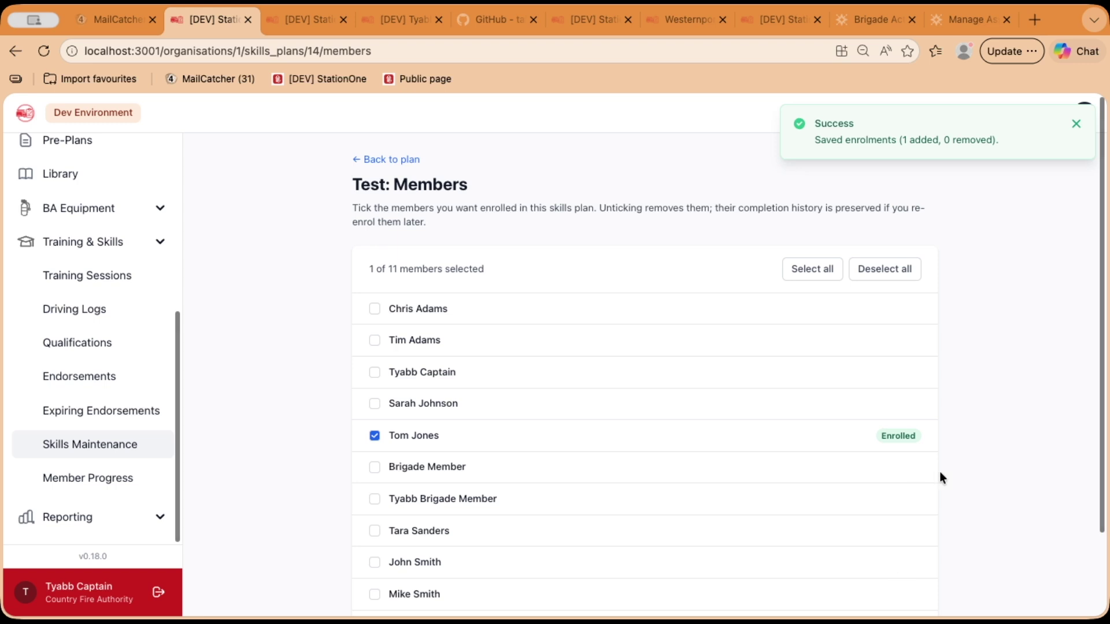
pyautogui.click(402, 157)
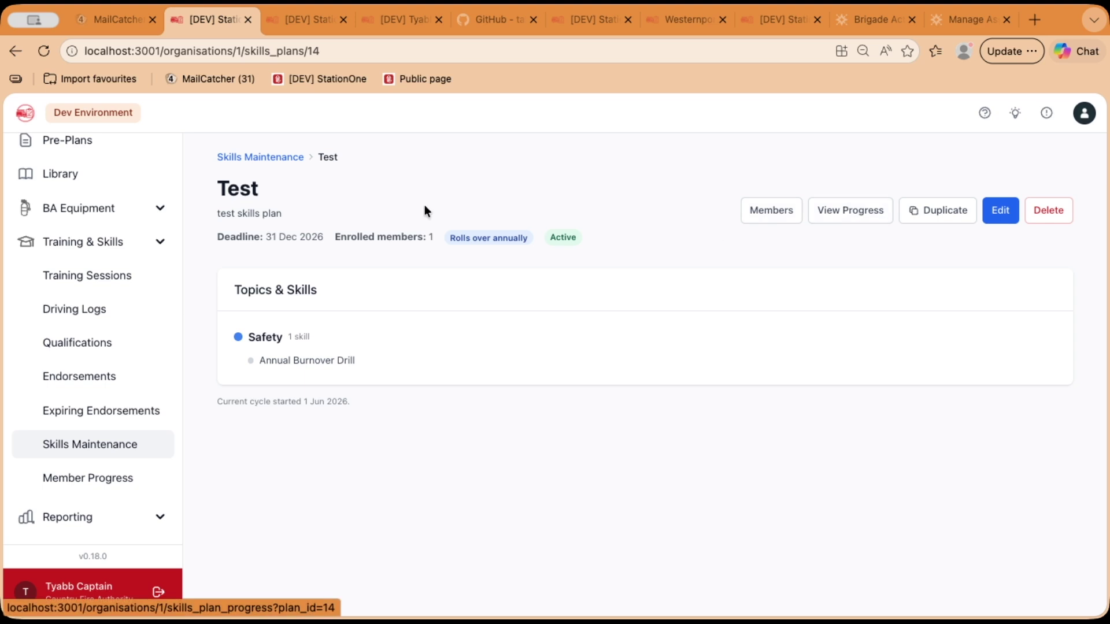
pyautogui.click(259, 158)
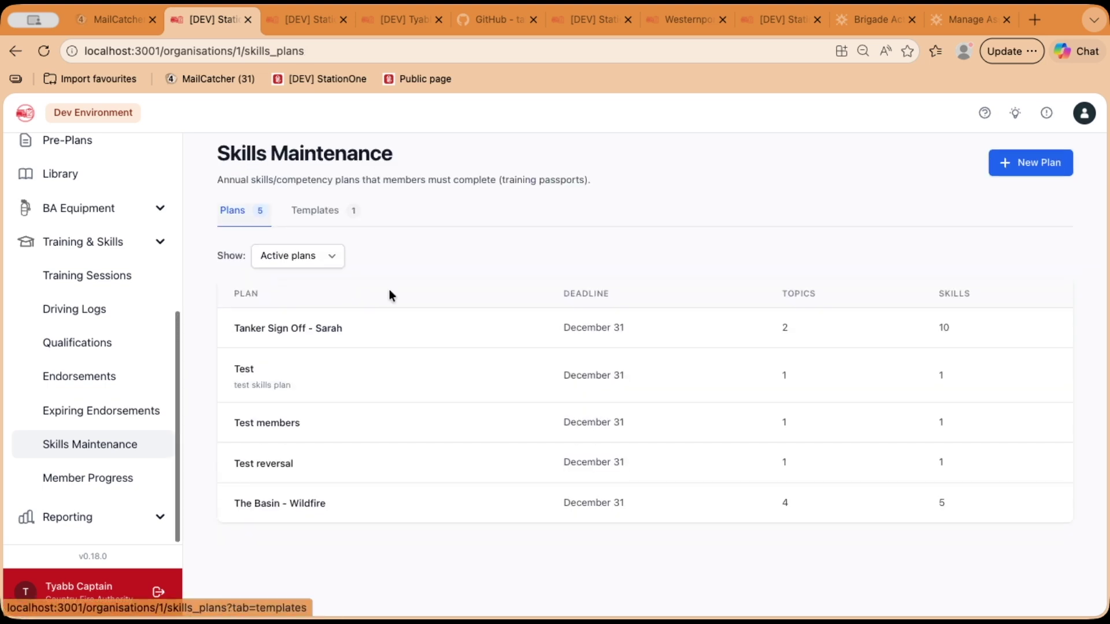
# - Review member progress for The Basin - Wildfire and examine the completion form for a Draughting skill without marking it complete
pyautogui.click(396, 502)
pyautogui.click(848, 202)
pyautogui.scroll(-2, 820, 275)
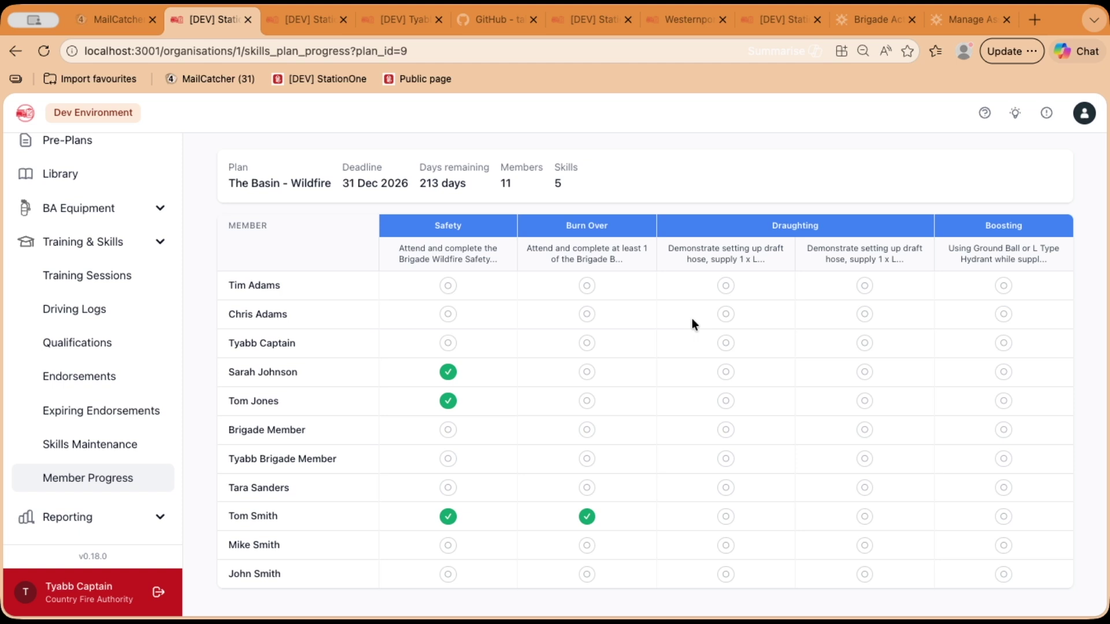
pyautogui.click(720, 315)
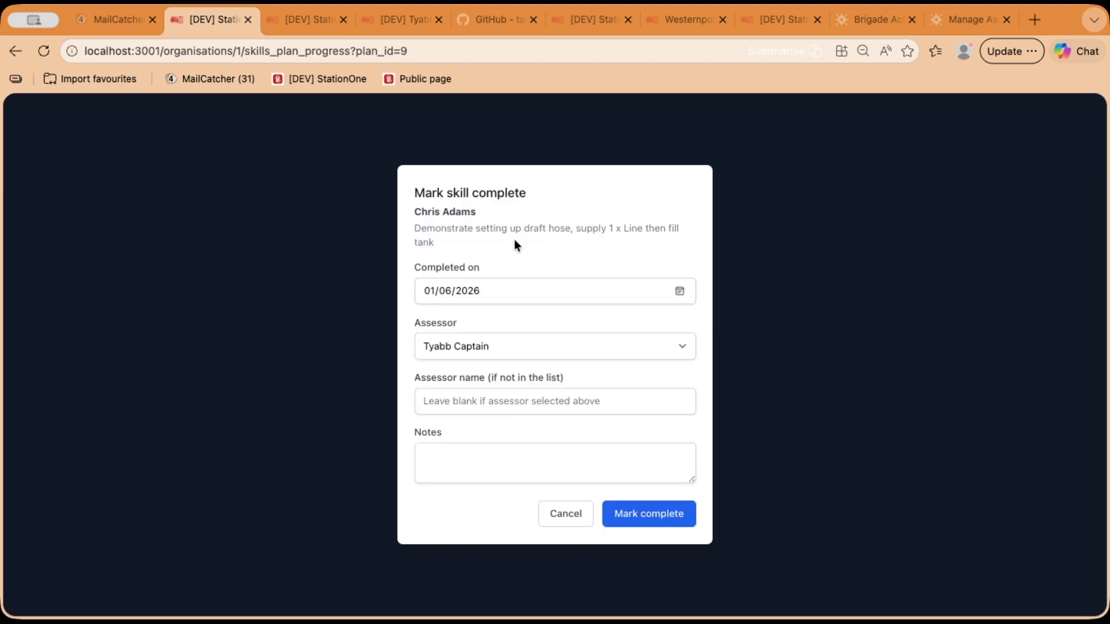
pyautogui.click(633, 513)
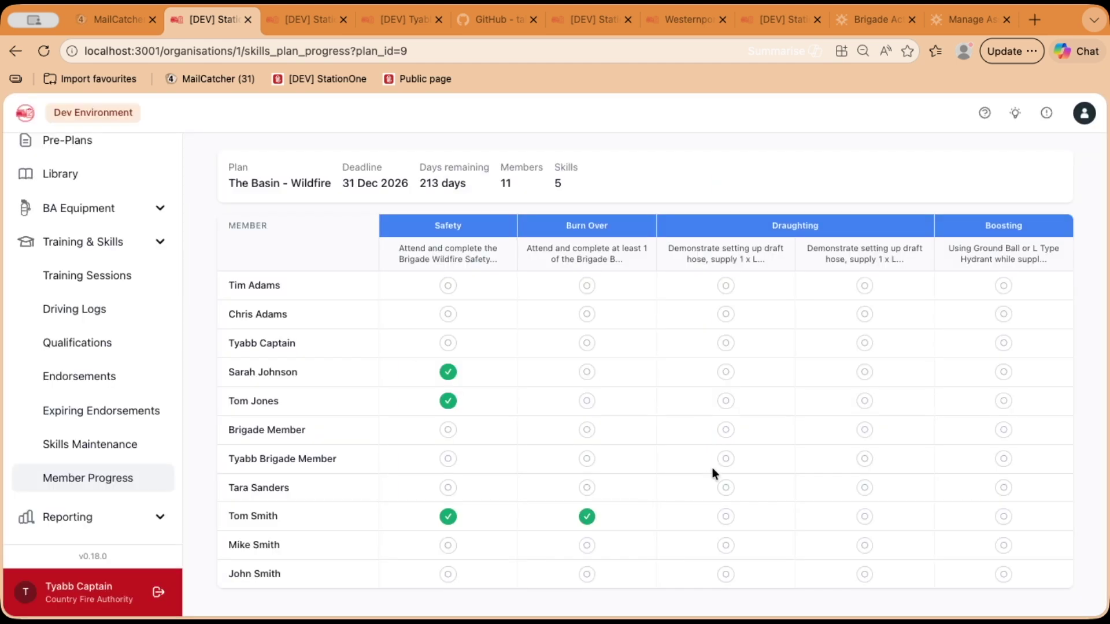
pyautogui.scroll(1, 700, 462)
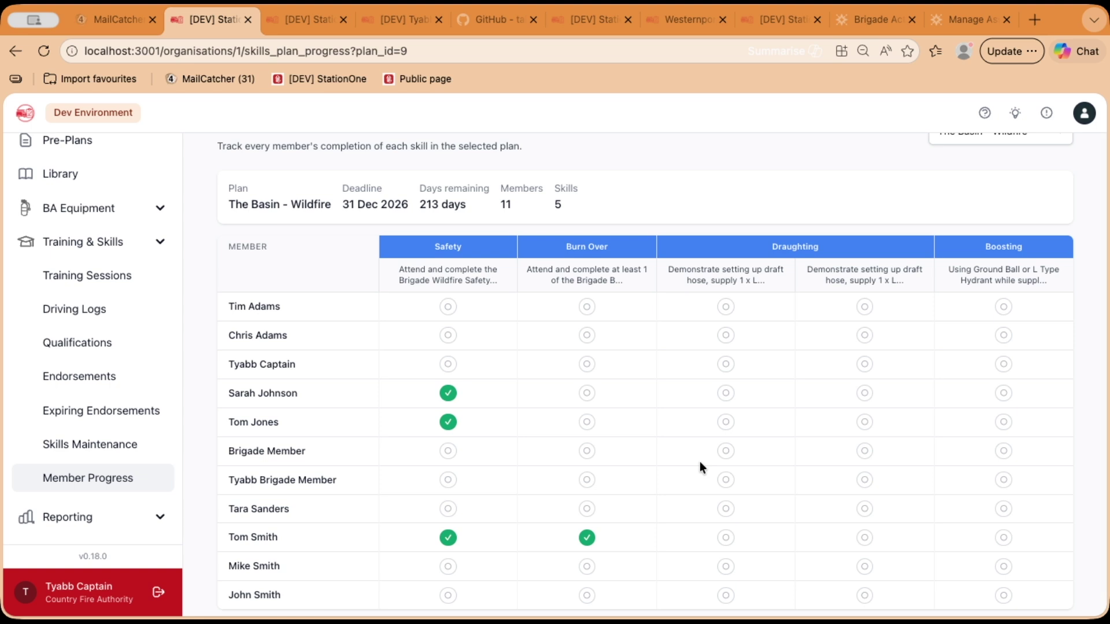
pyautogui.scroll(-1, 699, 462)
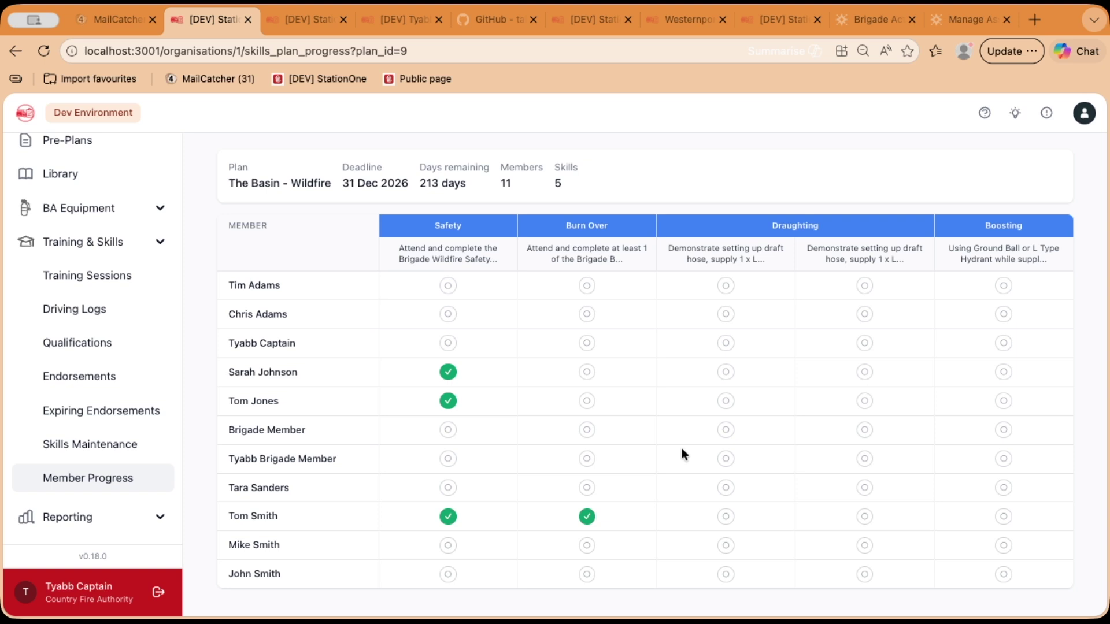
# - Start a new training session and examine its scheduling, instructor, vehicle and skills-by-attendance settings
pyautogui.click(97, 284)
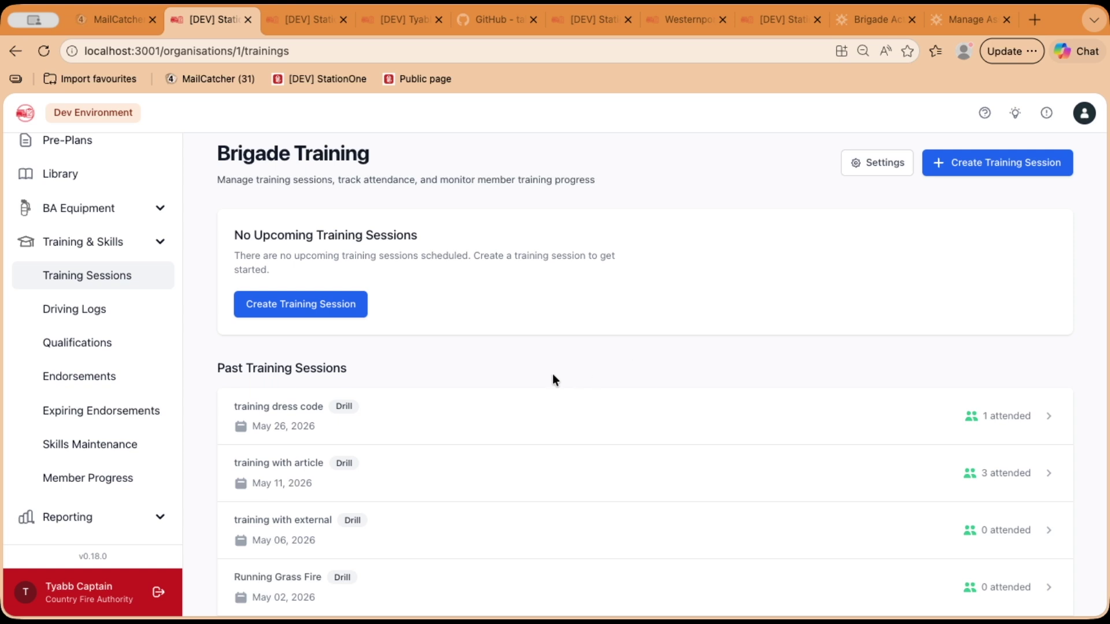
pyautogui.click(330, 303)
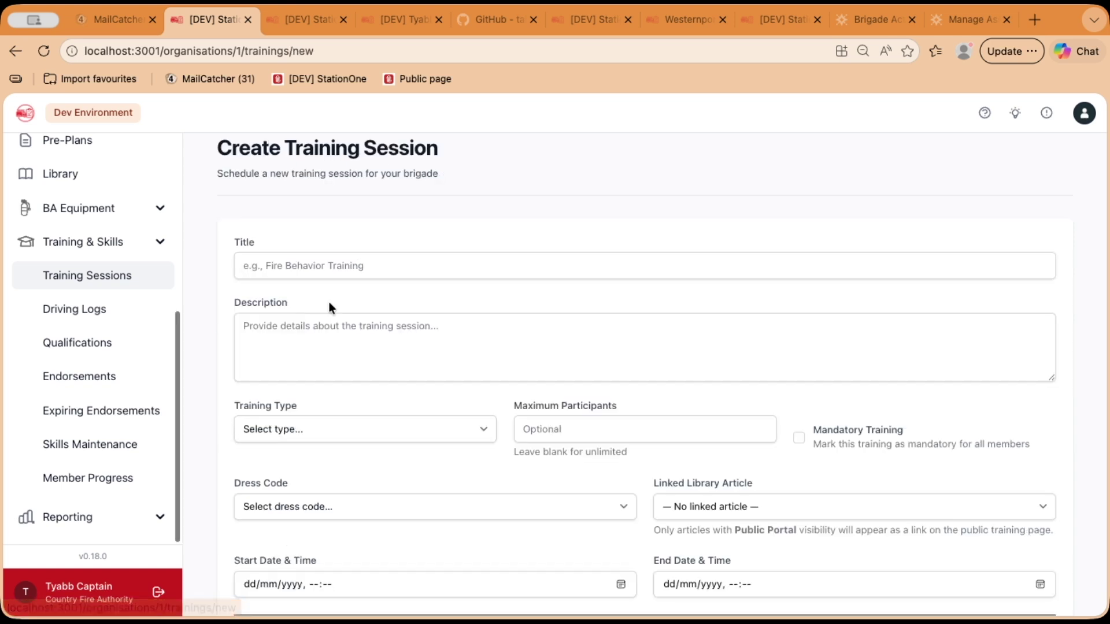
pyautogui.scroll(-5, 504, 399)
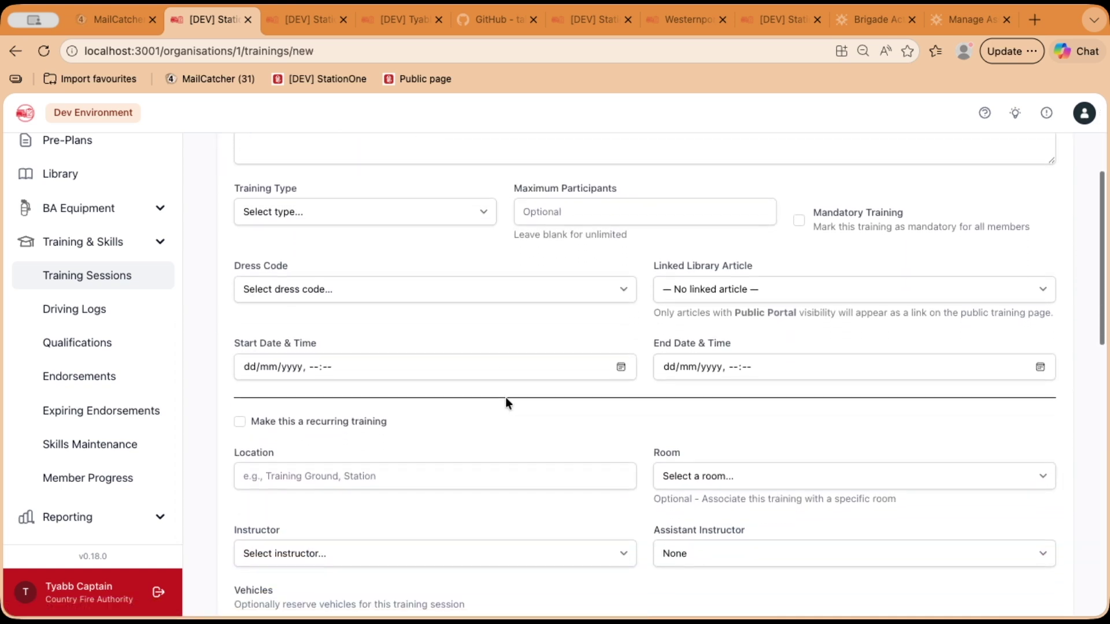
pyautogui.scroll(-5, 505, 399)
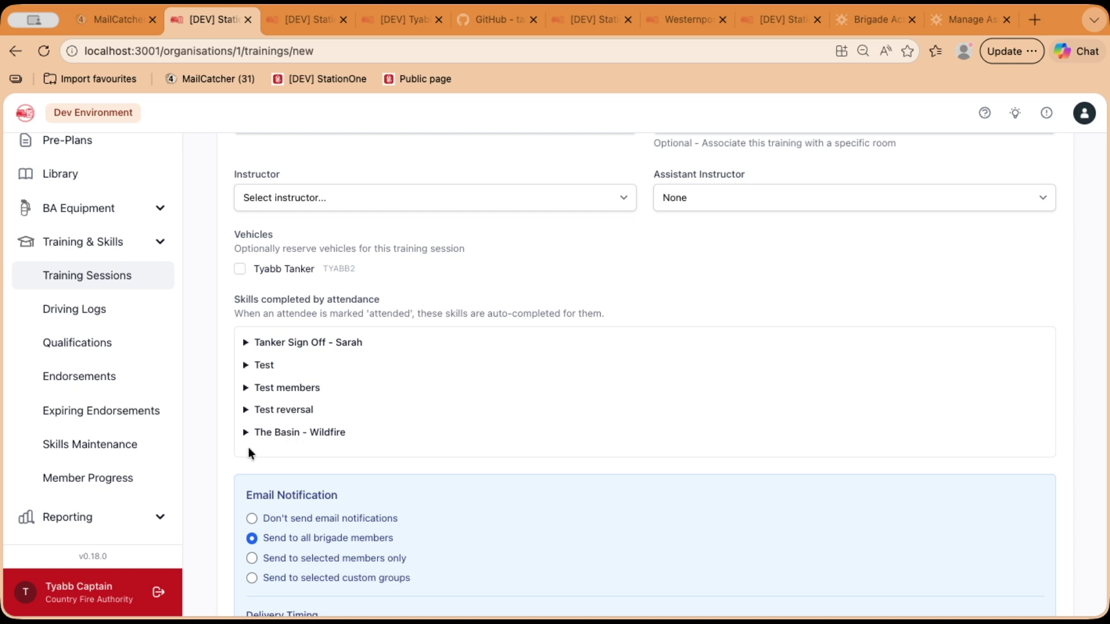
pyautogui.scroll(-2, 255, 384)
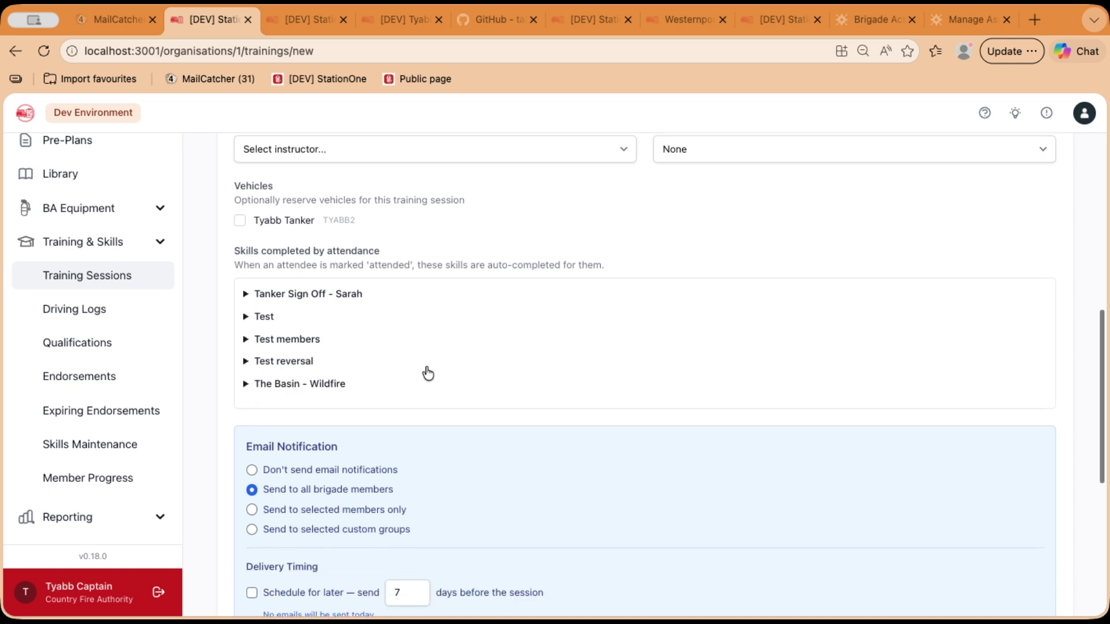
pyautogui.scroll(3, 428, 372)
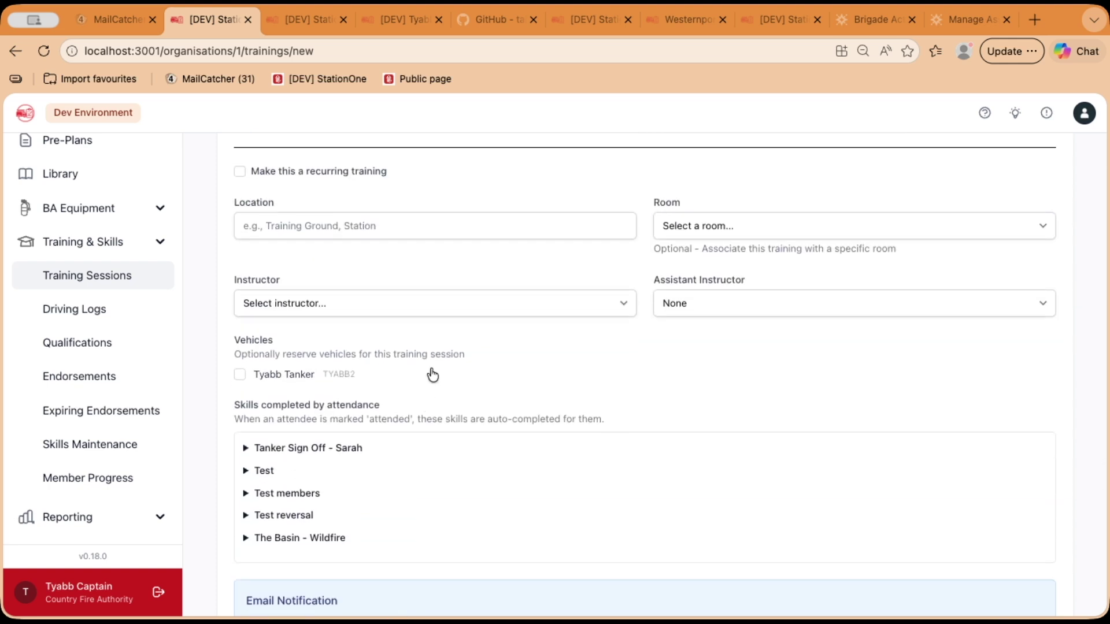
pyautogui.scroll(-3, 548, 401)
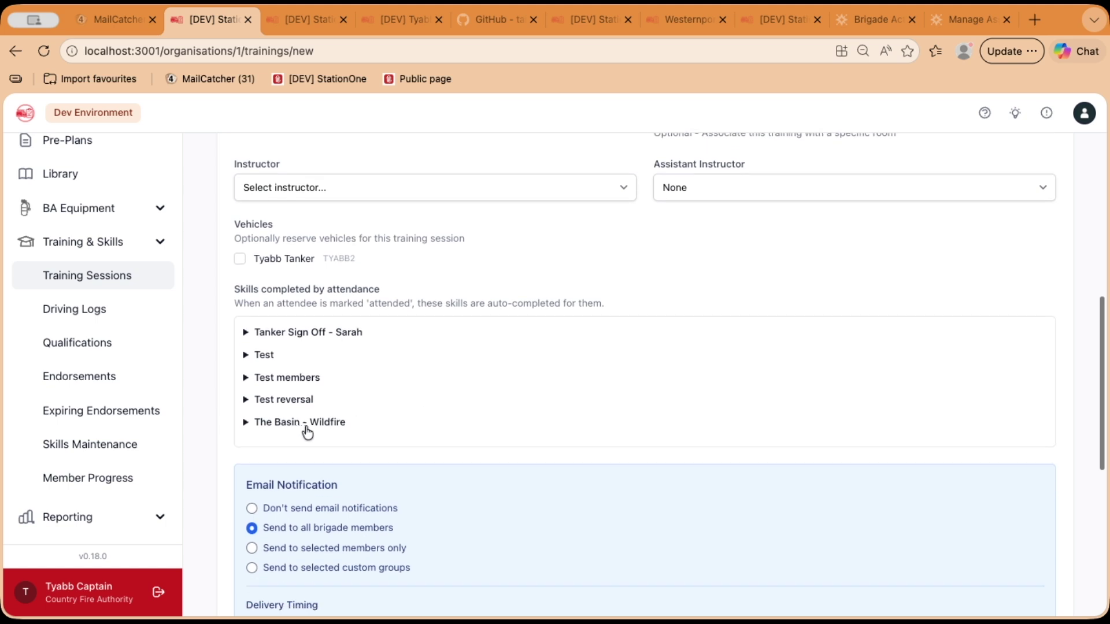
# - Link the session's attendance to The Basin - Wildfire skills for draft hose fill tank and Ground Ball or L Type Hydrant
pyautogui.click(306, 426)
pyautogui.scroll(-5, 450, 432)
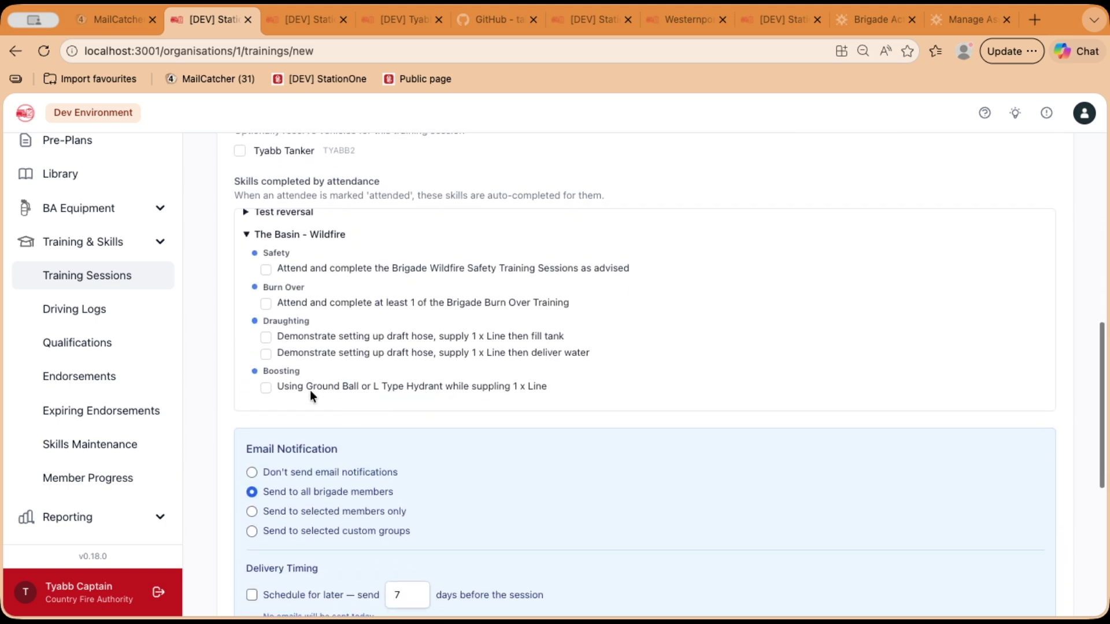
pyautogui.click(315, 341)
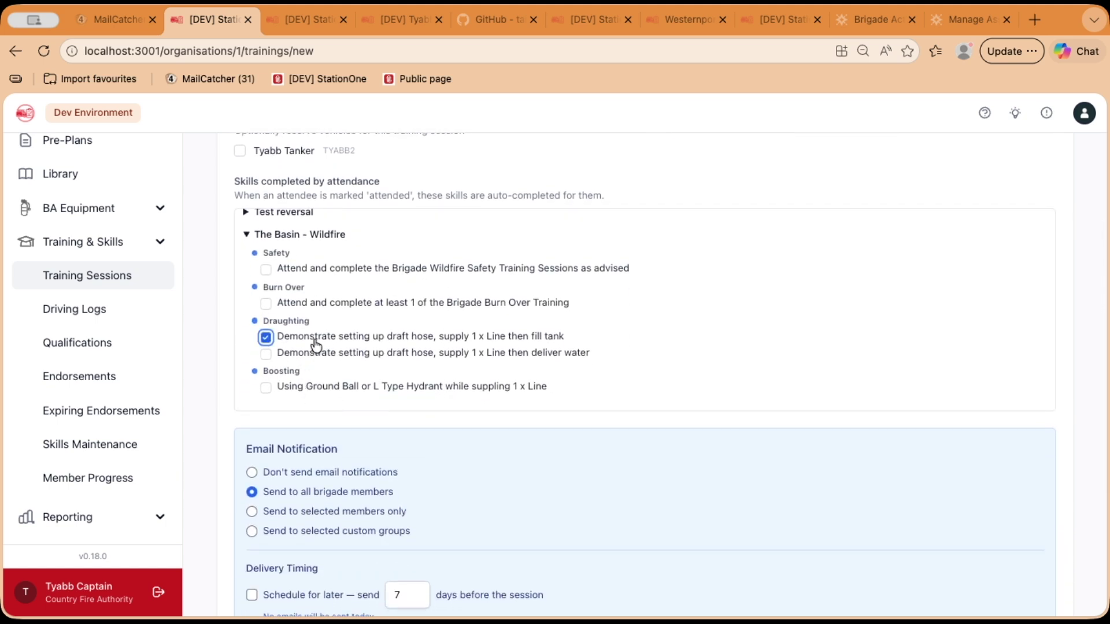
pyautogui.click(335, 388)
# - Examine the training session's email notification, external invitee, public visibility and day-of reminder options
pyautogui.scroll(-3, 648, 428)
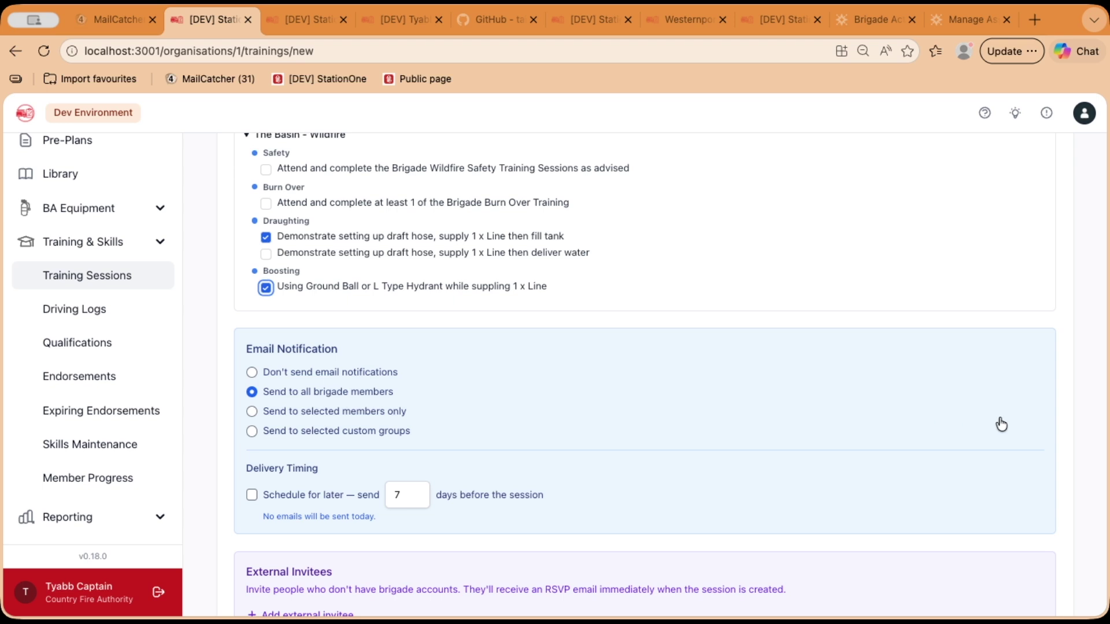
pyautogui.scroll(-5, 1059, 425)
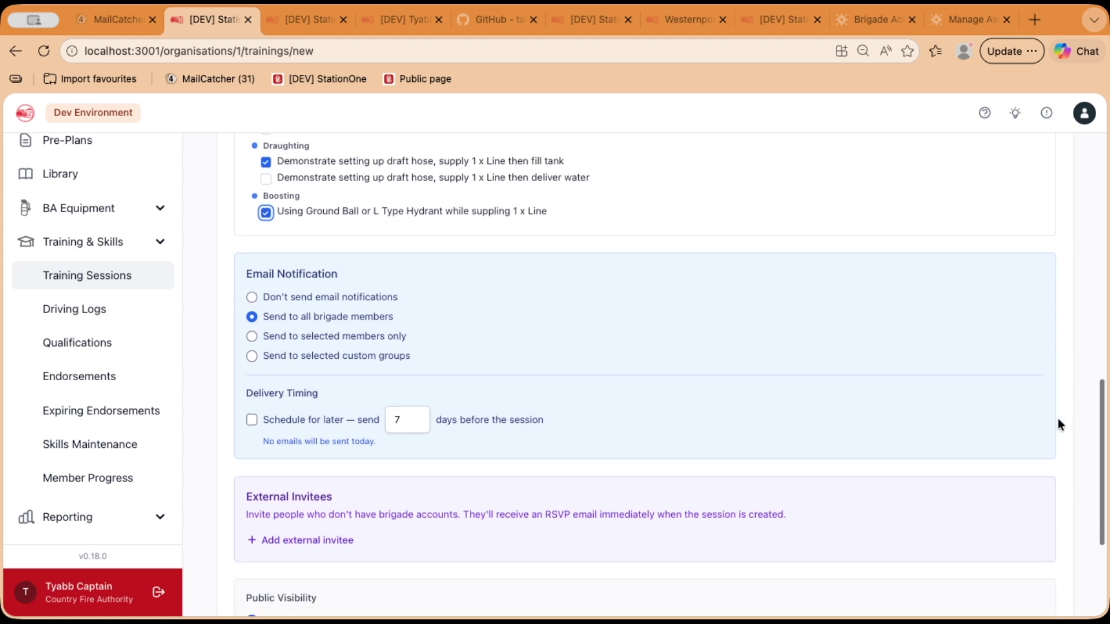
pyautogui.scroll(-1, 1058, 419)
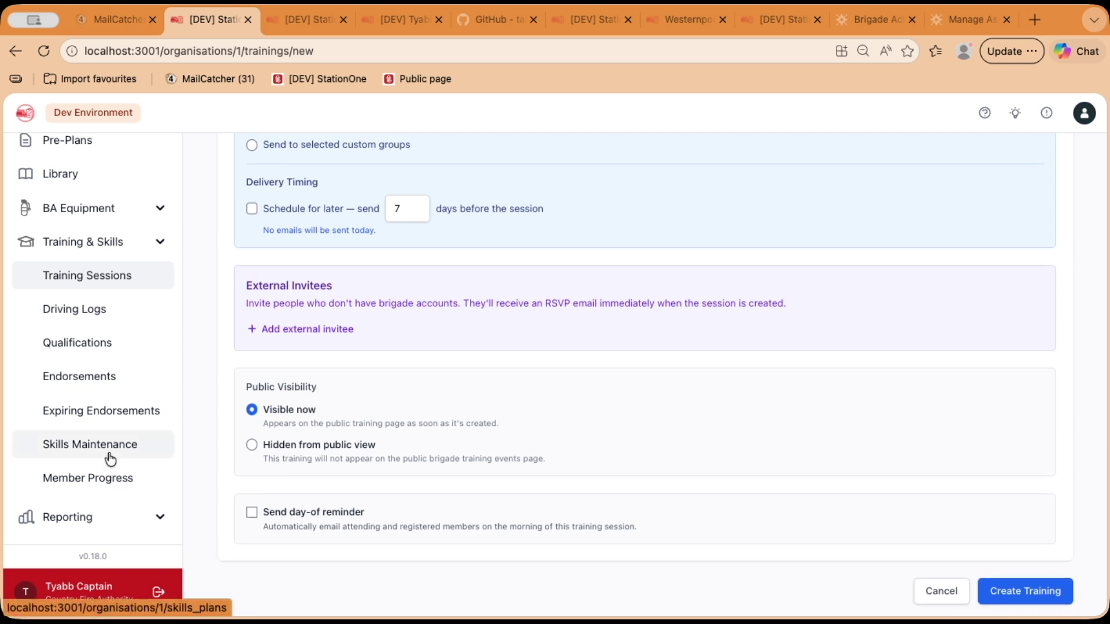
# - Leave the training session unsaved, view member progress for The Basin - Wildfire, and return to the skills plan list
pyautogui.click(113, 478)
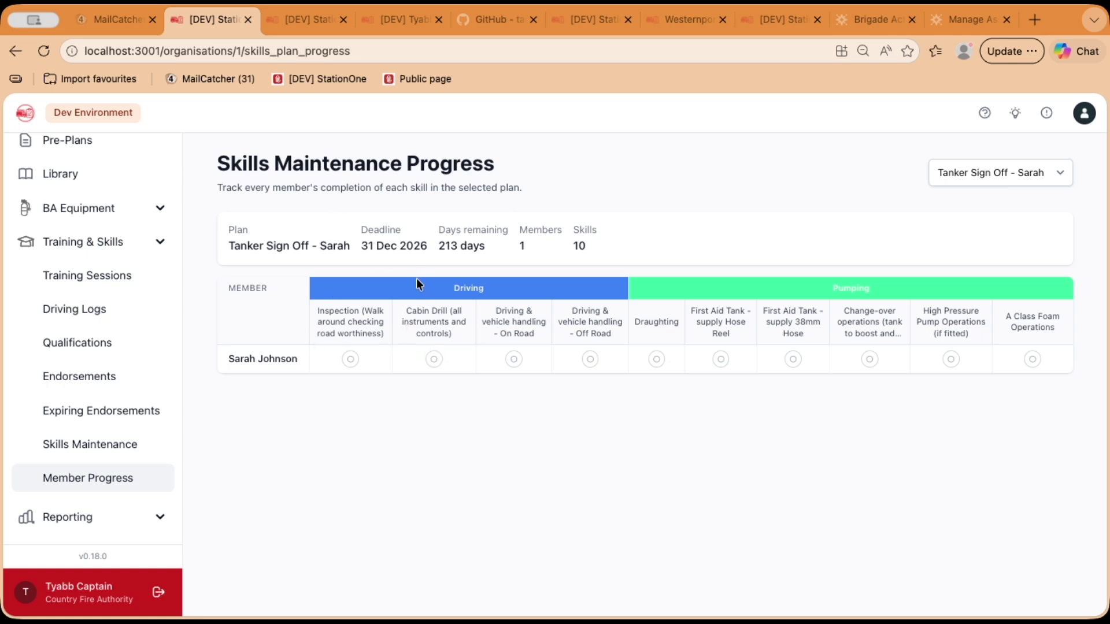
pyautogui.click(1053, 173)
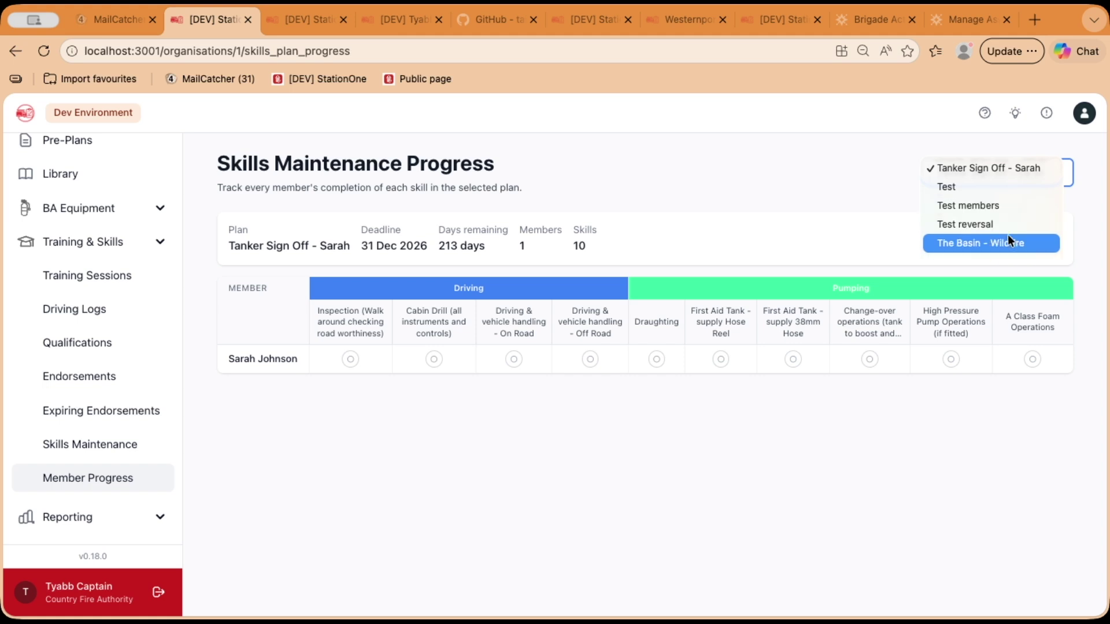
pyautogui.click(998, 188)
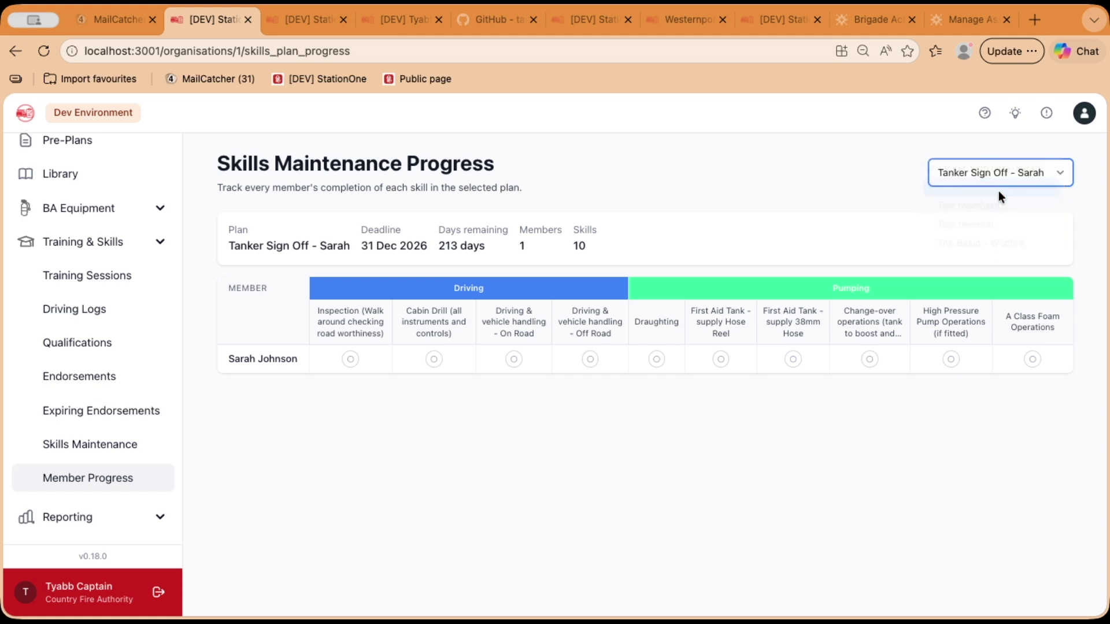
pyautogui.click(1001, 175)
pyautogui.click(991, 219)
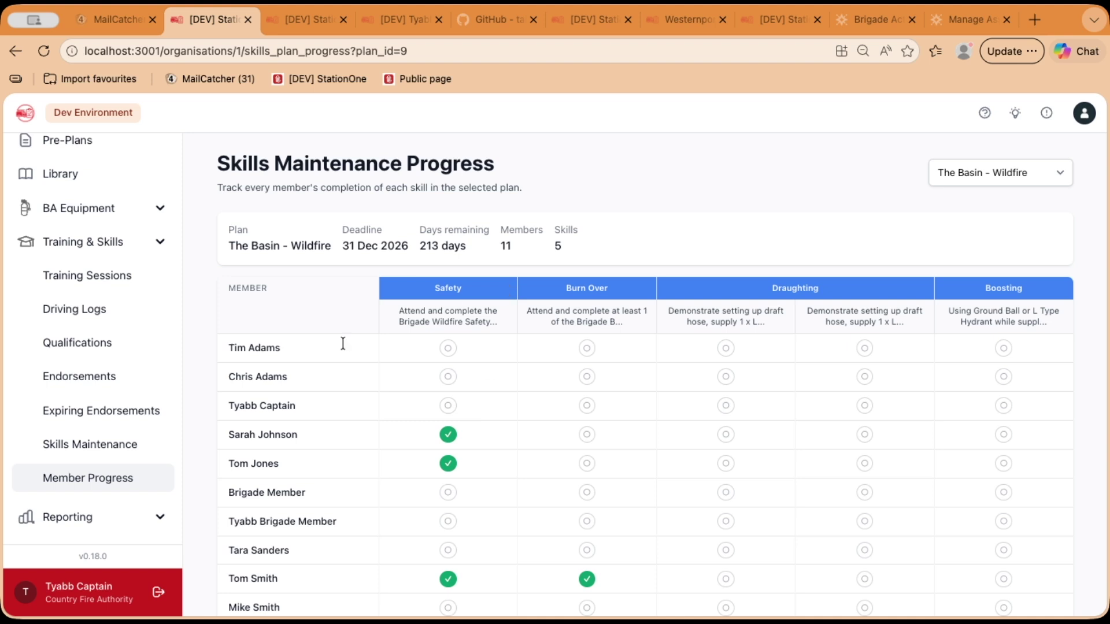
pyautogui.click(93, 454)
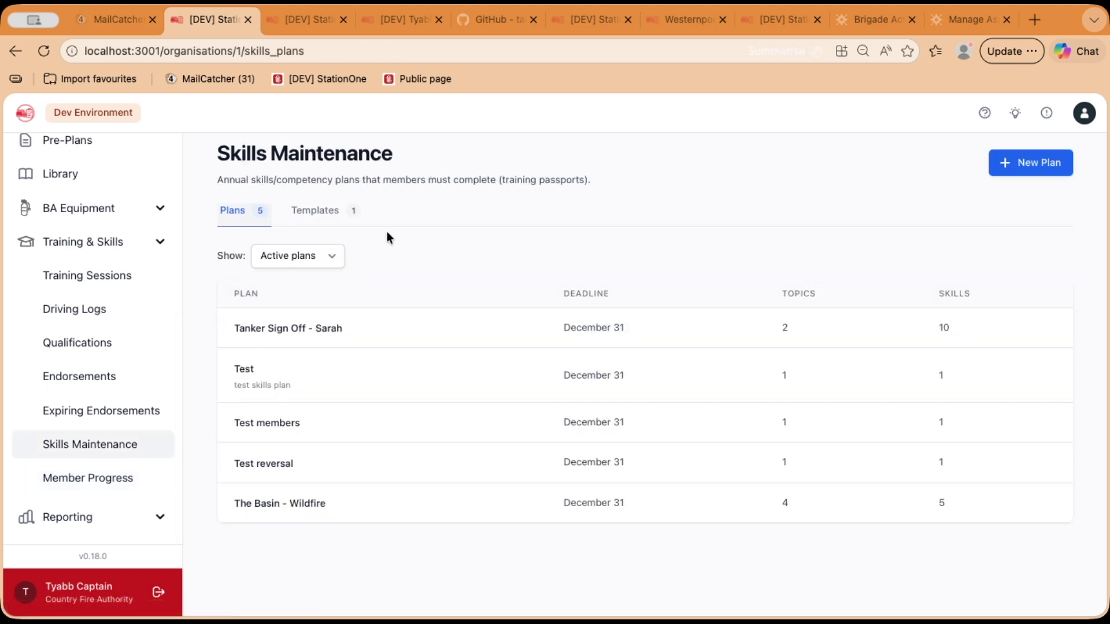
# - Examine the topics and skills in the Tanker Sign Off template, and leave the template without saving
pyautogui.click(354, 215)
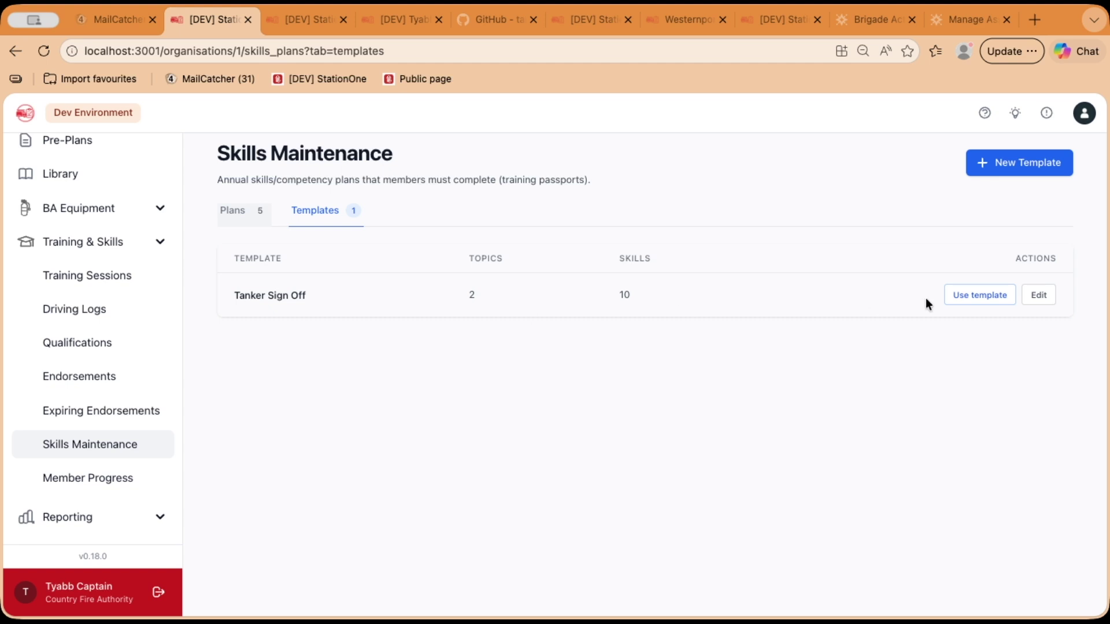
pyautogui.click(1054, 298)
pyautogui.scroll(-9, 897, 410)
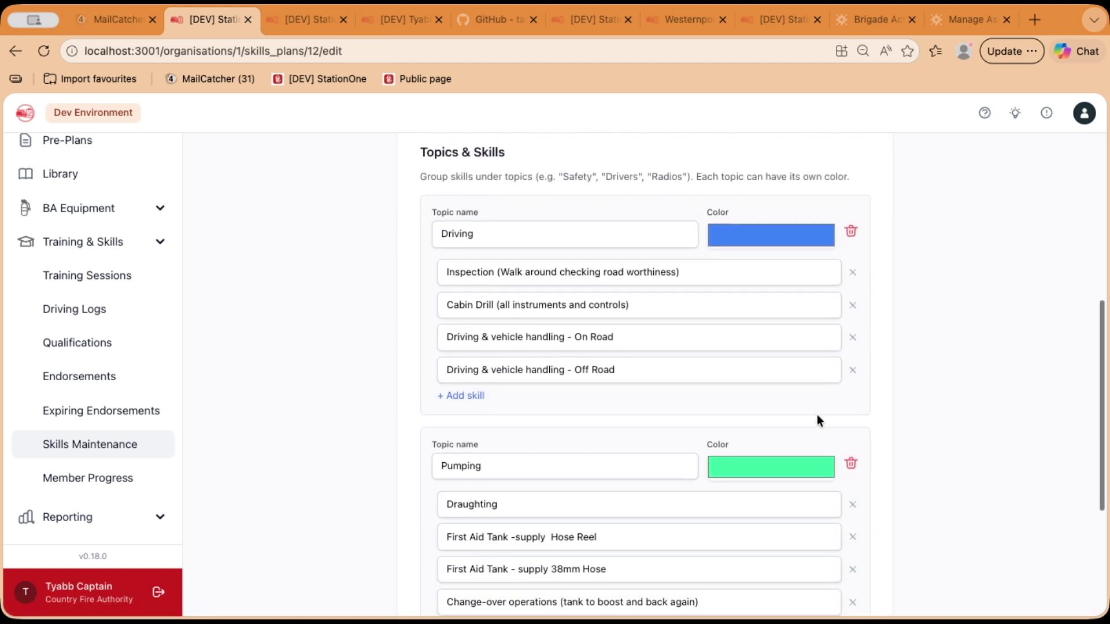
pyautogui.scroll(-4, 573, 404)
pyautogui.scroll(6, 587, 353)
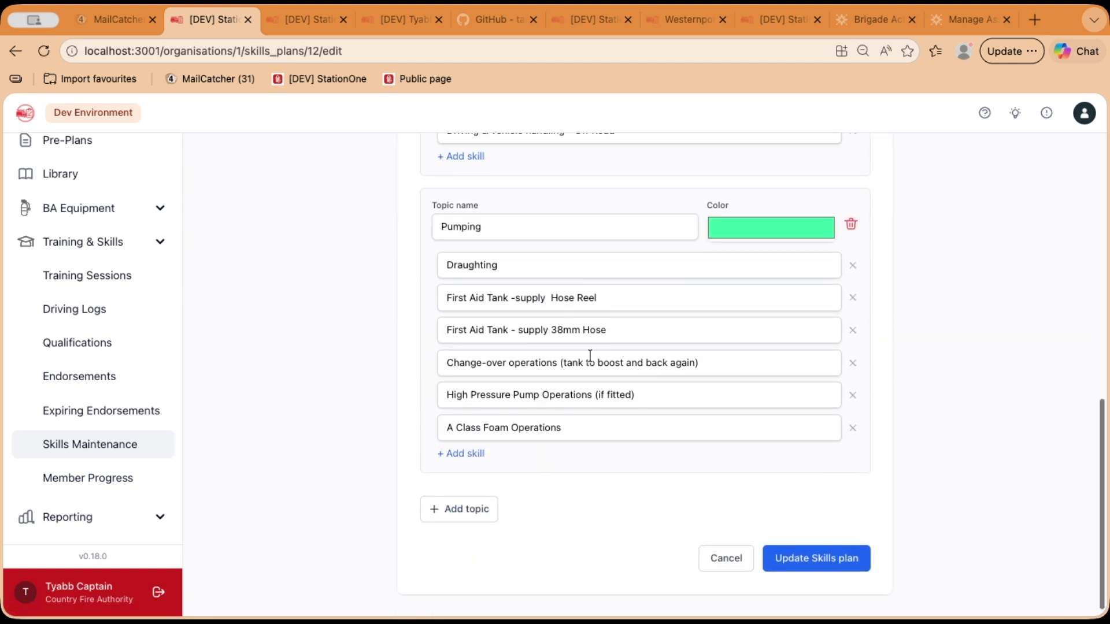
pyautogui.scroll(2, 578, 341)
pyautogui.scroll(-4, 674, 392)
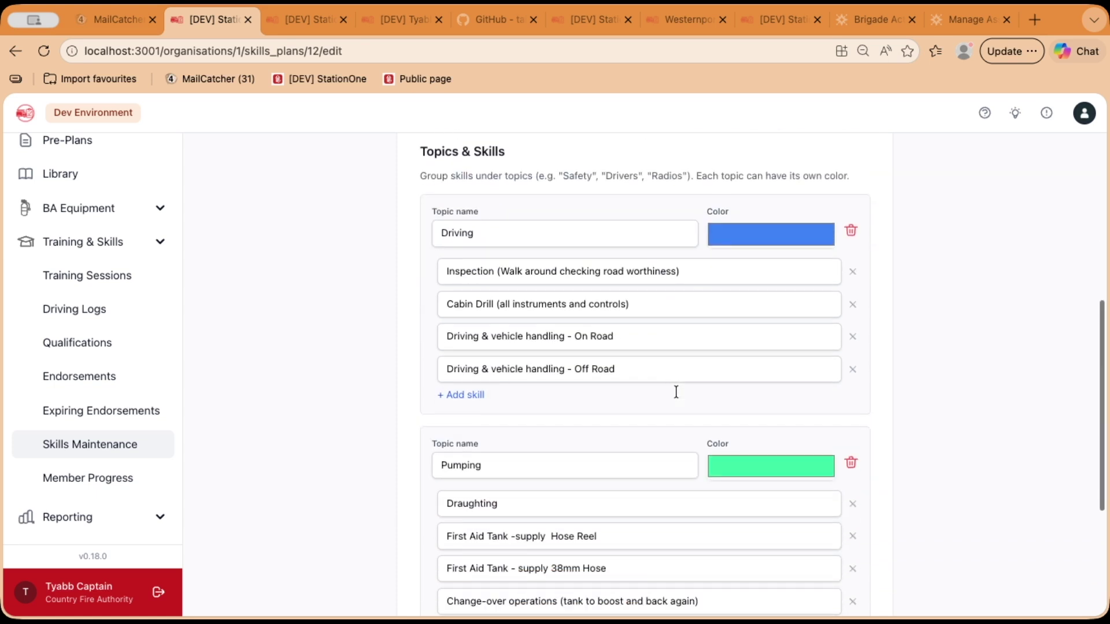
pyautogui.scroll(-4, 746, 546)
pyautogui.click(729, 548)
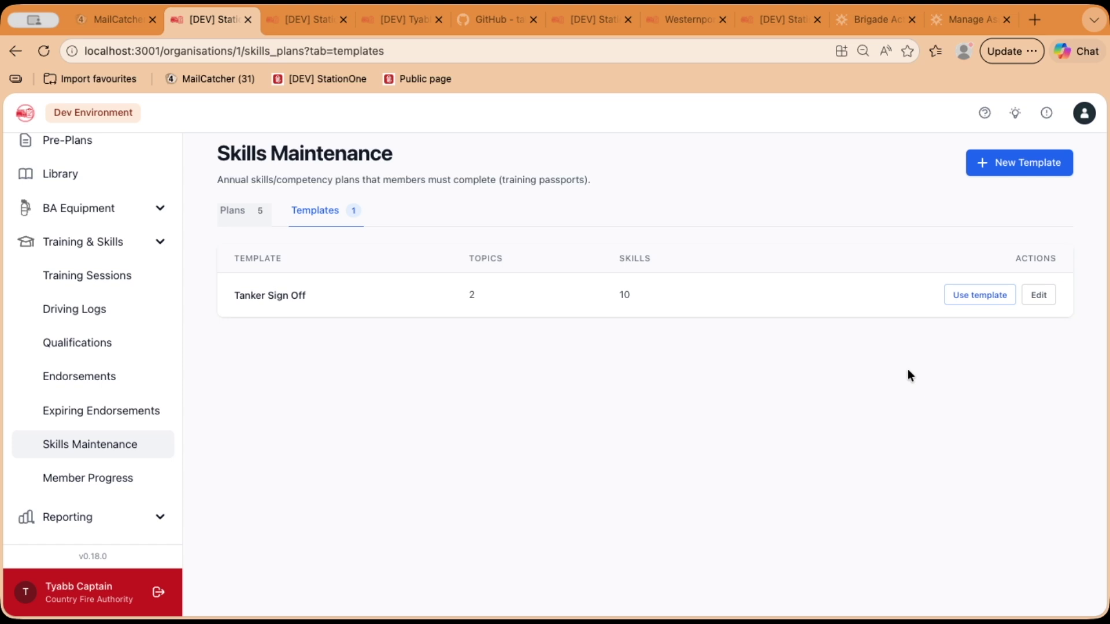
# - Start a new skills plan from the Tanker Sign Off template and name it "Tanker" followed by the member's first name
pyautogui.click(974, 294)
pyautogui.tripleClick(533, 302)
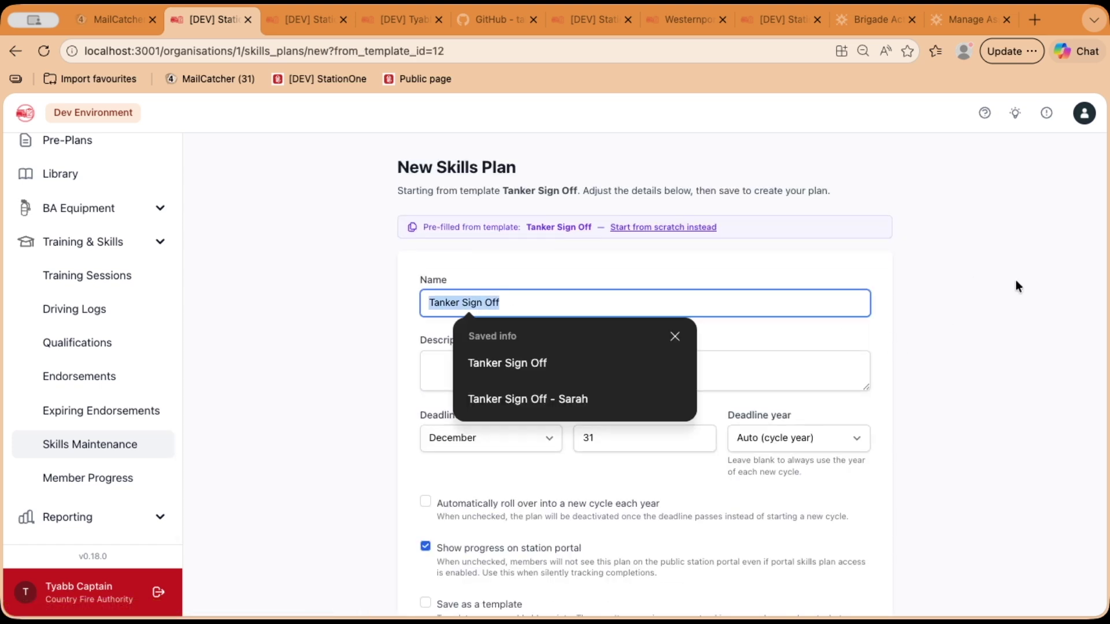
pyautogui.write('Tankr')
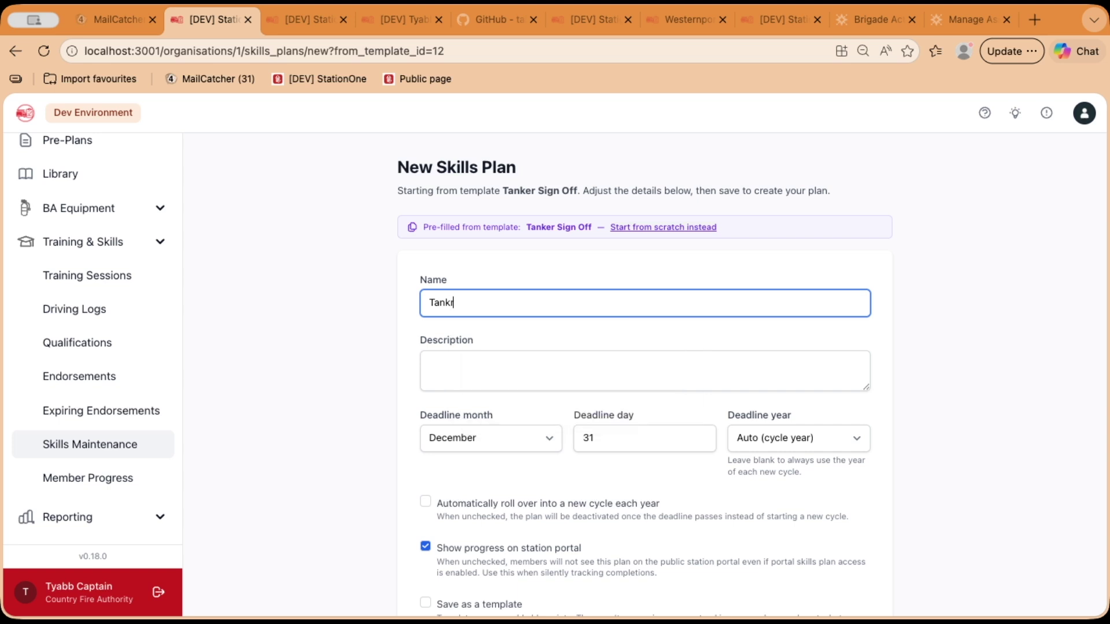
pyautogui.press('BackSpace')
pyautogui.write('er John')
pyautogui.scroll(-2, 795, 411)
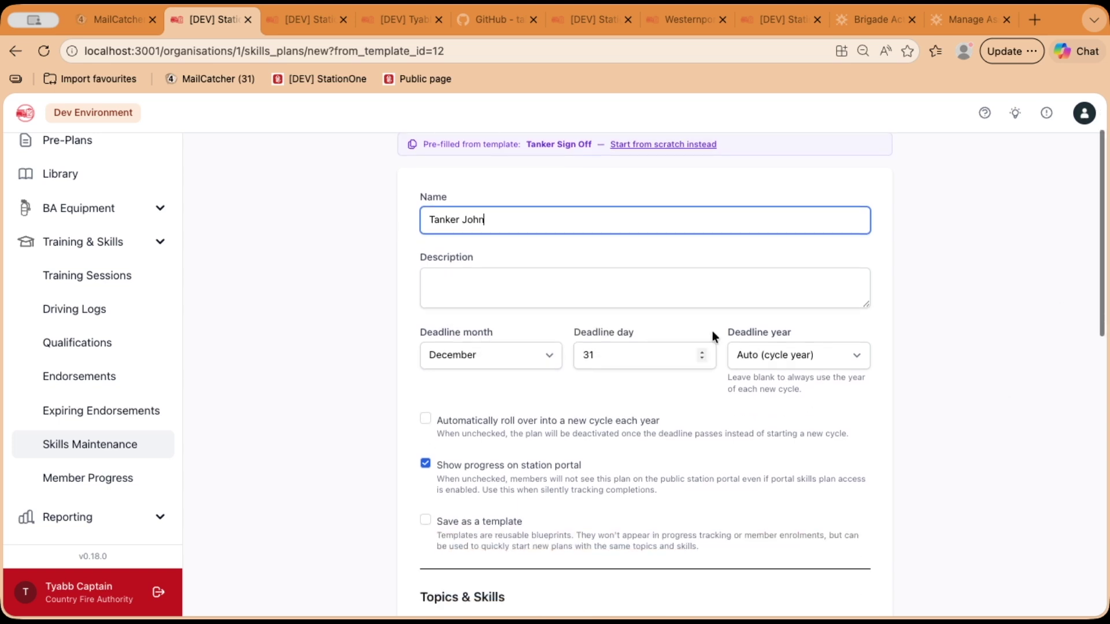
# - Set the plan's deadline year to 2026 and create the plan with the template's Driving and Pumping topics
pyautogui.click(843, 355)
pyautogui.click(835, 365)
pyautogui.click(834, 365)
pyautogui.click(820, 369)
pyautogui.scroll(-1, 828, 432)
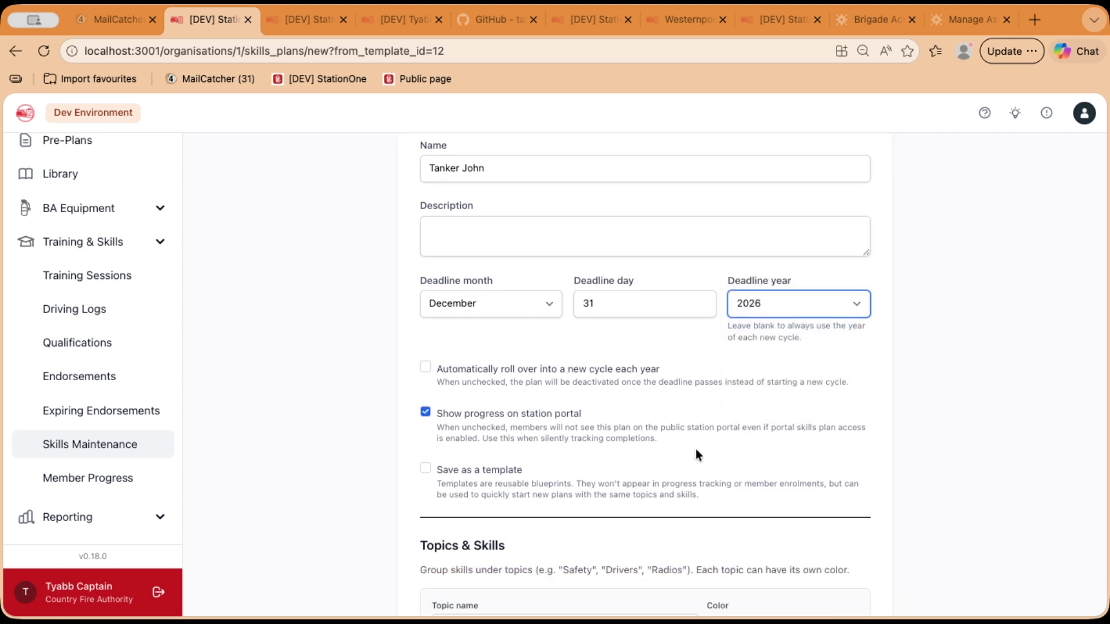
pyautogui.scroll(-7, 650, 428)
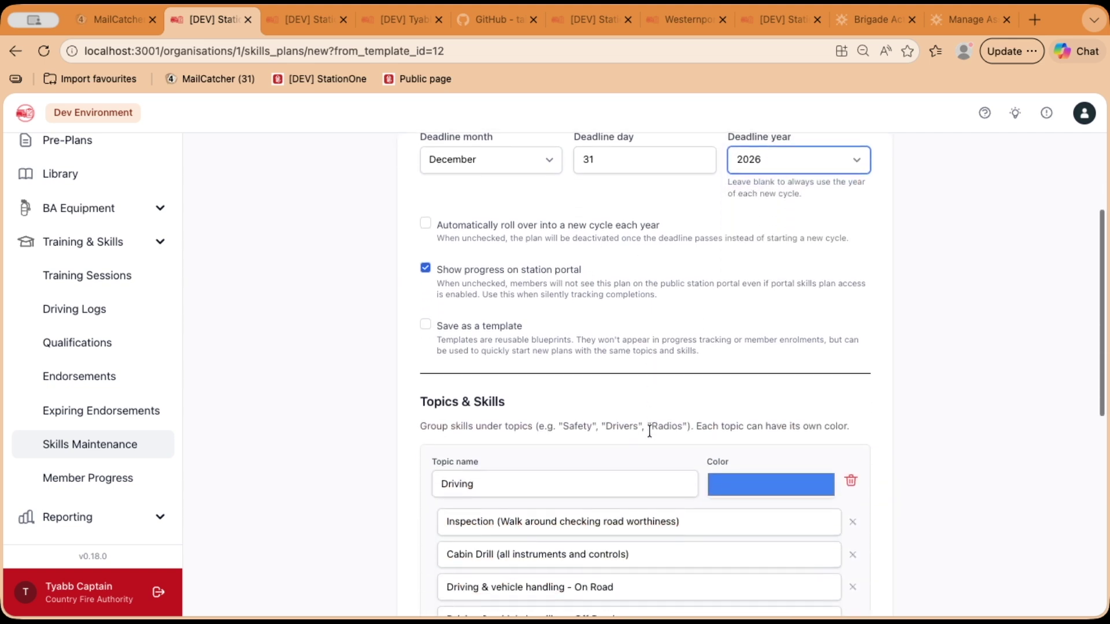
pyautogui.scroll(-1, 650, 431)
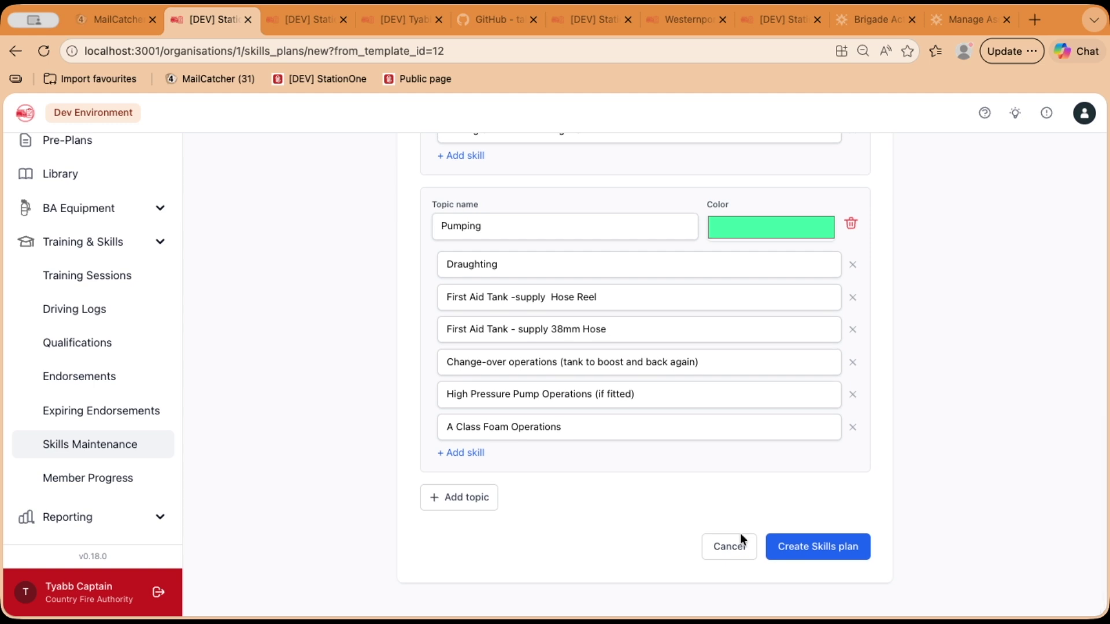
pyautogui.click(835, 547)
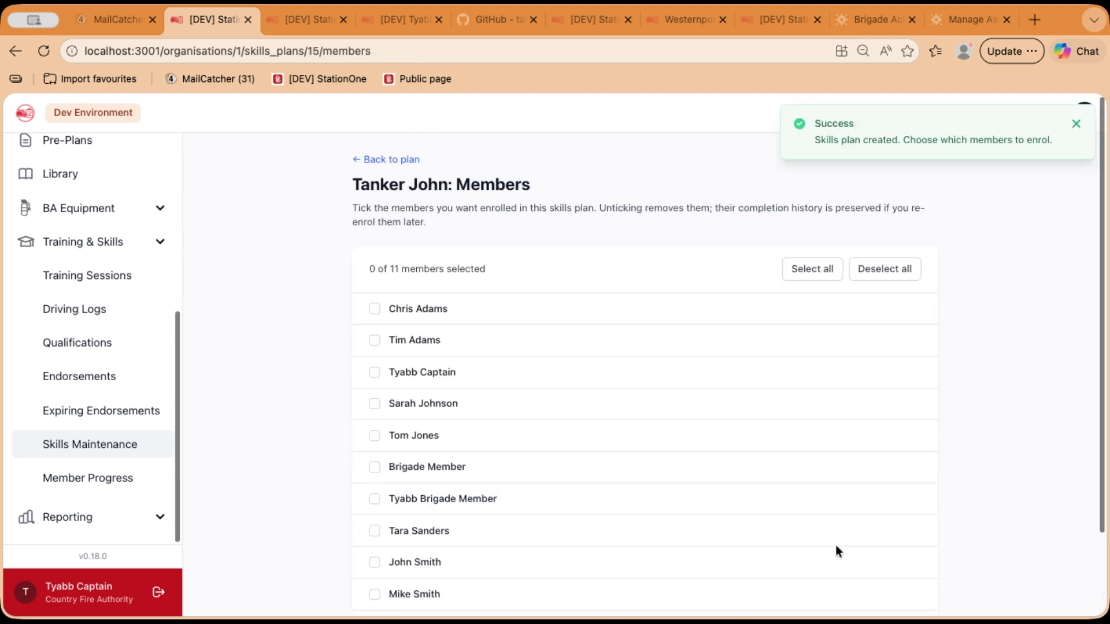
# - Enrol only the member the new tanker plan is named after, save the enrolment, and view the plan's progress
pyautogui.scroll(-2, 497, 480)
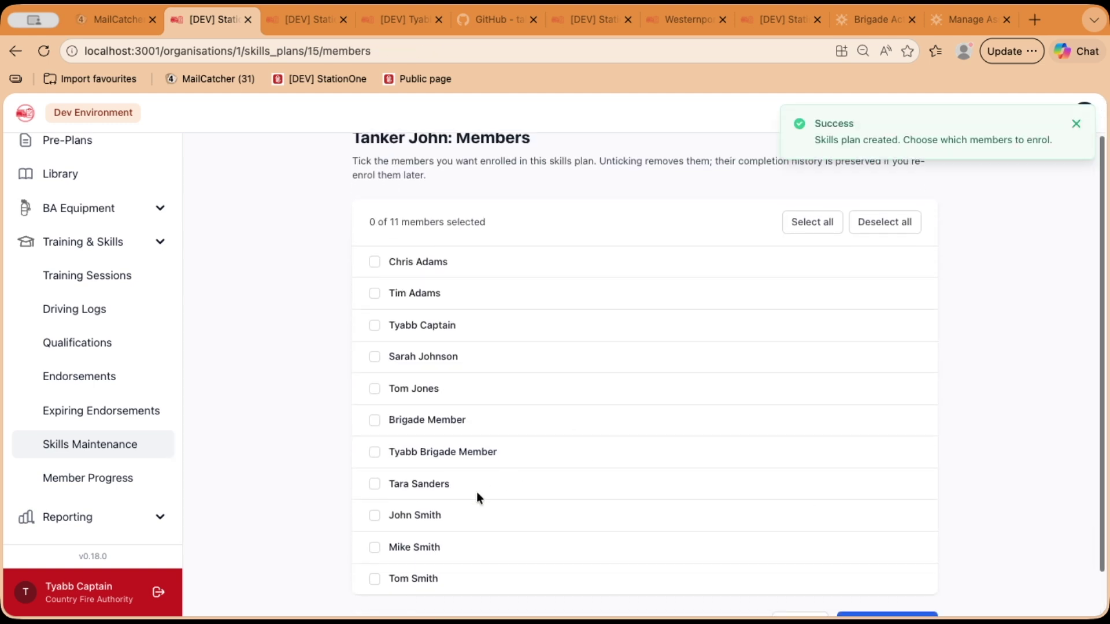
pyautogui.click(429, 517)
pyautogui.scroll(-2, 960, 549)
pyautogui.click(905, 574)
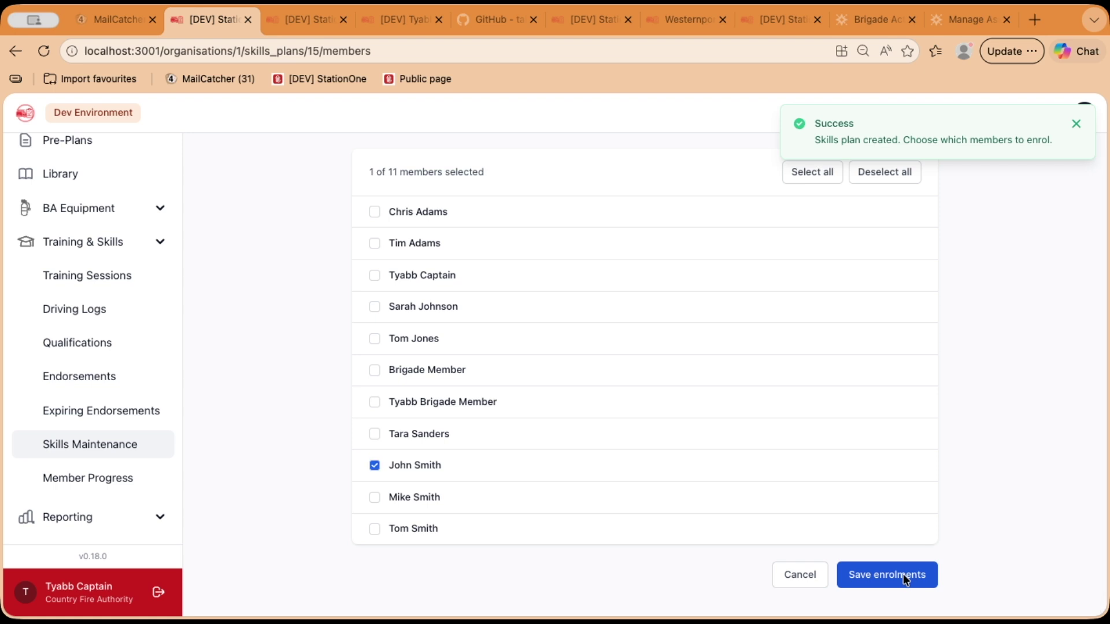
pyautogui.click(395, 162)
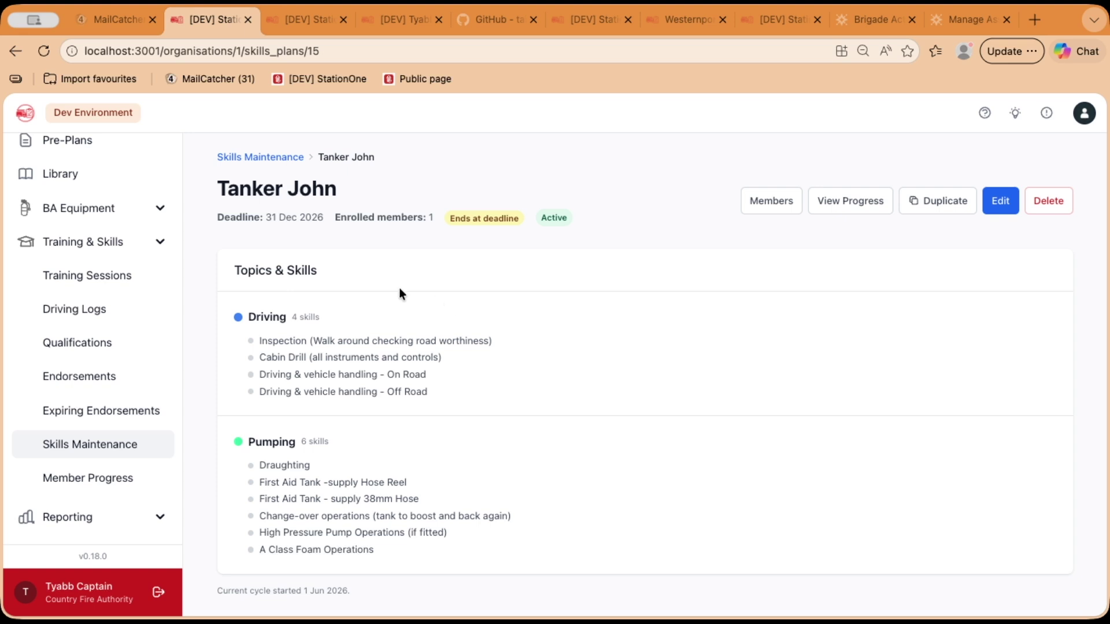
pyautogui.click(855, 210)
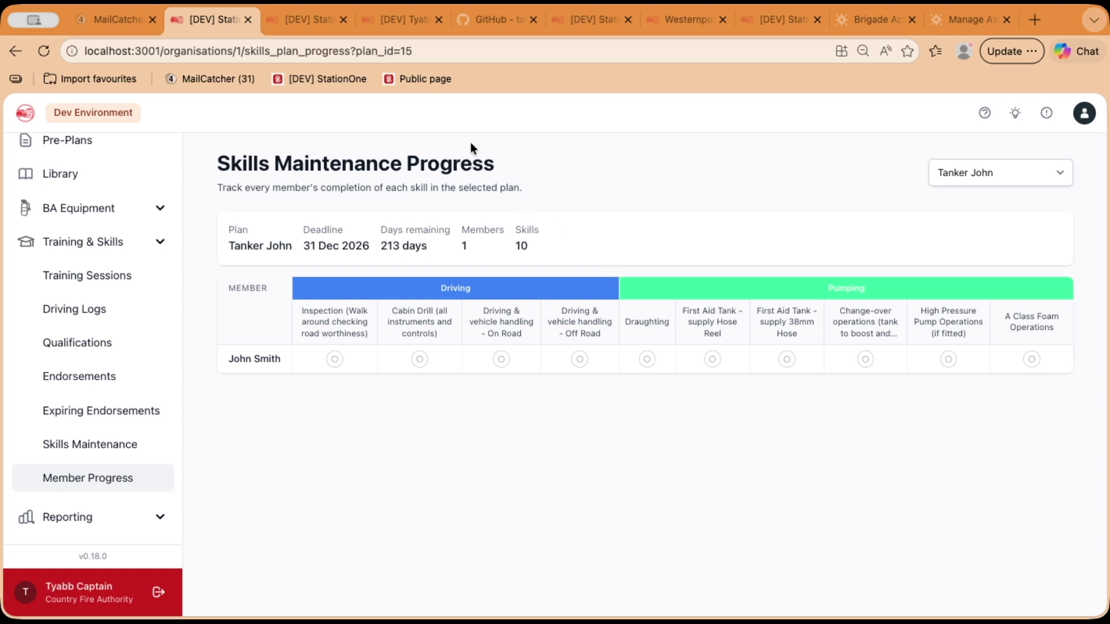
# - Switch to the Tyabb public station portal and expand The Basin - Wildfire details under My Skills Progress
pyautogui.click(400, 20)
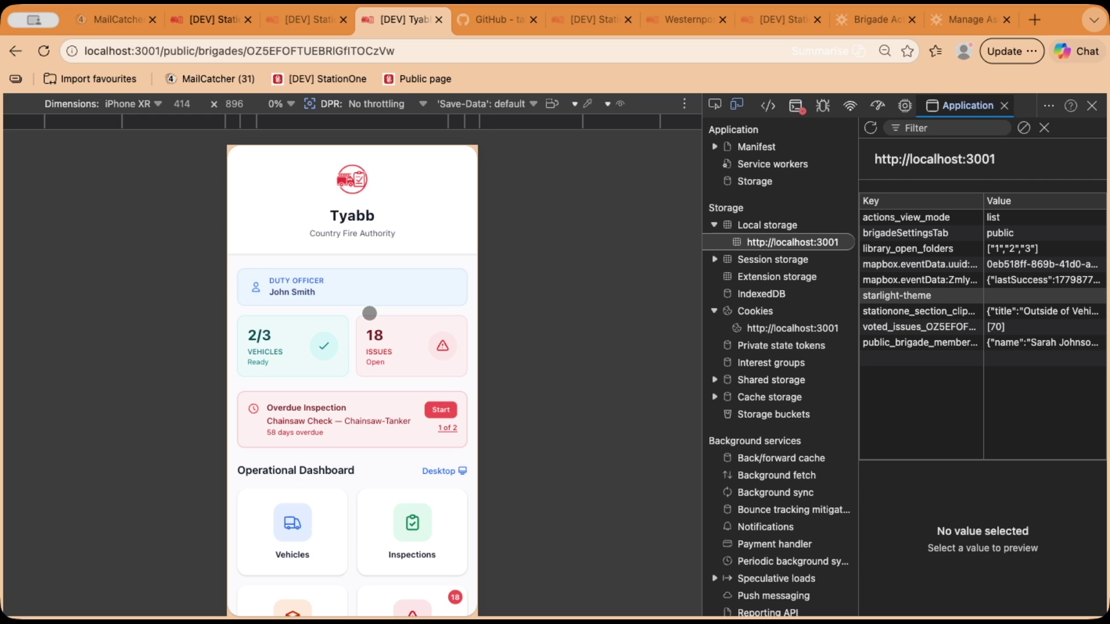
pyautogui.scroll(-13, 370, 314)
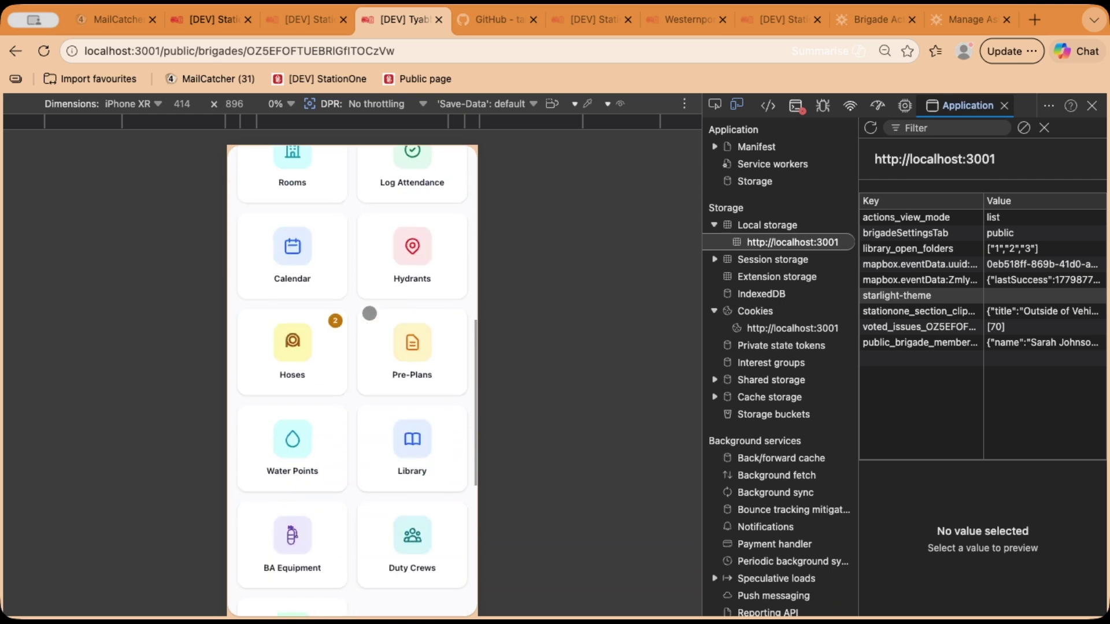
pyautogui.scroll(-6, 369, 313)
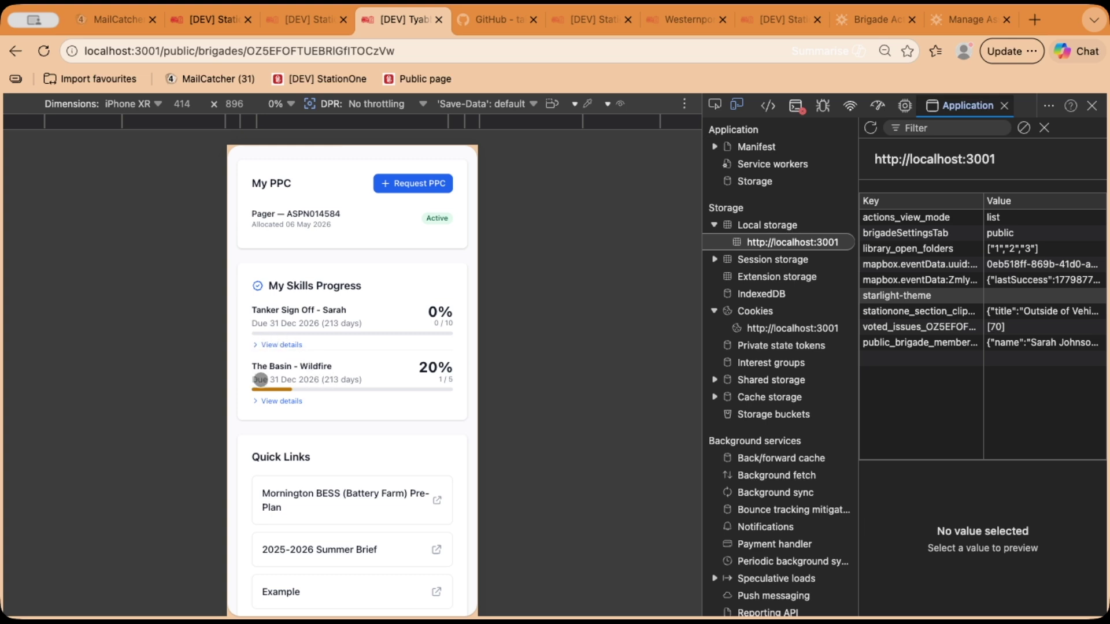
pyautogui.click(262, 403)
pyautogui.scroll(-1, 261, 403)
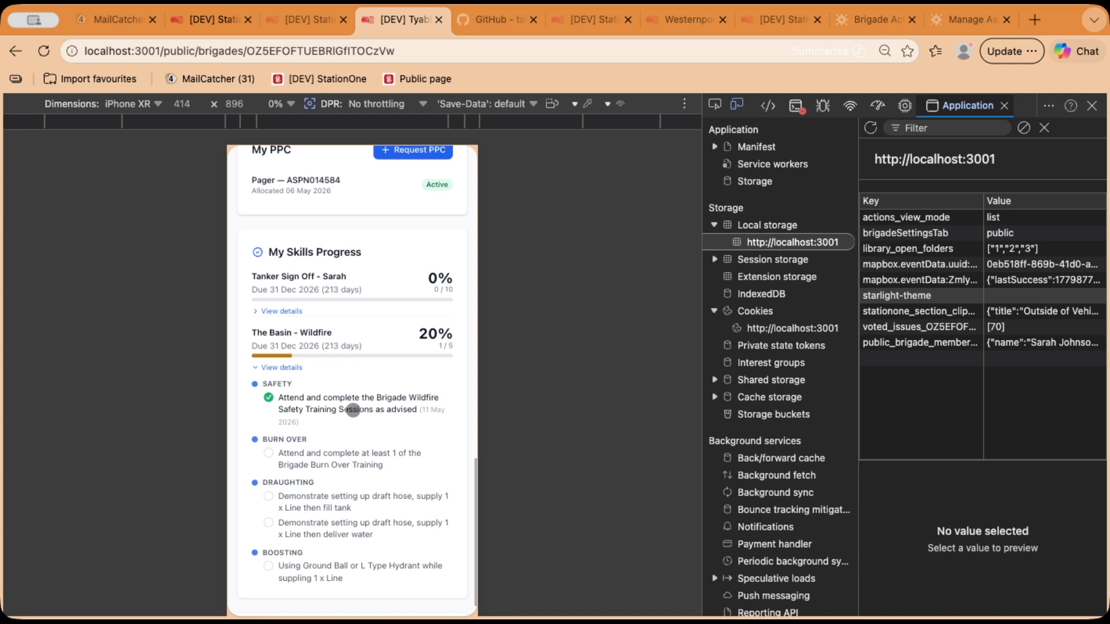
# - Expand the Tanker Sign Off plan's details in My Skills Progress and review its Driving and Pumping skills
pyautogui.scroll(1, 347, 405)
pyautogui.click(277, 324)
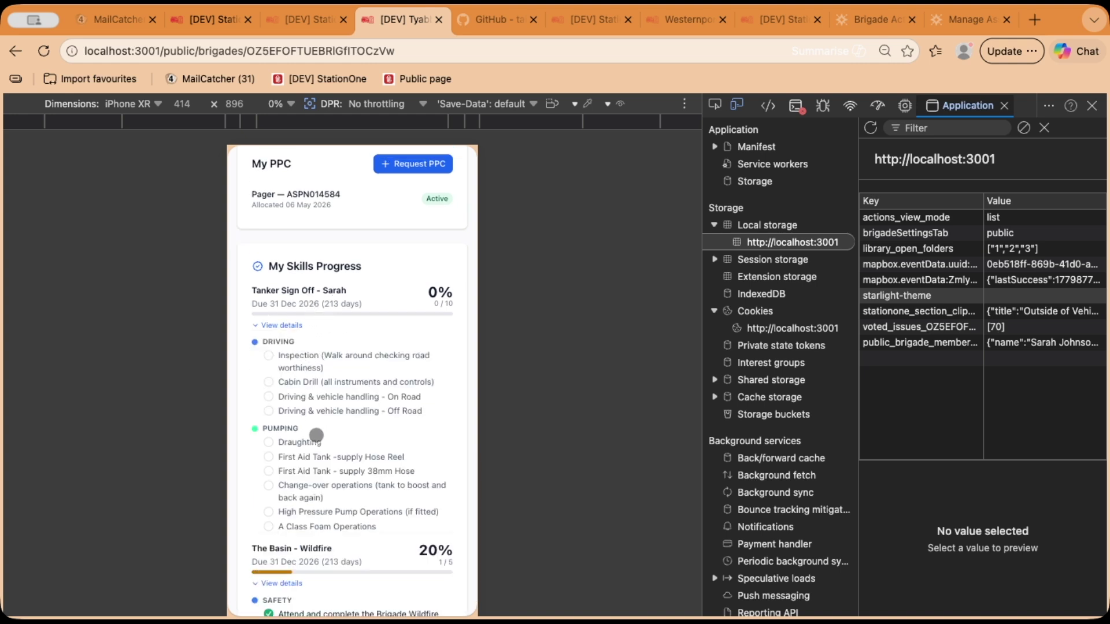
pyautogui.scroll(-1, 319, 474)
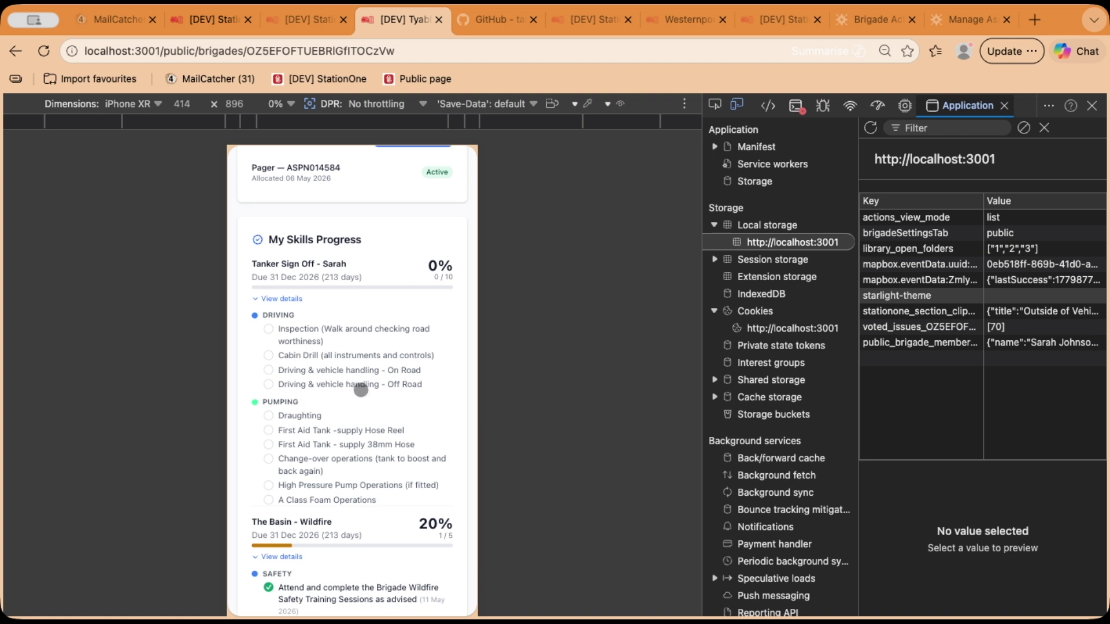
pyautogui.scroll(-3, 360, 390)
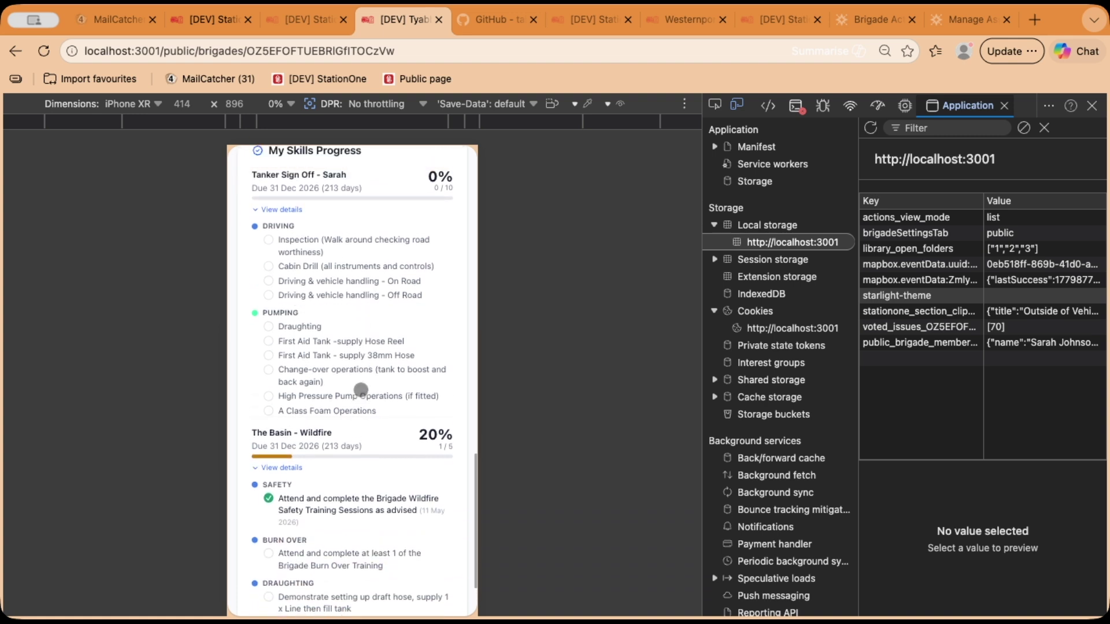
pyautogui.scroll(1, 361, 390)
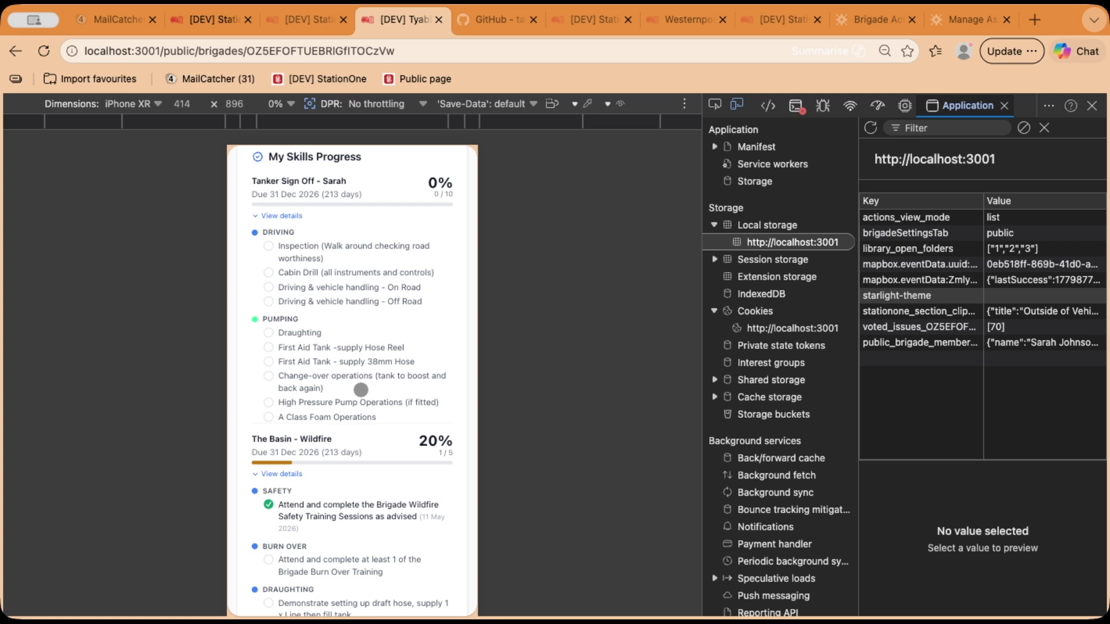
pyautogui.scroll(2, 361, 390)
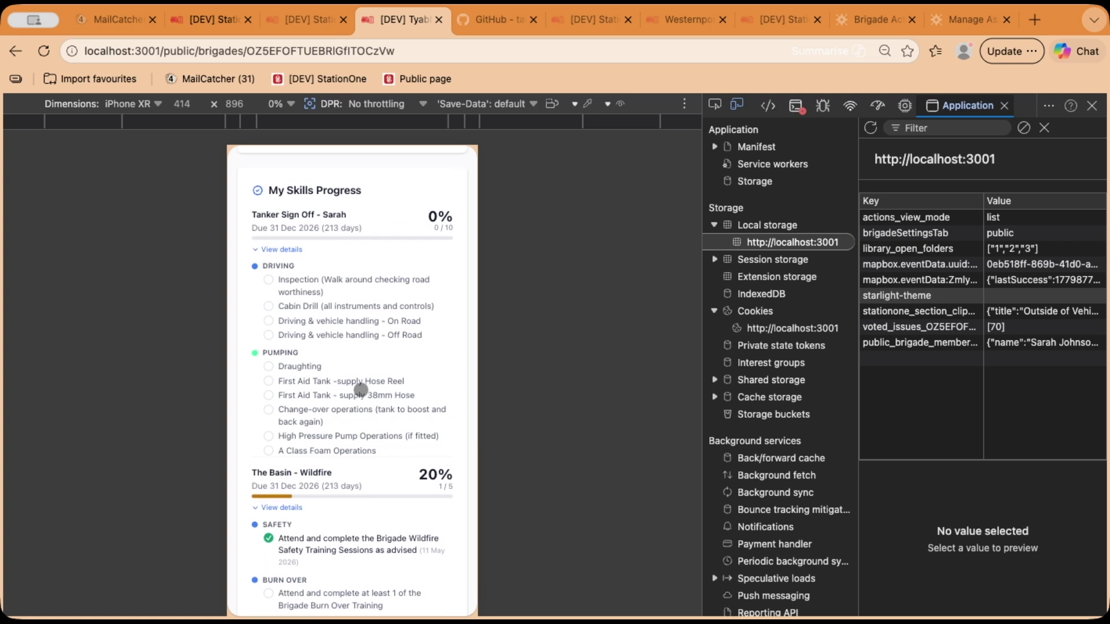
# - Leave the public station portal and return to the new tanker plan's Skills Maintenance Progress page
pyautogui.scroll(15, 360, 391)
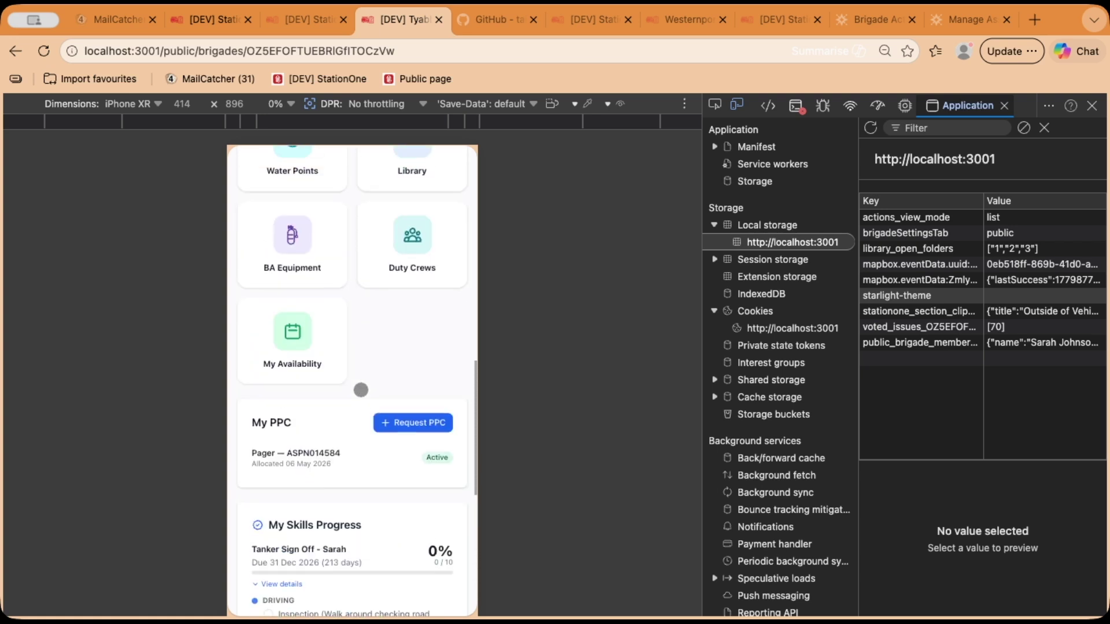
pyautogui.scroll(5, 361, 390)
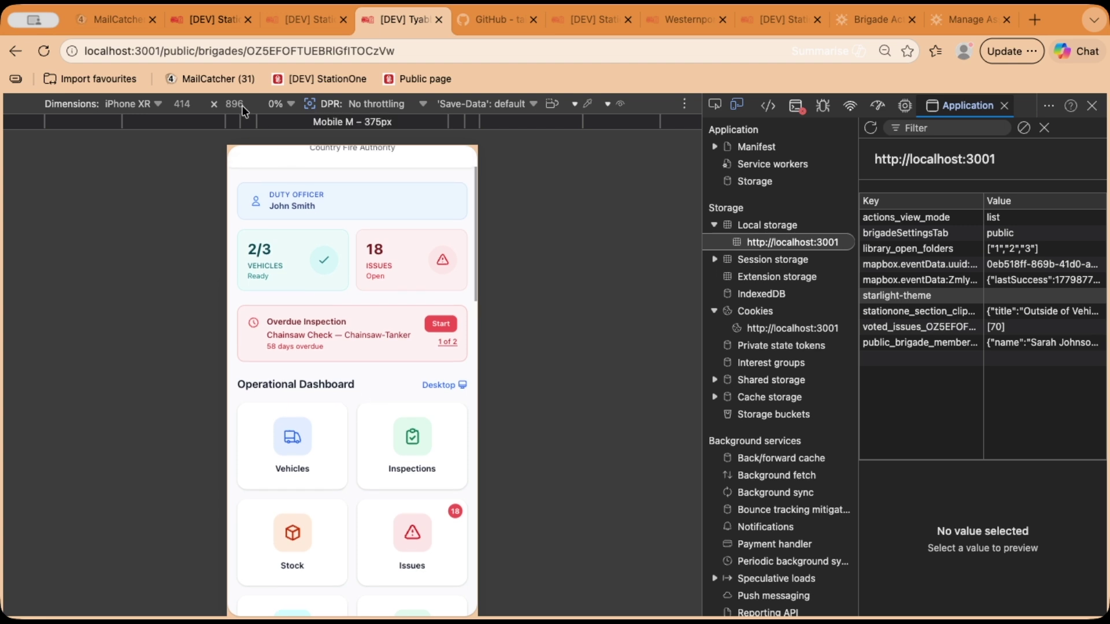
pyautogui.click(204, 21)
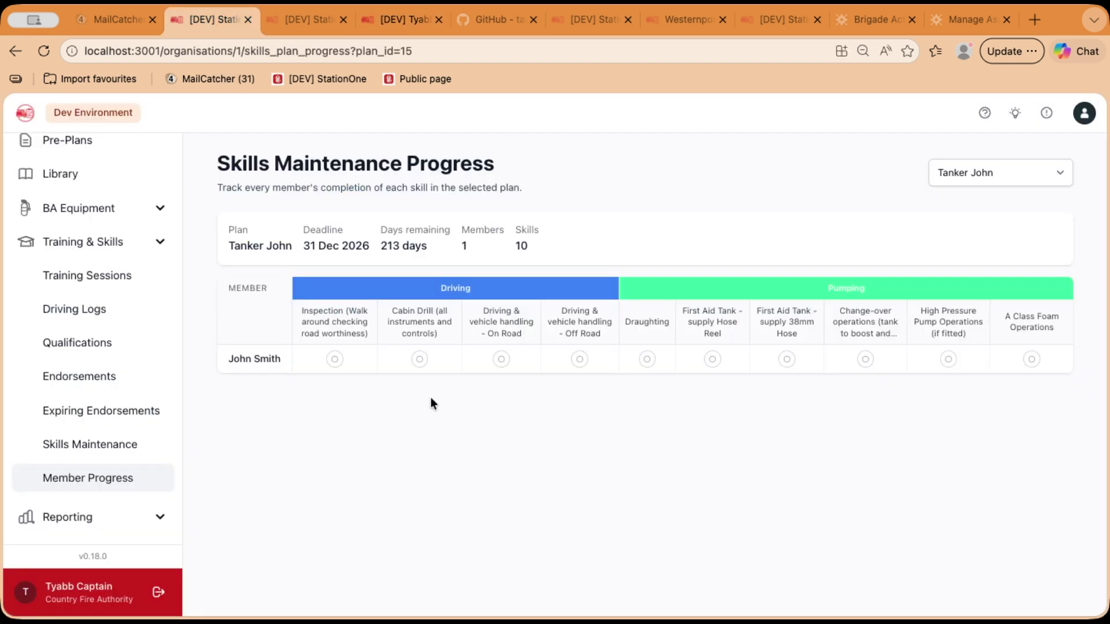